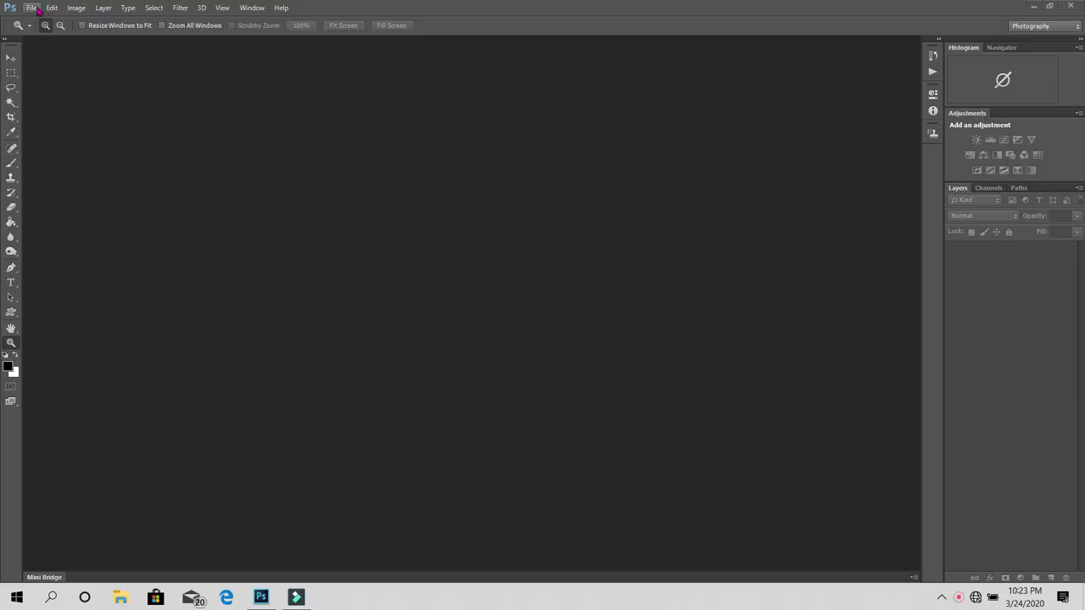
In the File > Open dialog, browse through the drives to the Desktop folder
left_click(32, 8)
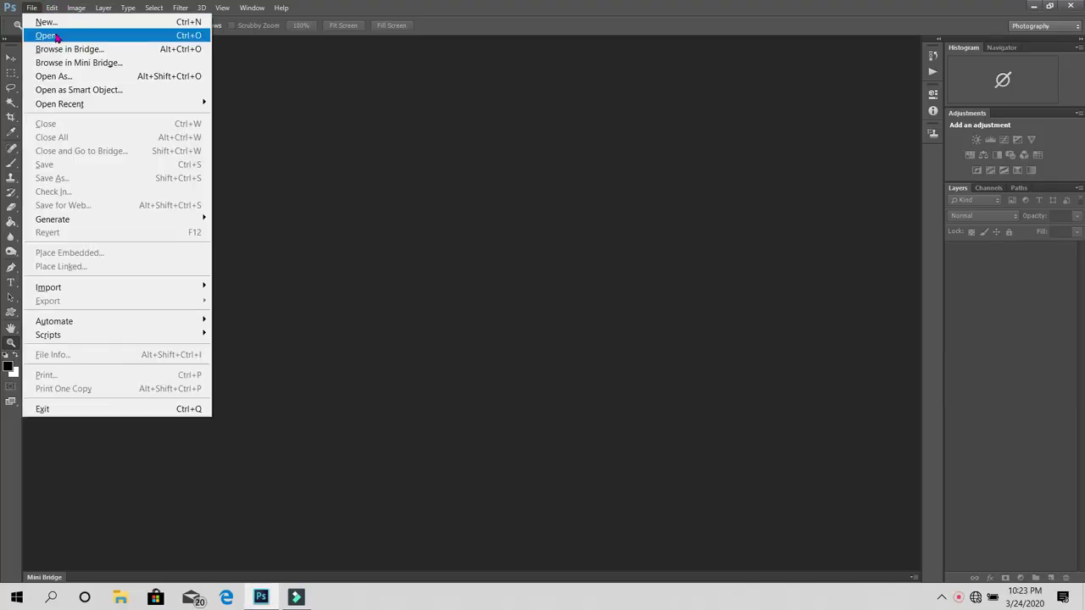
left_click(56, 36)
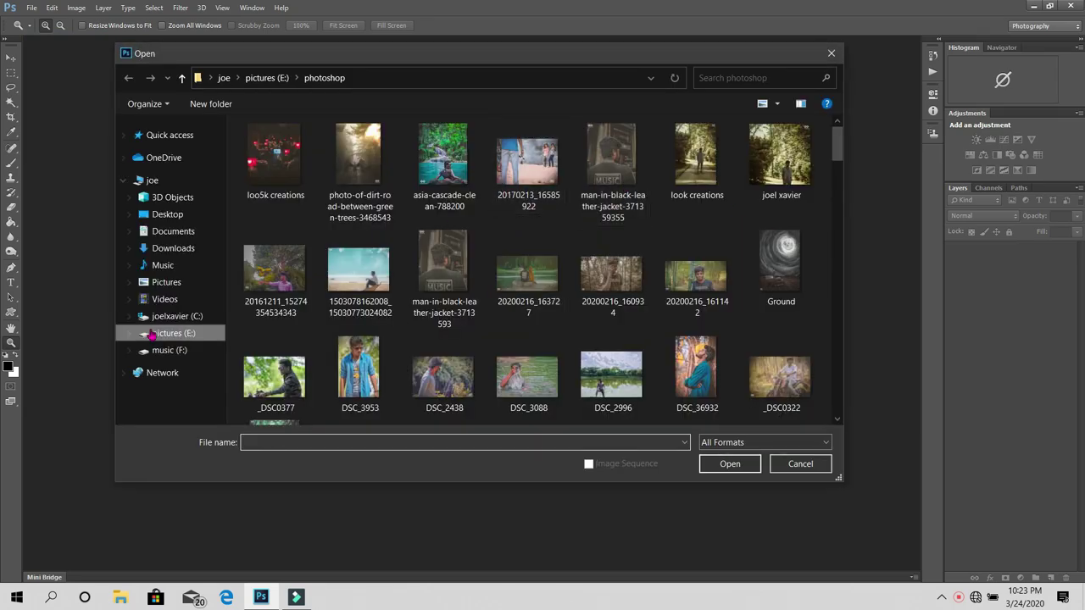
left_click(153, 333)
left_click(202, 316)
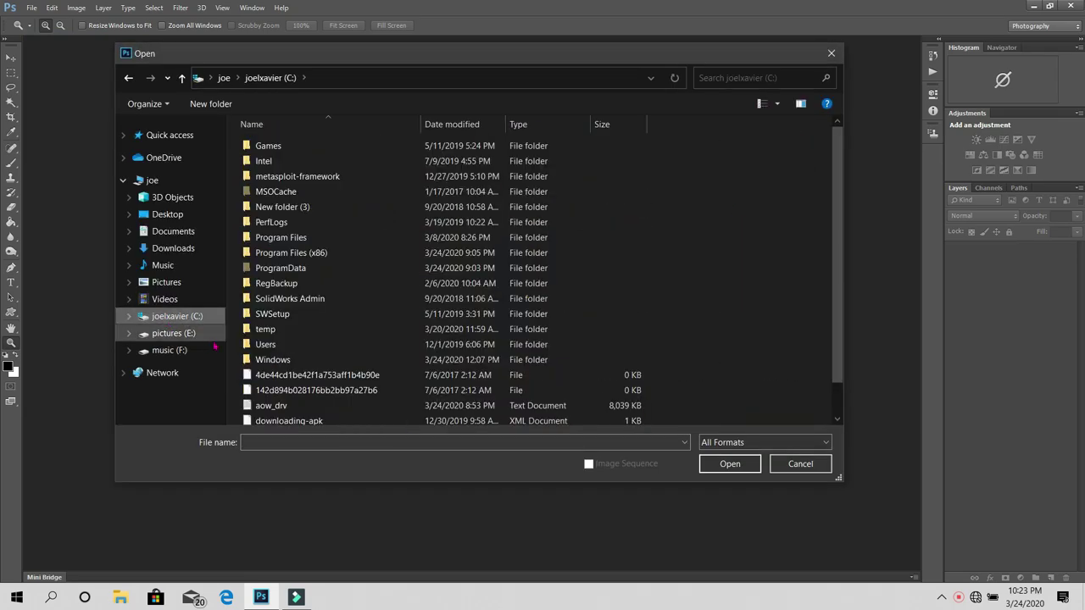
left_click(194, 340)
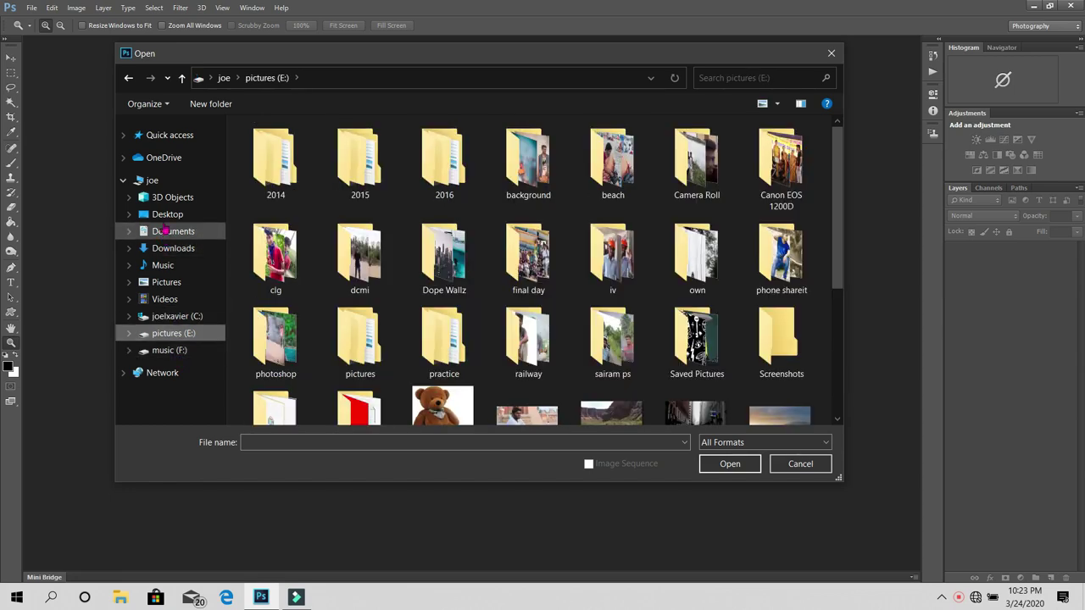
left_click(161, 214)
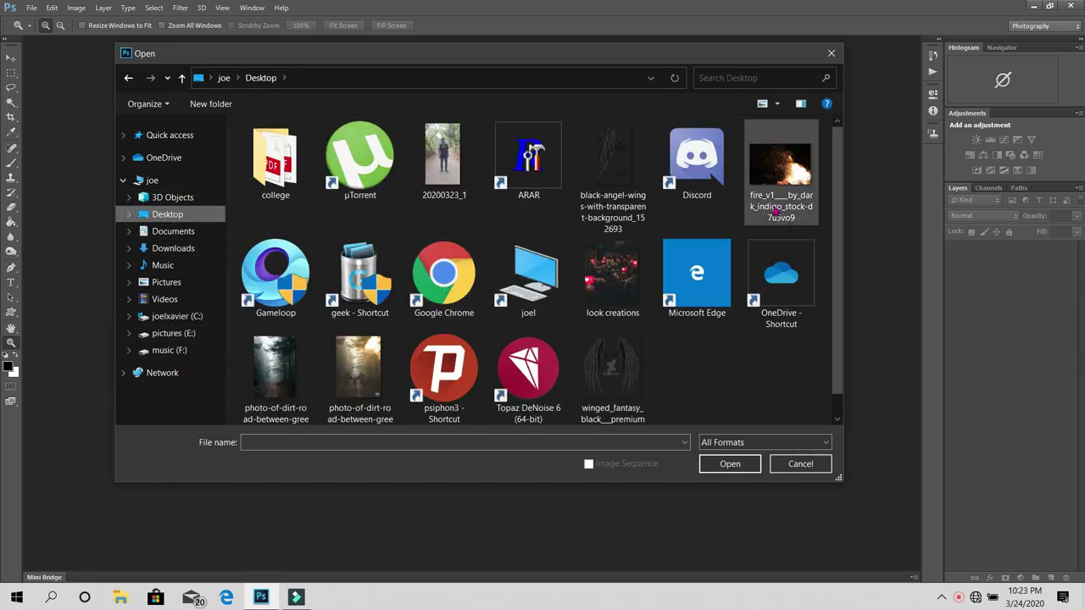
Open look creations.jpeg, fit it in view, and unlock the Background into Layer 0
double_click(612, 272)
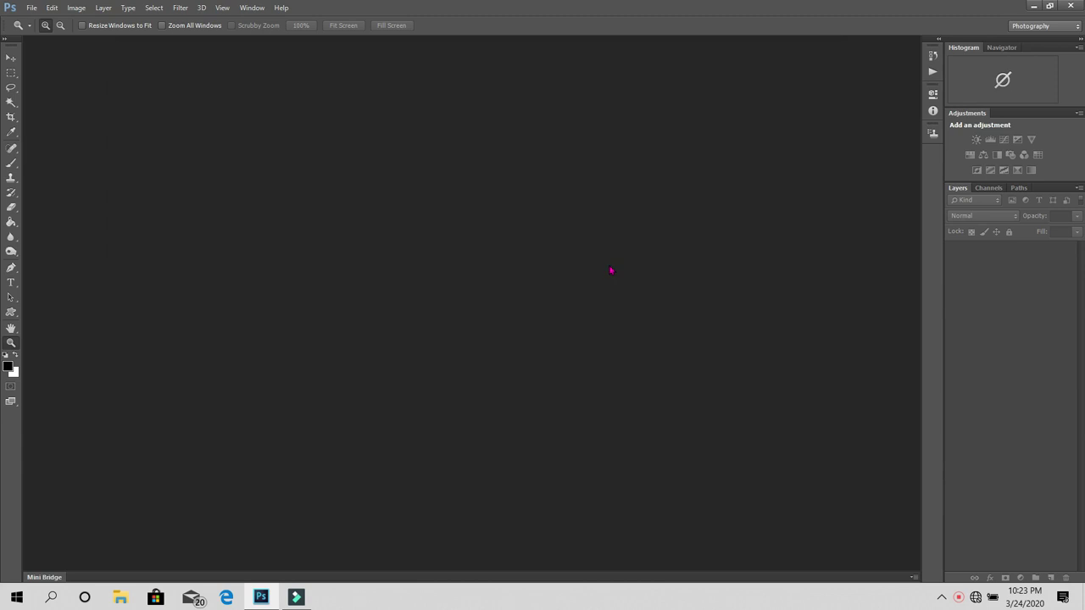
left_click_drag(443, 310, 398, 310)
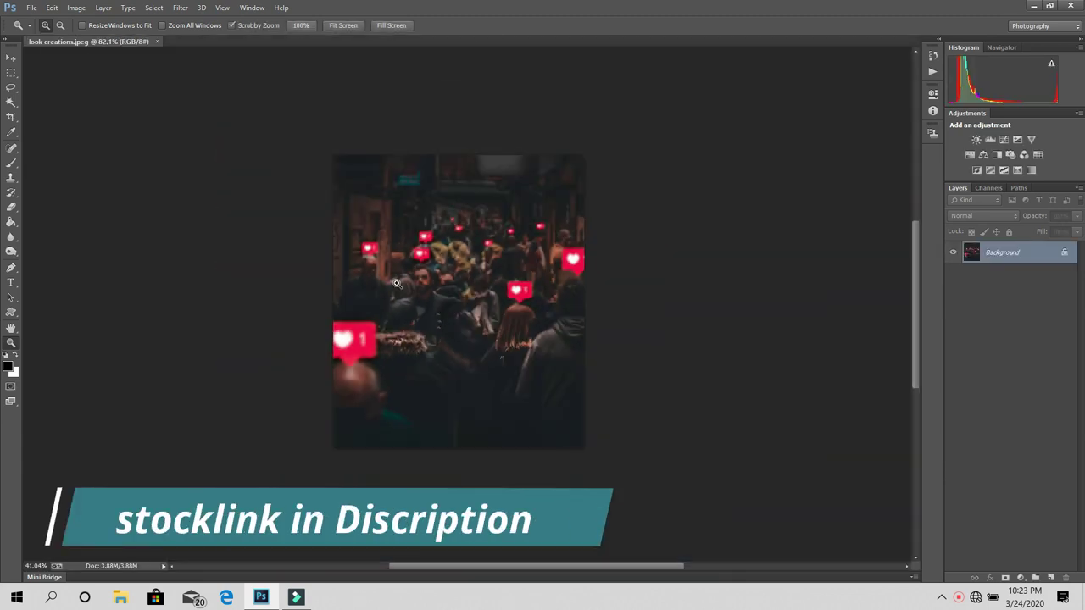
left_click(1065, 253)
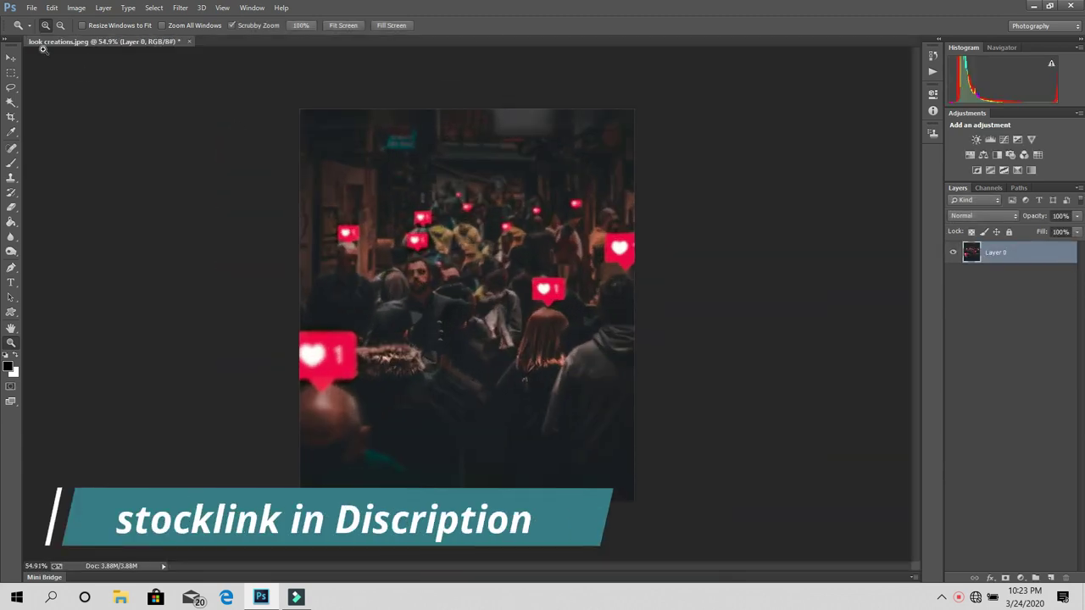
Place Embedded the standing man's photo 20200323_163151 from the pictures folder
left_click(39, 7)
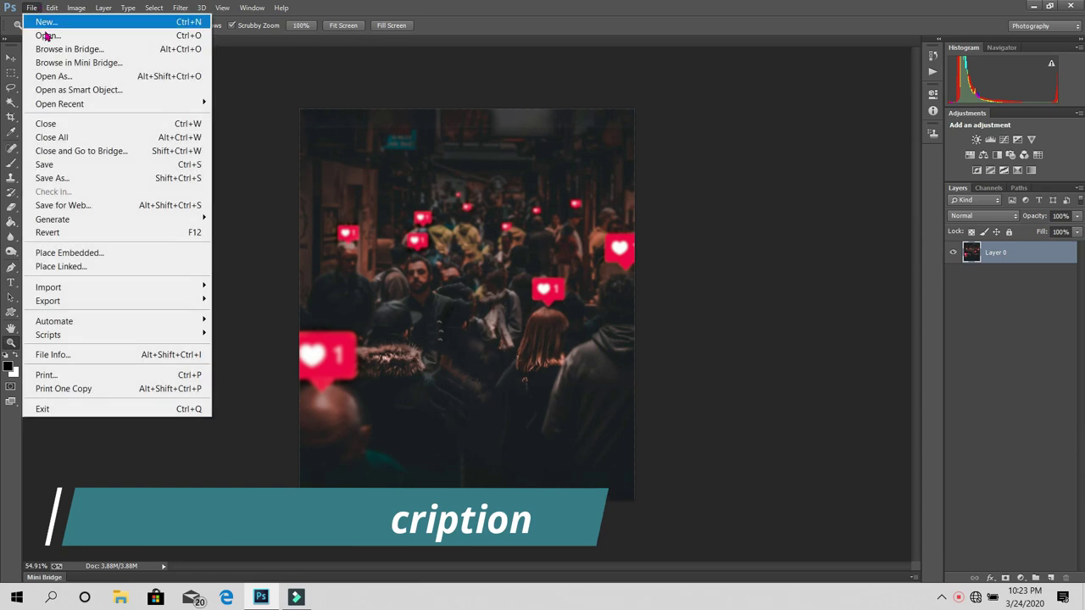
left_click(95, 252)
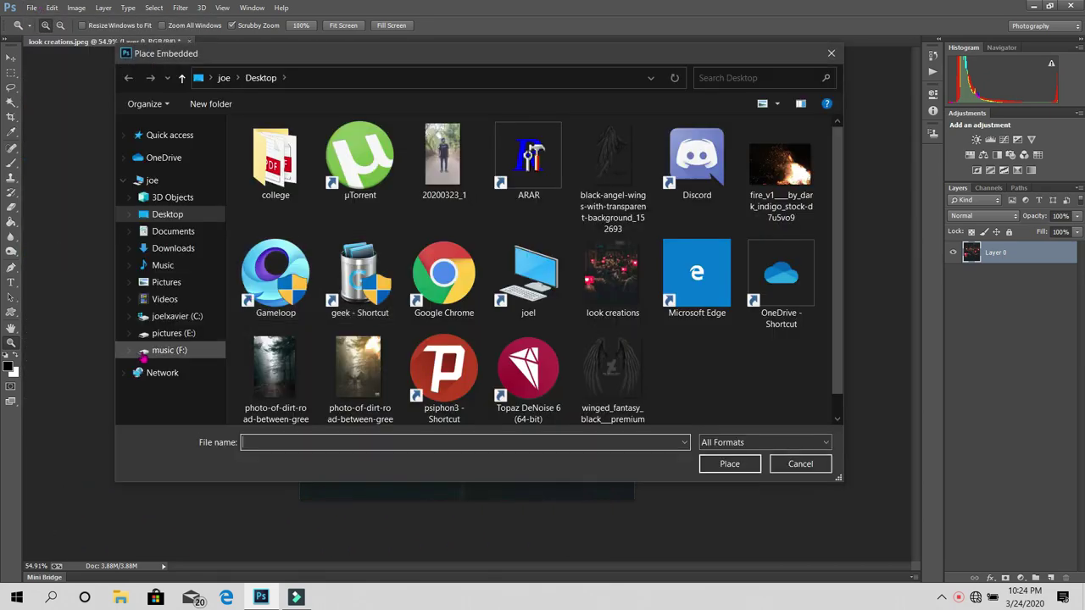
left_click(149, 335)
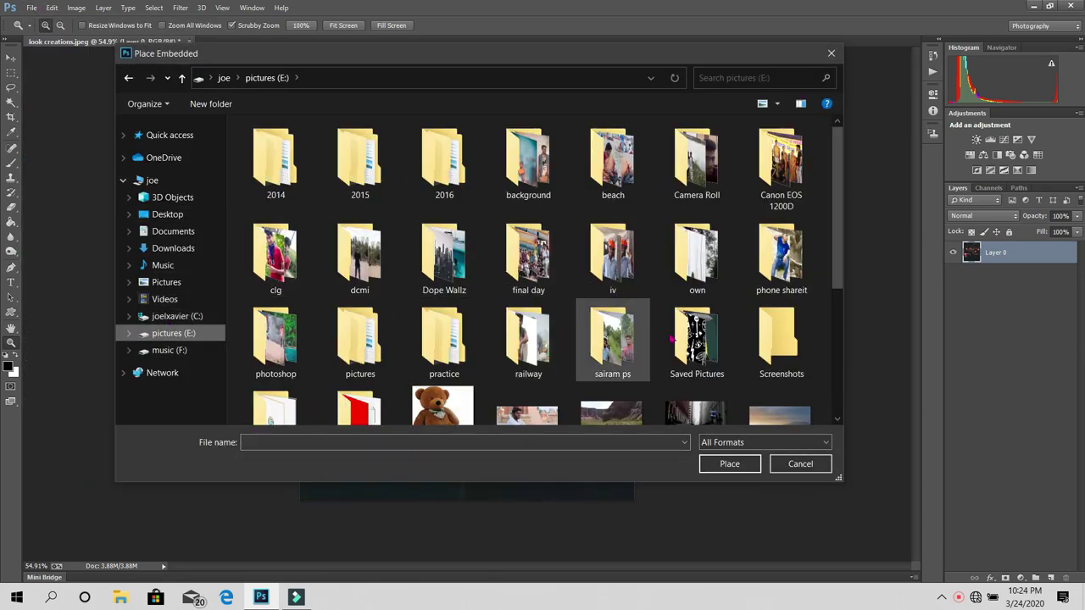
double_click(331, 347)
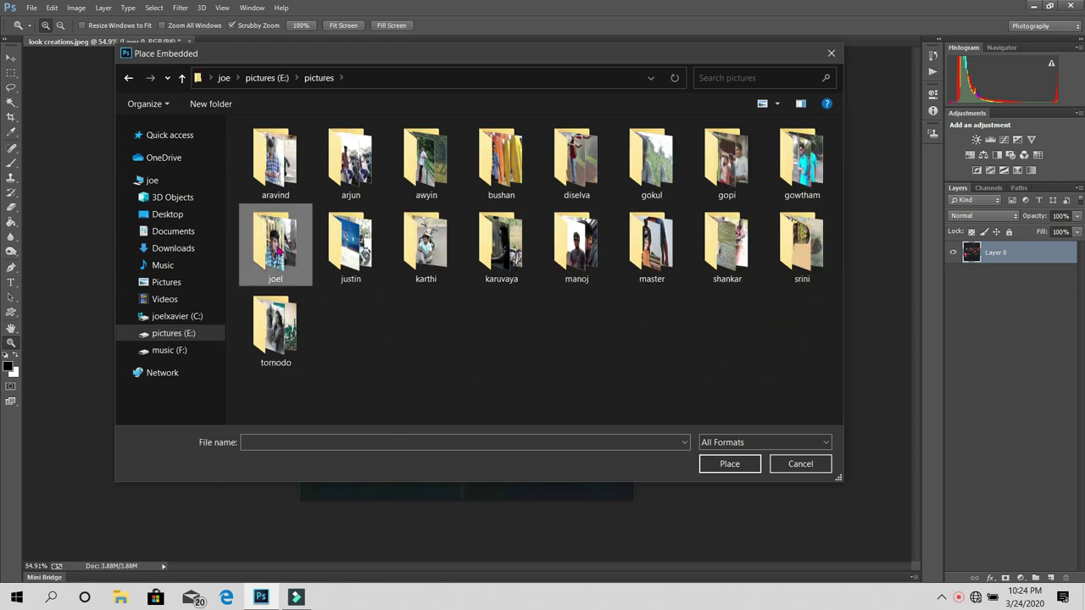
double_click(280, 252)
double_click(280, 195)
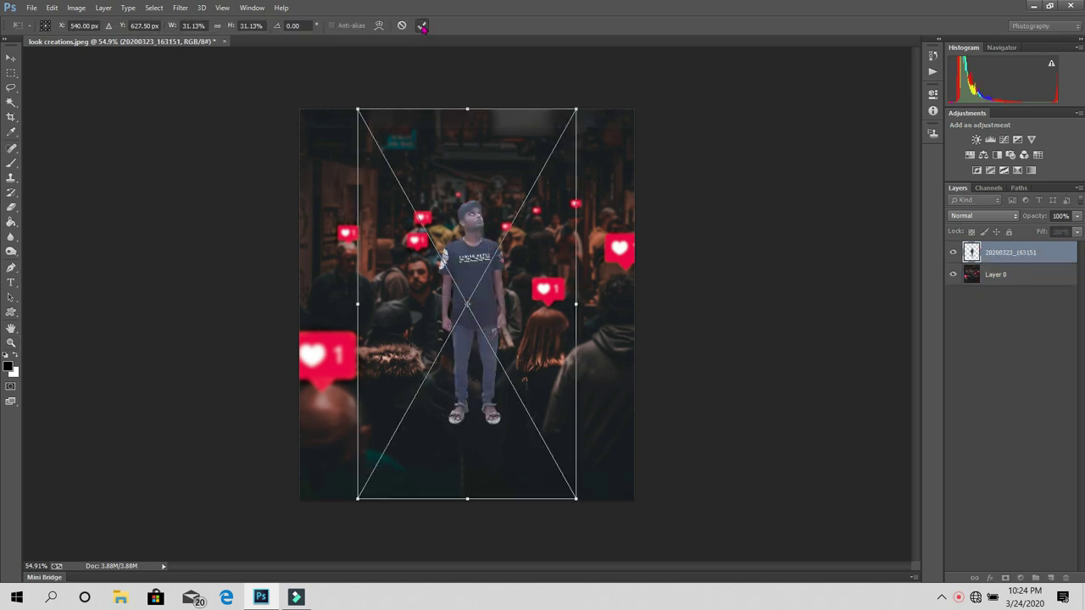
Commit the placed photo and convert its layer to a smart object
key("Return")
right_click(1051, 252)
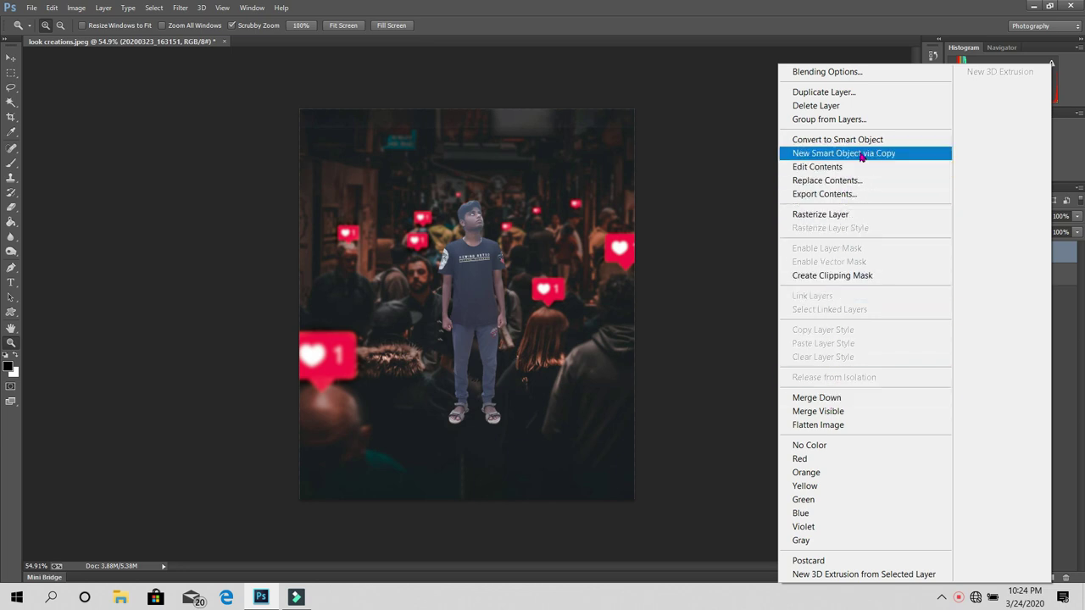
left_click(835, 140)
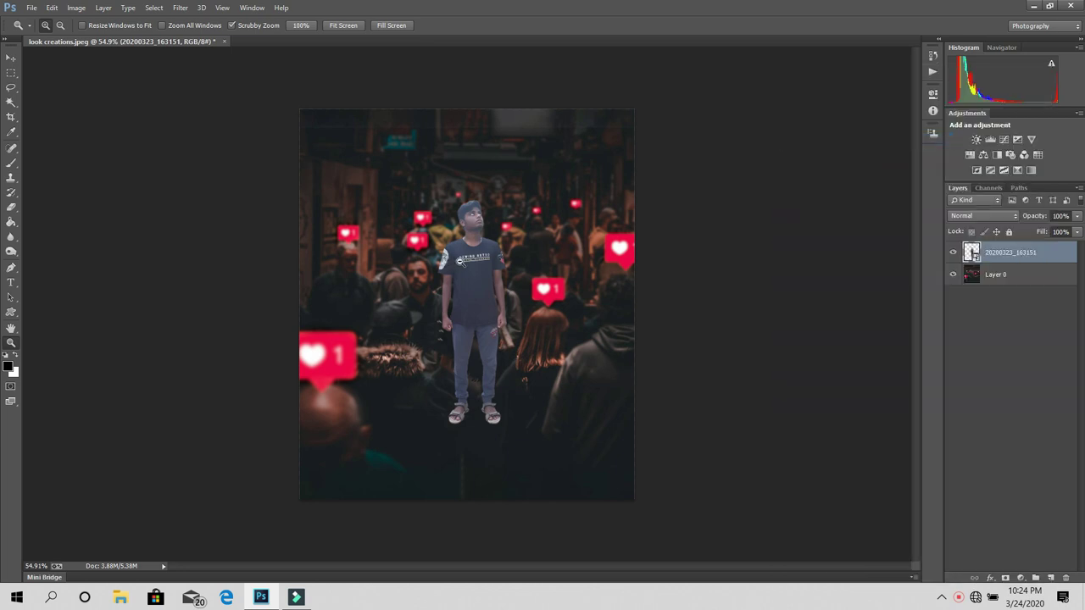
Enlarge and lower the man with Free Transform, then move him up so his hands show
mouse_move(534, 256)
left_mouse_down()
mouse_move(519, 242)
mouse_move(509, 189)
left_mouse_up()
key("ctrl+t")
mouse_move(496, 287)
left_mouse_down()
mouse_move(497, 432)
mouse_move(485, 434)
left_mouse_up()
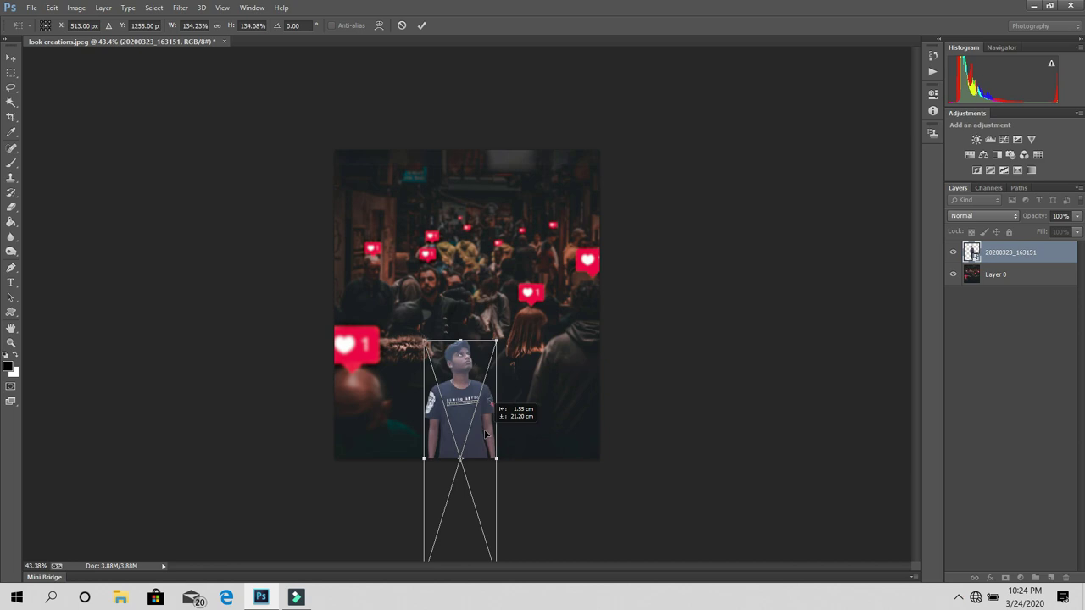
left_click(422, 26)
key("z")
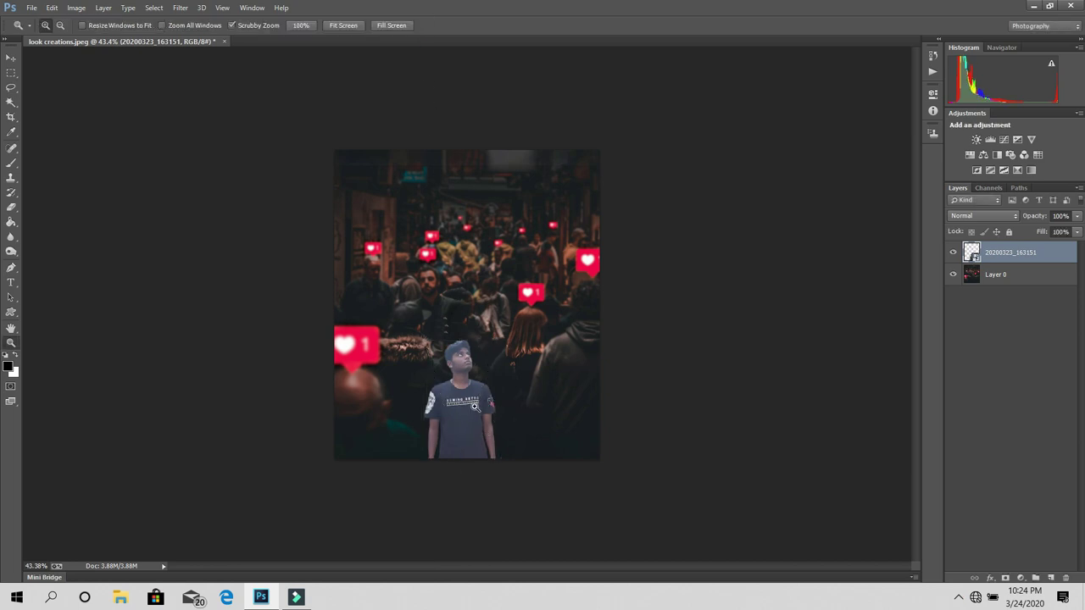
left_click_drag(475, 407, 512, 407)
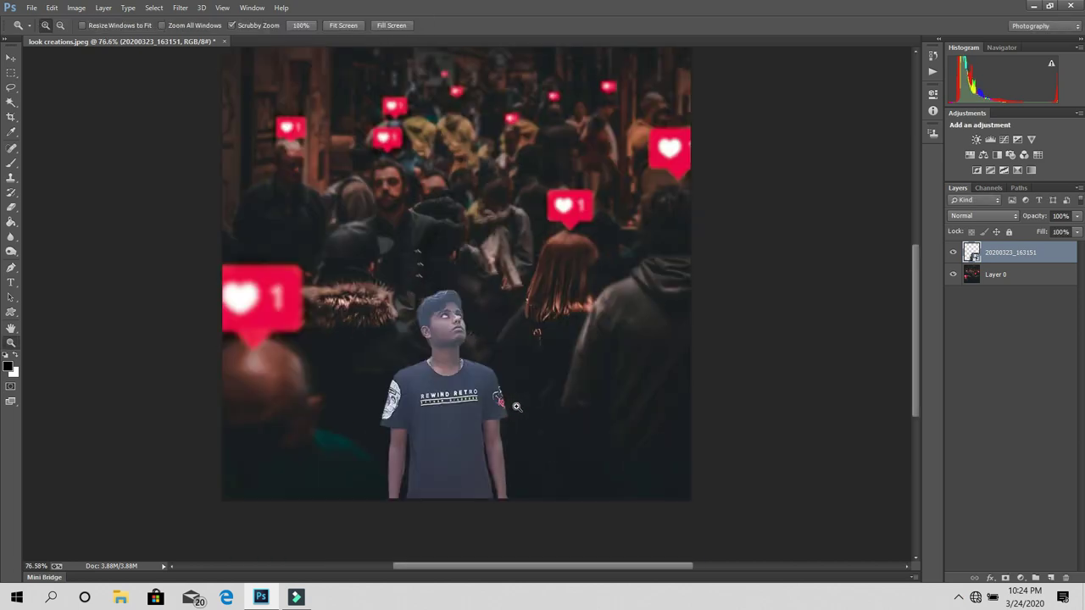
key("v")
left_click_drag(452, 426, 462, 395)
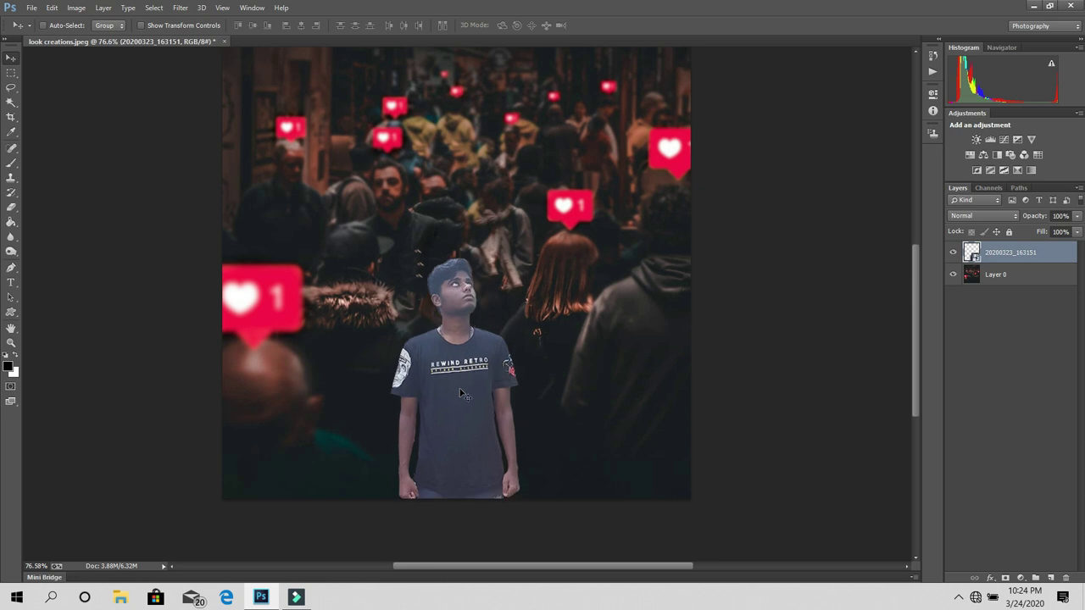
Scale the man up to about 175% and shift him right and down
key("ctrl+t")
left_click_drag(522, 257, 533, 218)
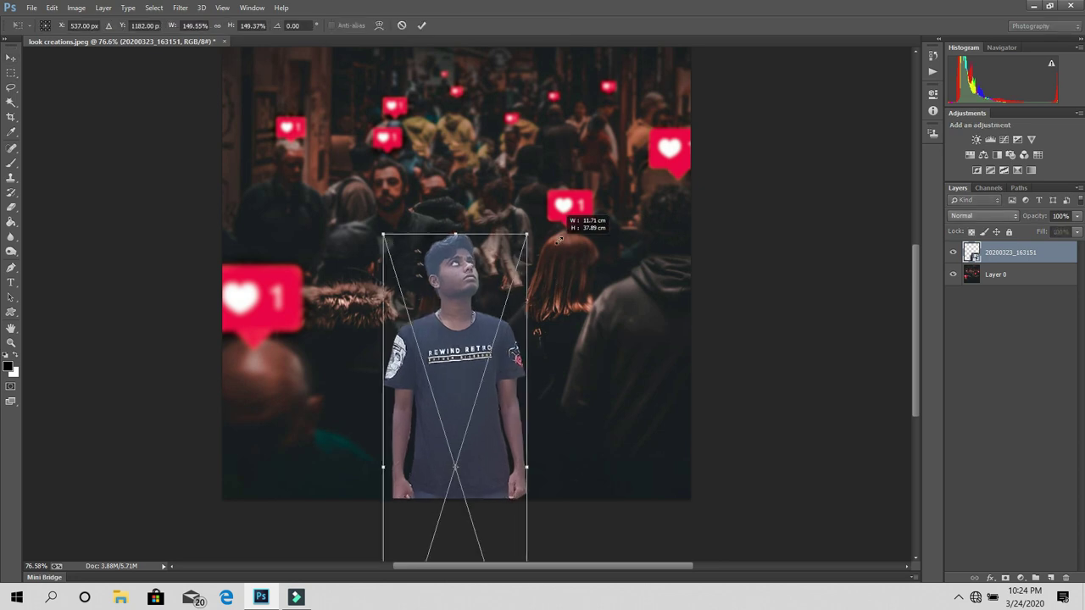
mouse_move(515, 406)
left_mouse_down()
mouse_move(505, 480)
mouse_move(509, 421)
left_mouse_up()
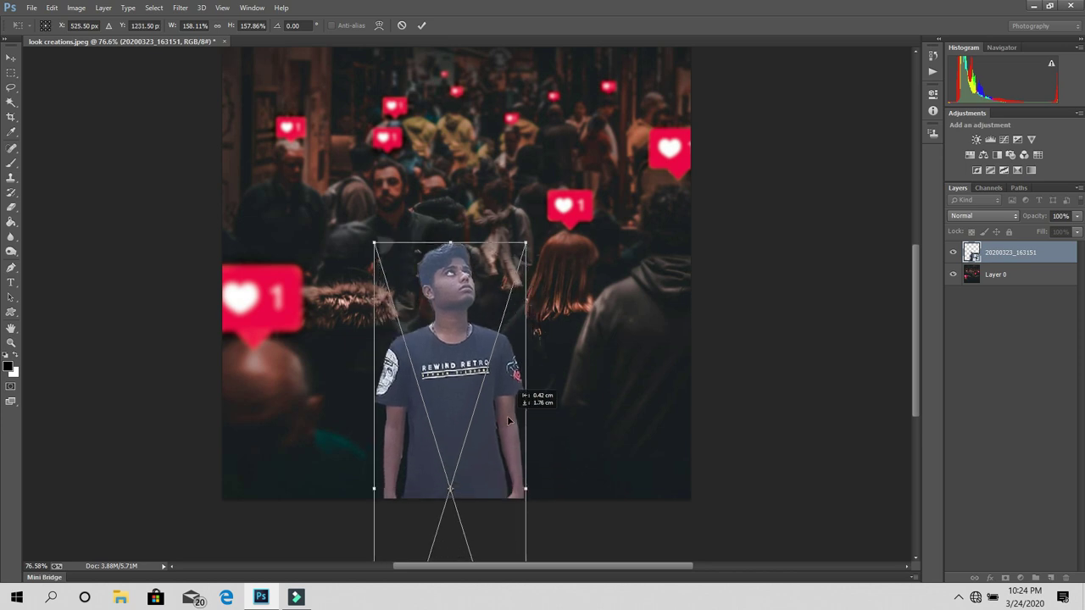
left_click_drag(506, 415, 498, 426)
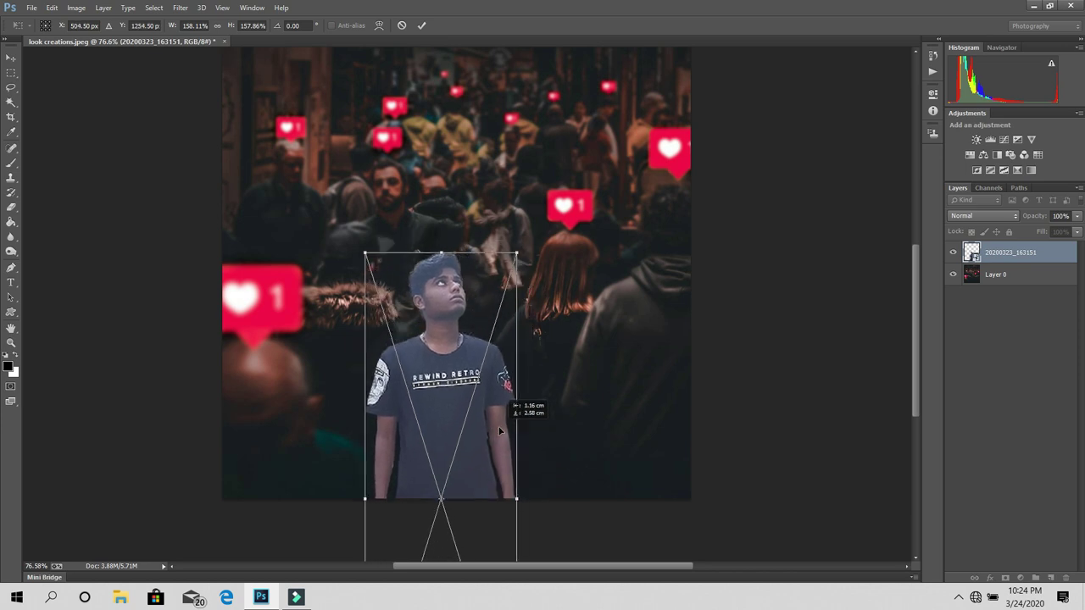
left_click_drag(518, 251, 527, 229)
mouse_move(517, 314)
left_mouse_down()
mouse_move(535, 335)
mouse_move(519, 330)
left_mouse_up()
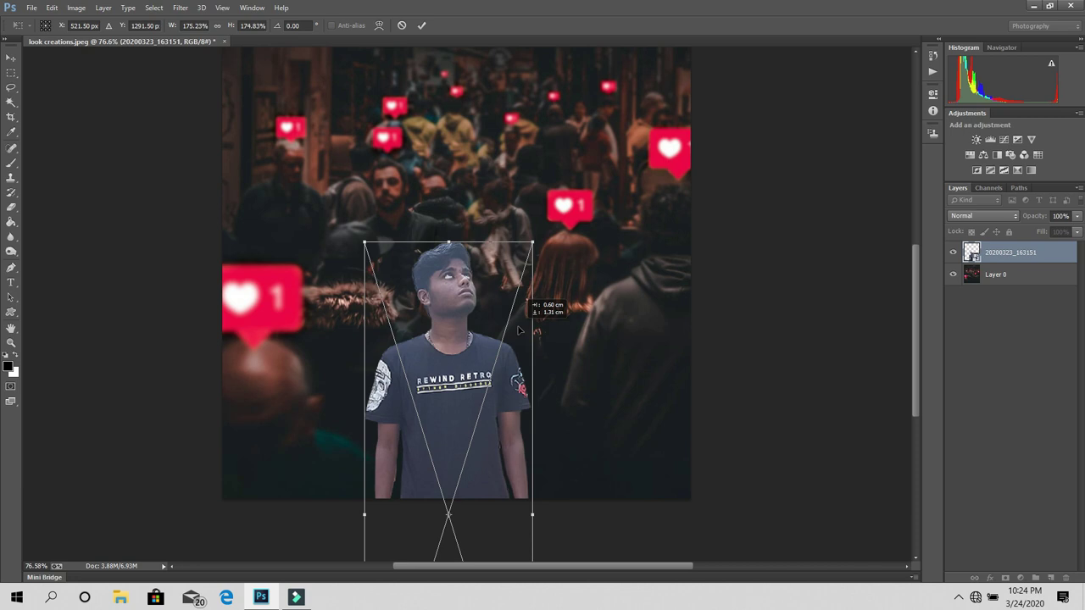
left_click(421, 25)
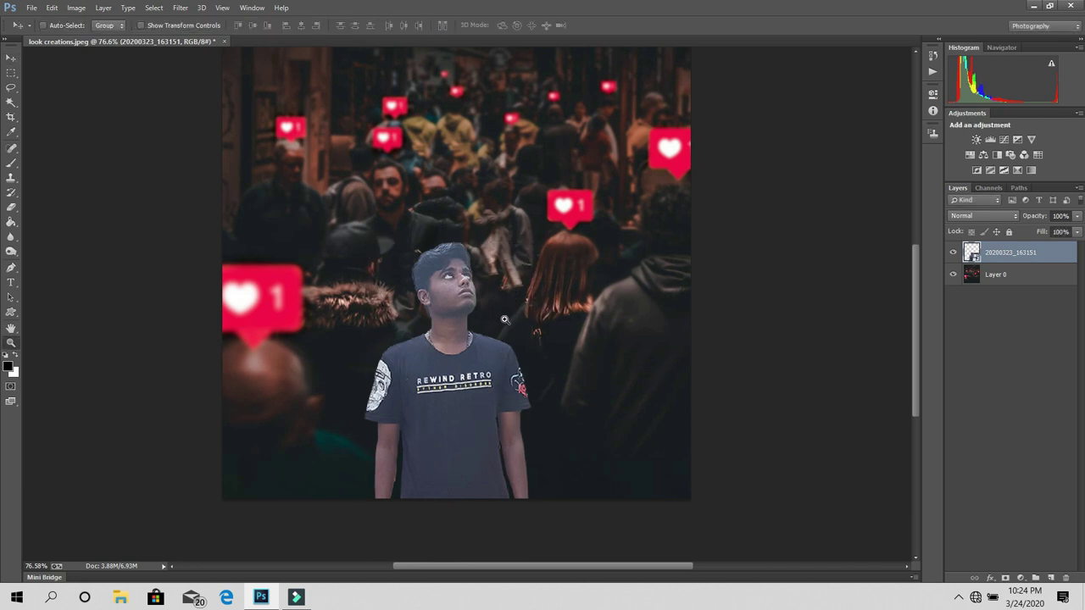
Reframe the view on the man and move him about 20 px left
mouse_move(504, 319)
left_mouse_down()
mouse_move(433, 378)
mouse_move(430, 430)
left_mouse_up()
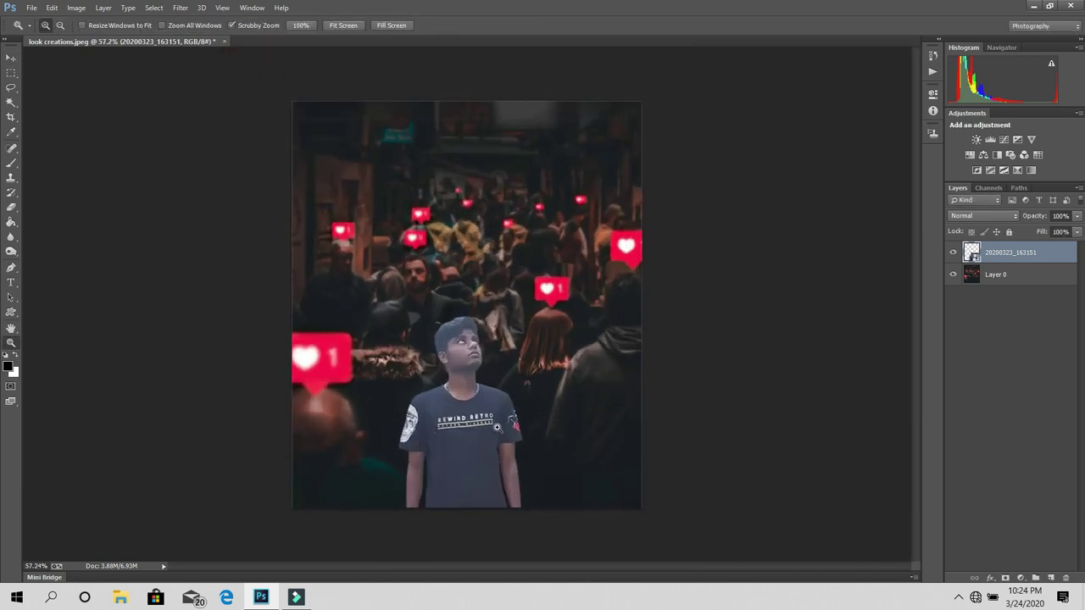
left_click_drag(497, 427, 529, 443)
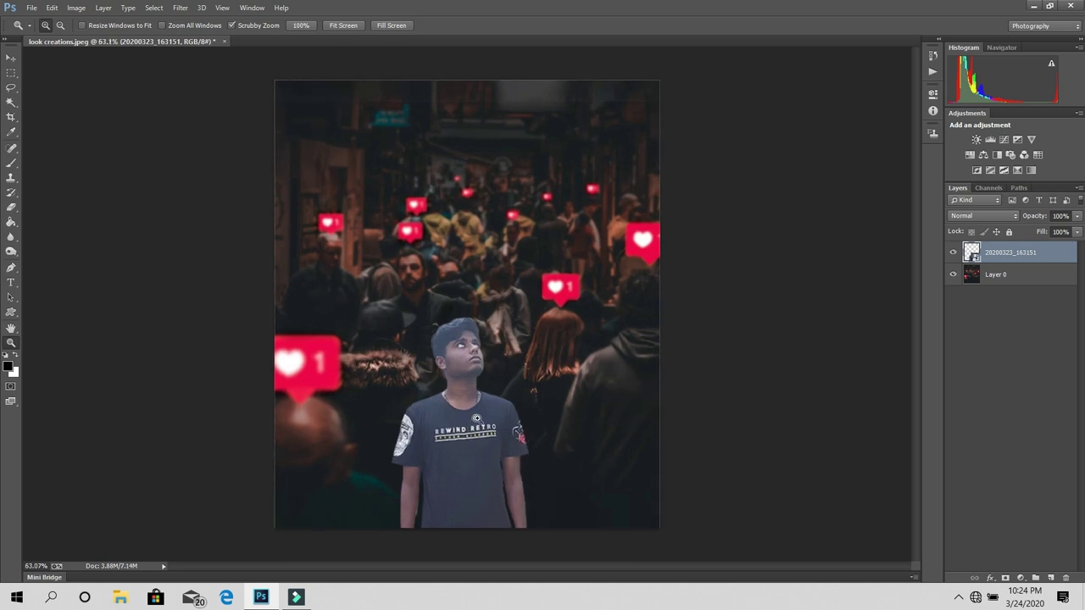
mouse_move(478, 419)
left_mouse_down()
mouse_move(452, 339)
mouse_move(469, 343)
left_mouse_up()
key("v")
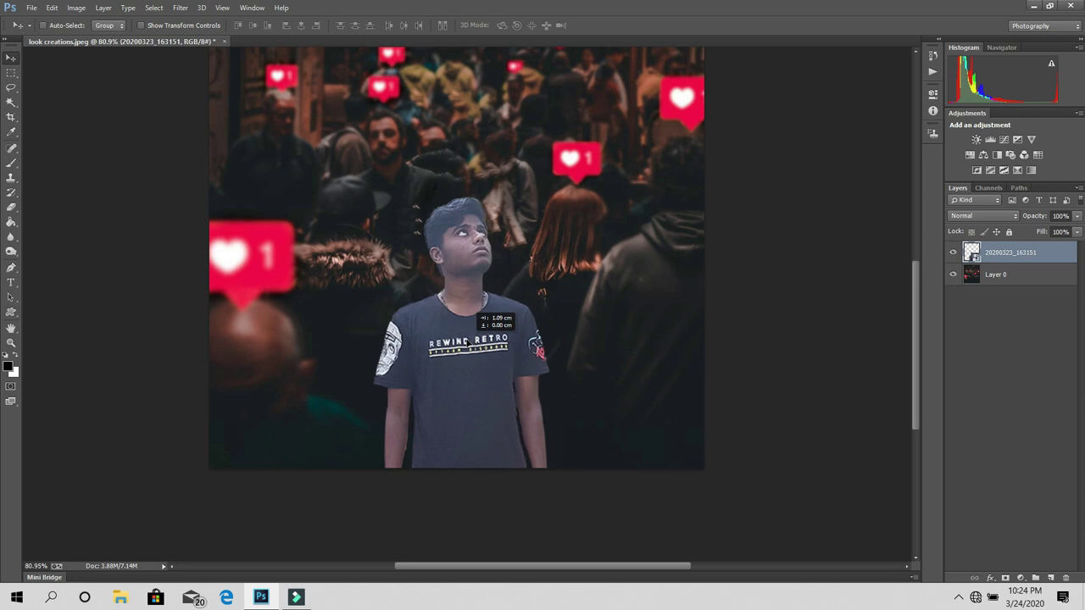
left_click_drag(466, 342, 452, 345)
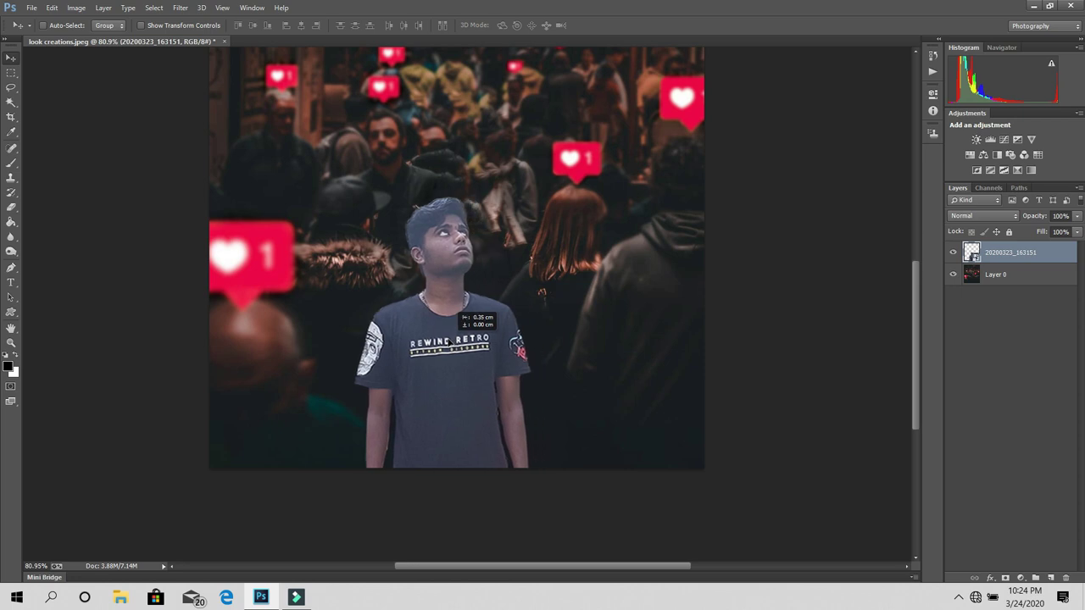
Fine-tune the man's width with Free Transform and nudge him into his final bottom-centre position
key("ctrl+t")
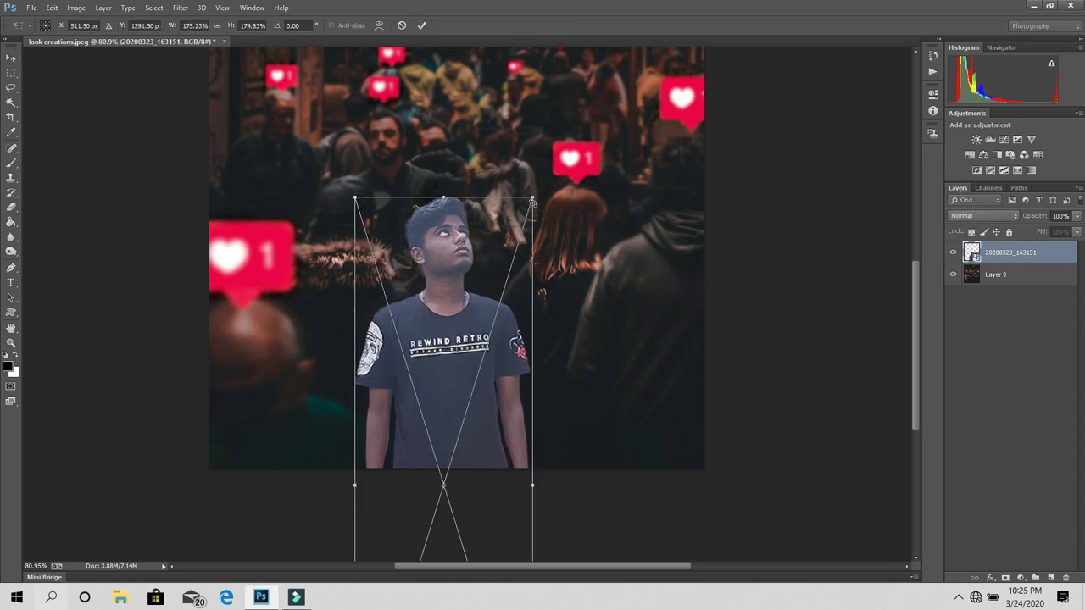
key("super")
key("Escape")
mouse_move(533, 197)
left_mouse_down()
mouse_move(539, 208)
mouse_move(557, 197)
mouse_move(533, 215)
left_mouse_up()
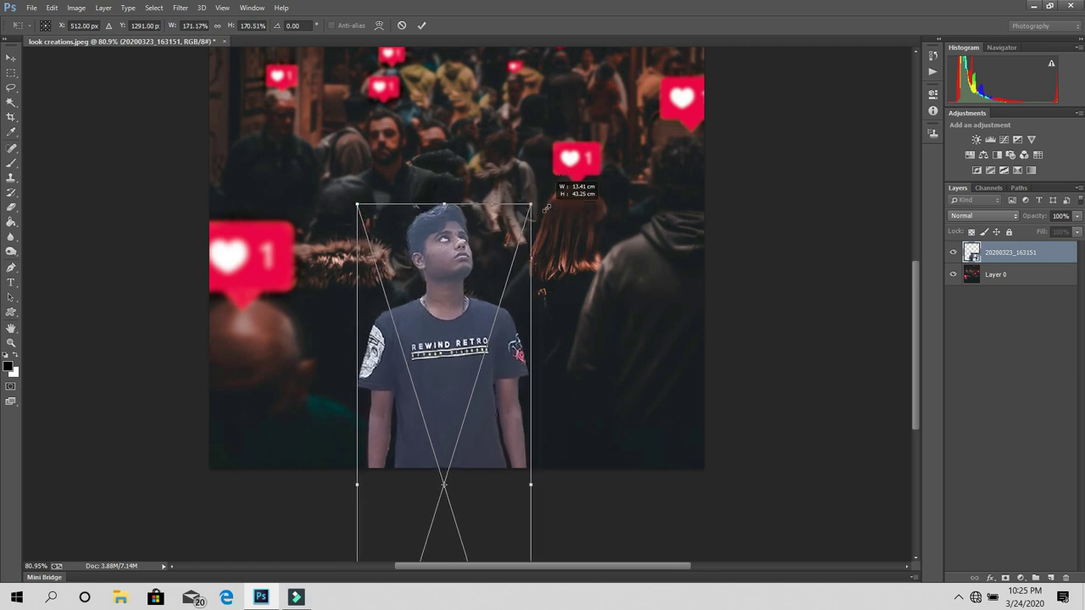
left_click_drag(533, 215, 534, 208)
left_click(419, 29)
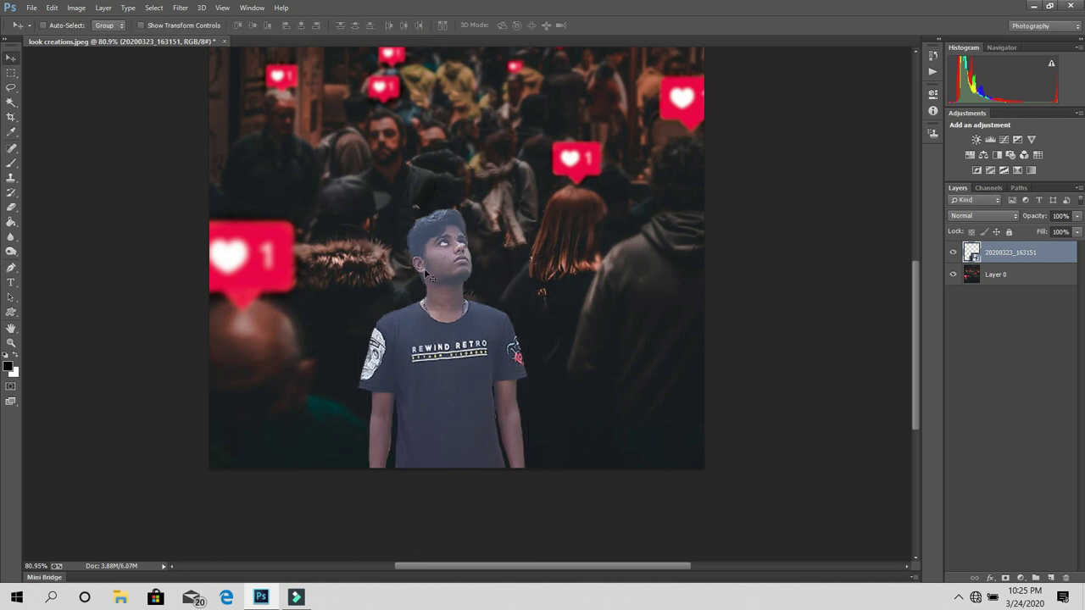
left_click_drag(444, 309, 440, 301)
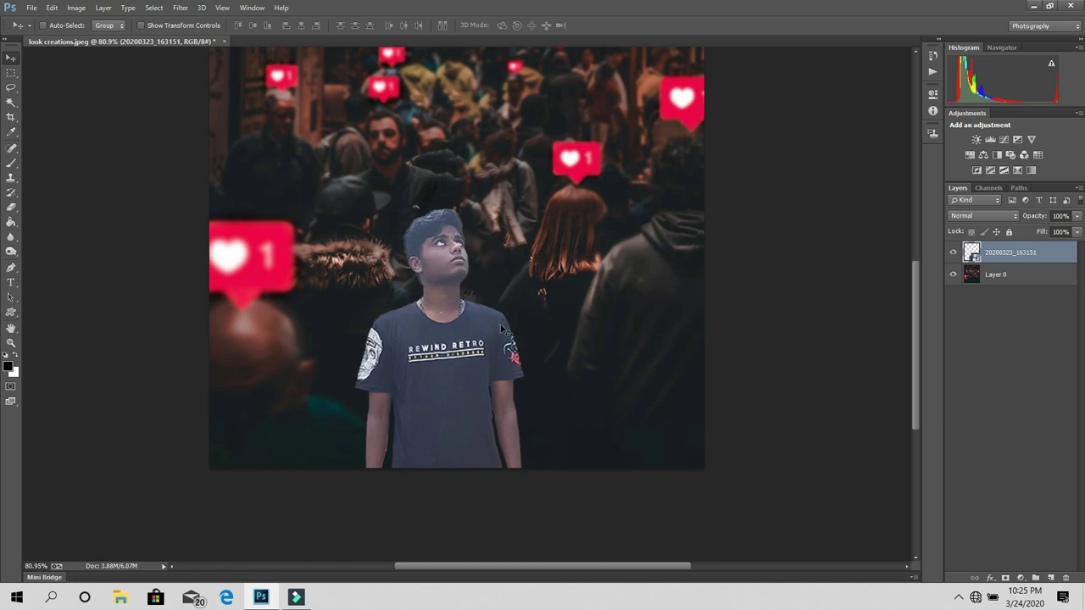
key("z")
left_click_drag(509, 330, 481, 332)
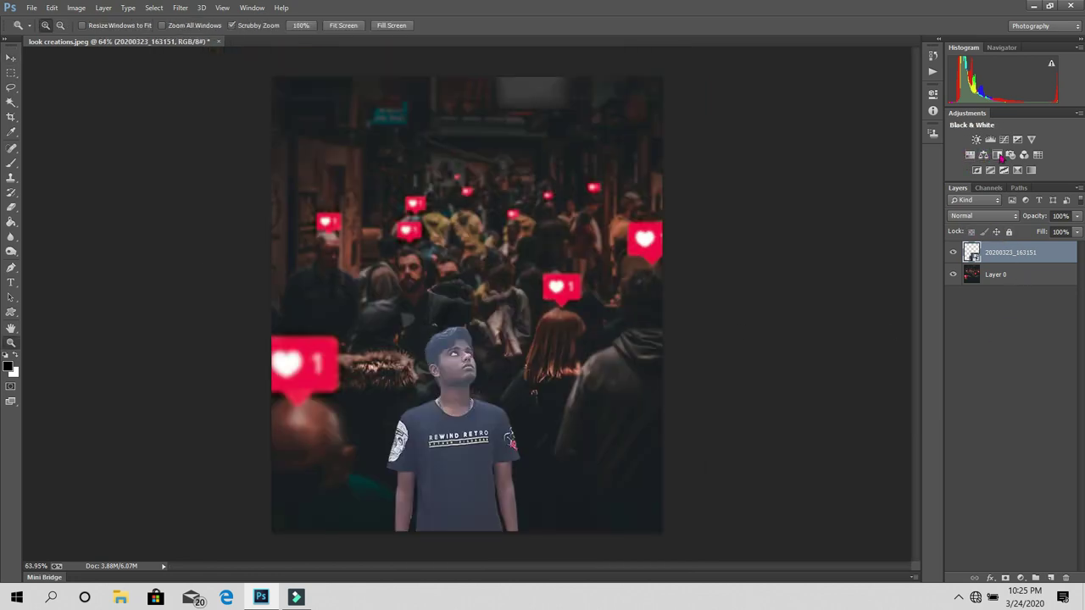
Add a Levels adjustment clipped to the man, with shadows at 19, midtones 1.00 and dimmed highlights
left_click(1024, 577)
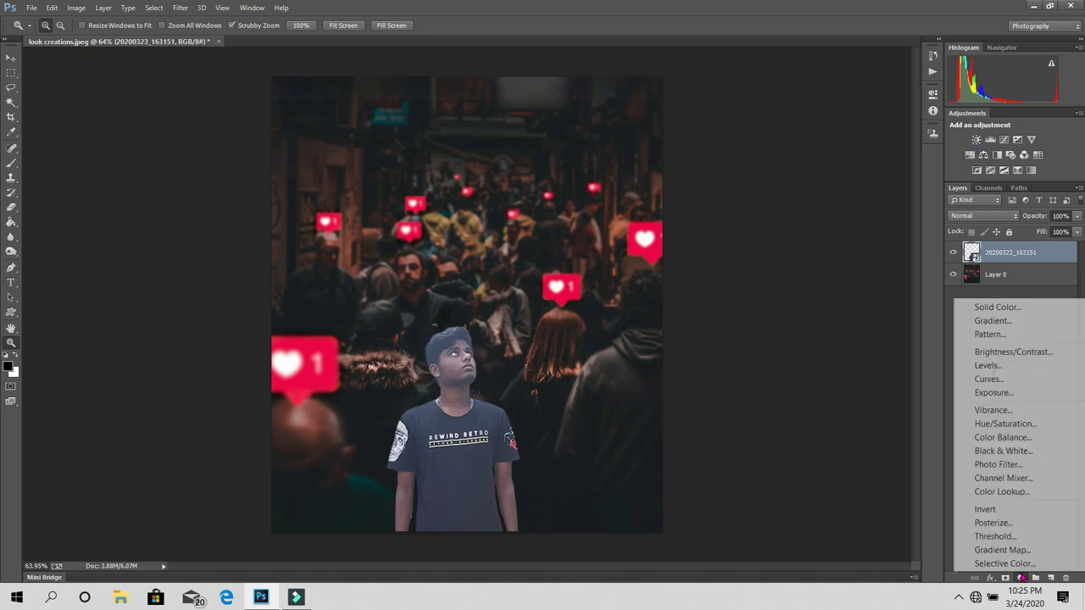
left_click(988, 368)
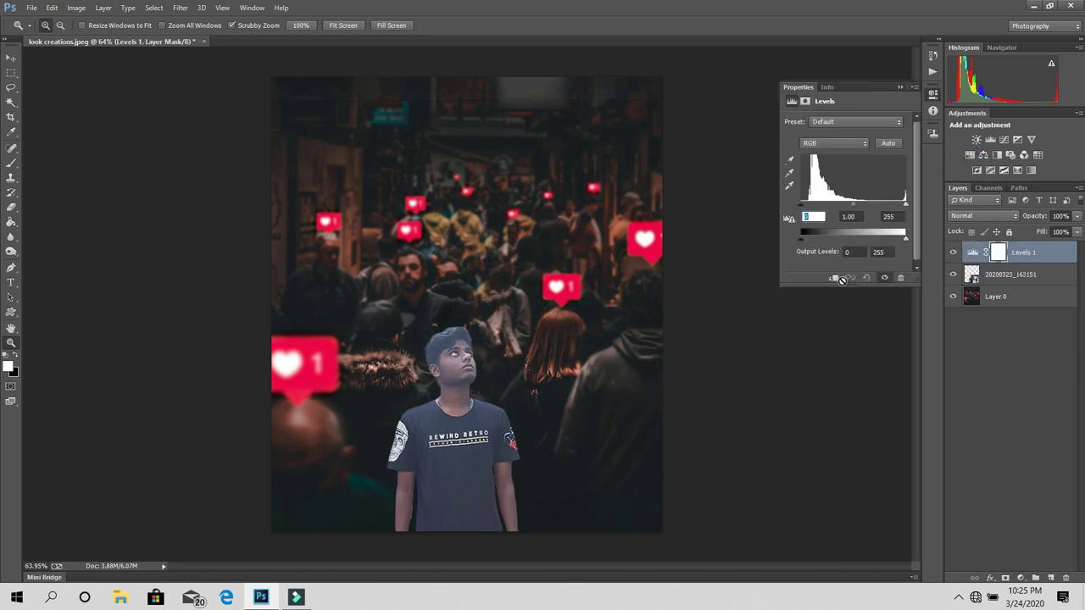
left_click(833, 277)
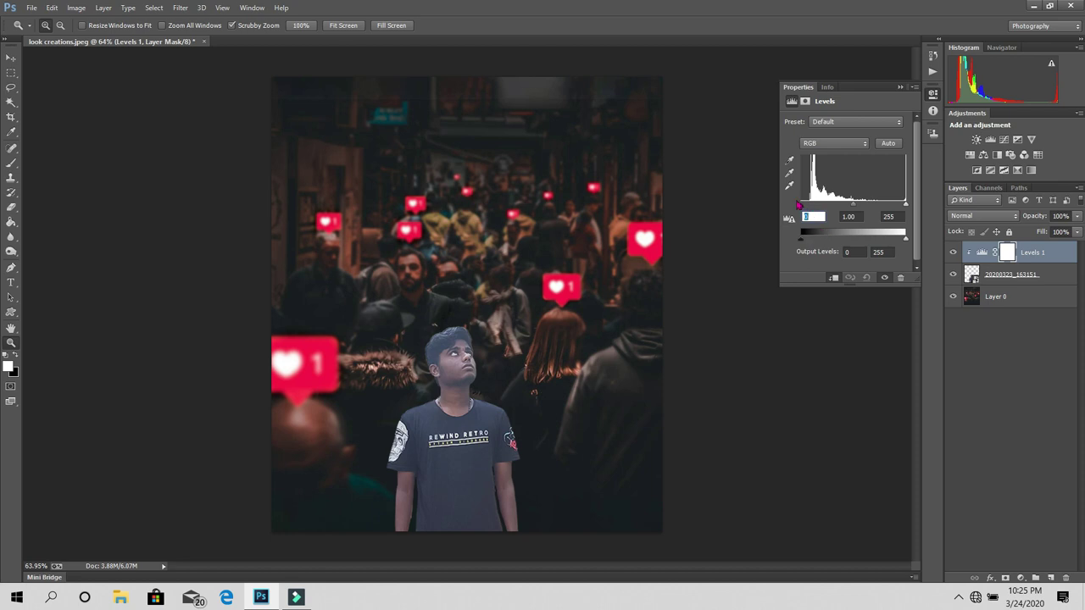
mouse_move(804, 206)
left_mouse_down()
mouse_move(819, 206)
mouse_move(812, 211)
left_mouse_up()
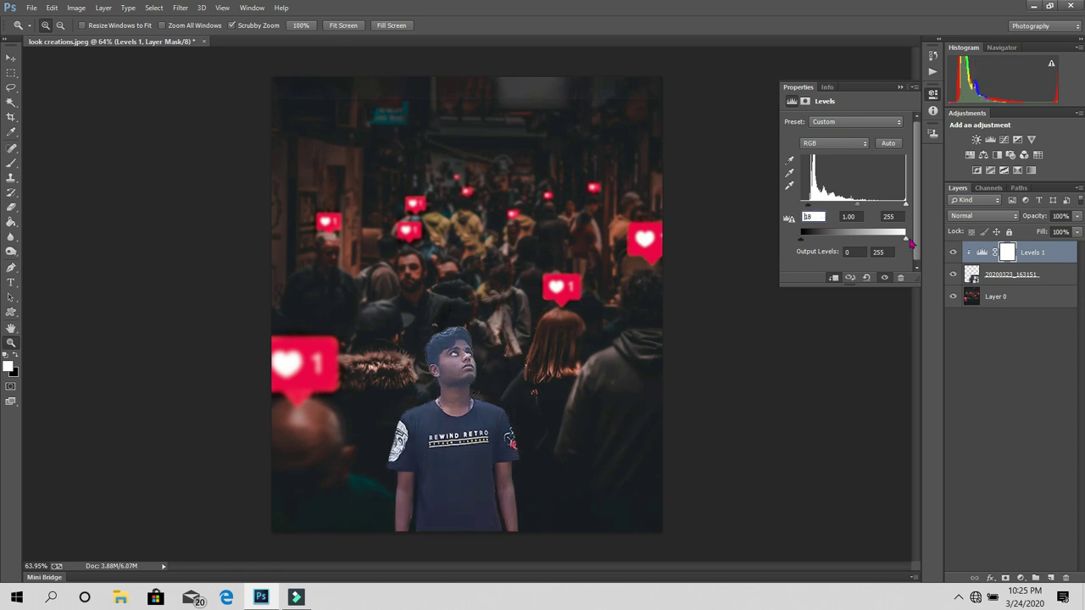
mouse_move(907, 240)
left_mouse_down()
mouse_move(847, 236)
mouse_move(857, 224)
left_mouse_up()
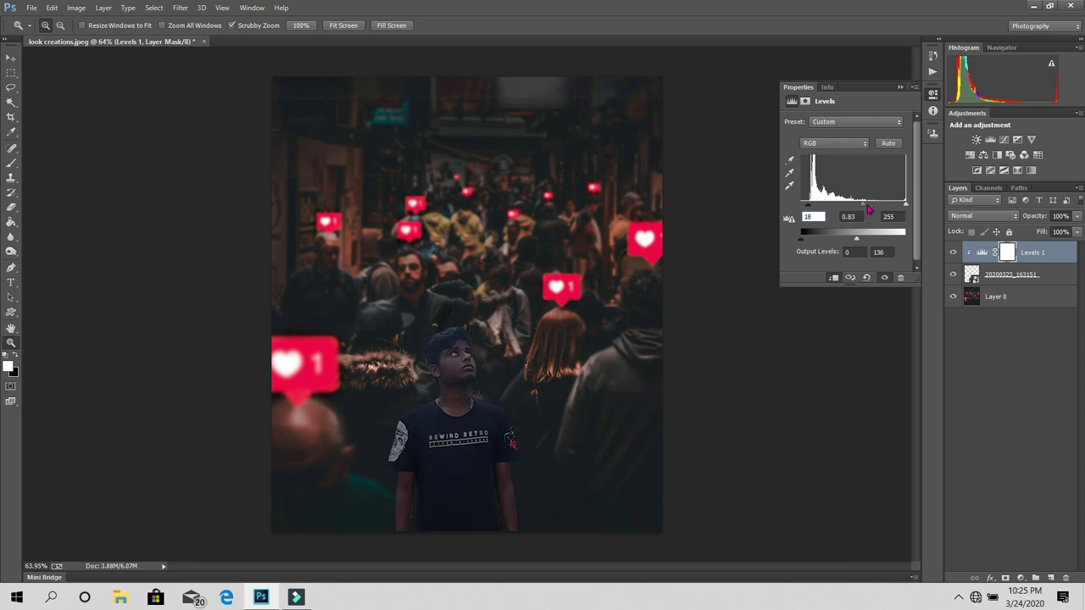
left_click_drag(866, 205, 856, 205)
mouse_move(815, 208)
left_mouse_down()
mouse_move(790, 194)
mouse_move(814, 190)
left_mouse_up()
mouse_move(857, 241)
left_mouse_down()
mouse_move(844, 238)
mouse_move(844, 217)
mouse_move(858, 213)
mouse_move(848, 209)
left_mouse_up()
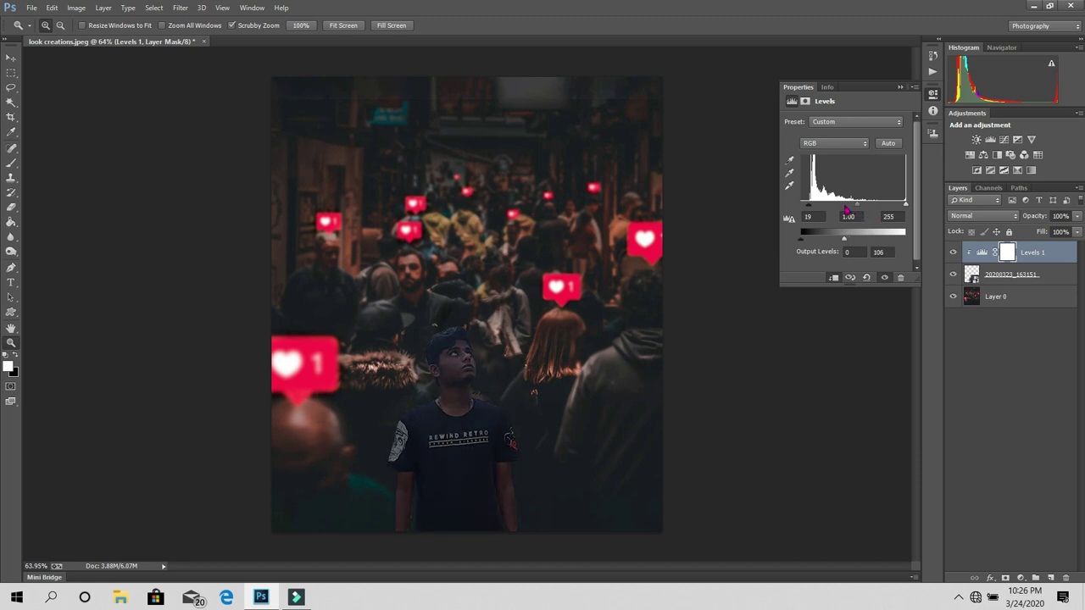
left_click_drag(846, 210, 858, 214)
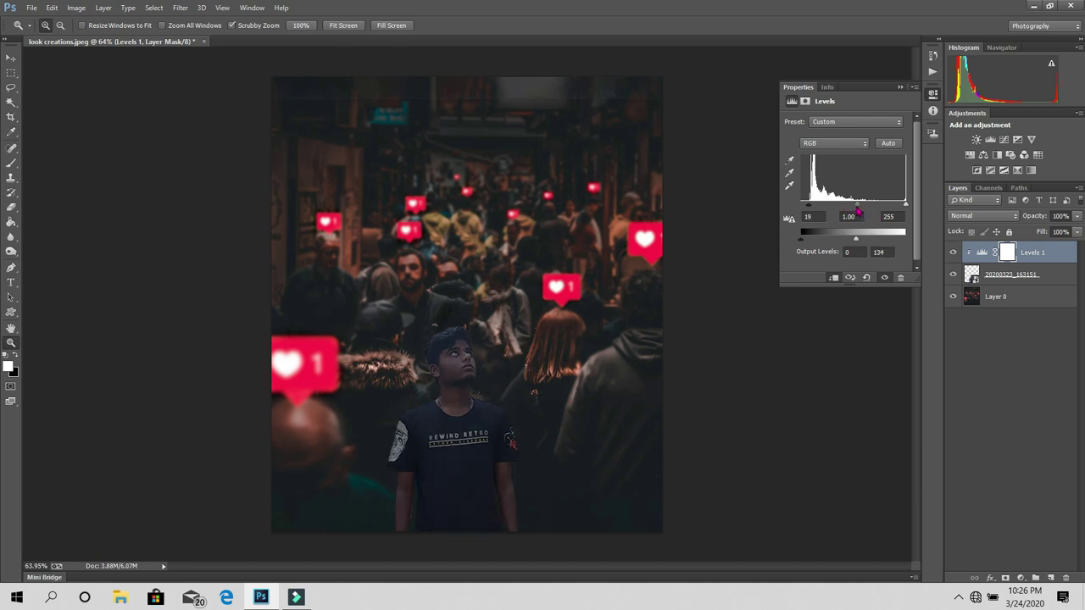
Toggle the Levels layer to compare the man with and without the correction
scroll(800, 288, "down", 3)
scroll(800, 288, "up", 4)
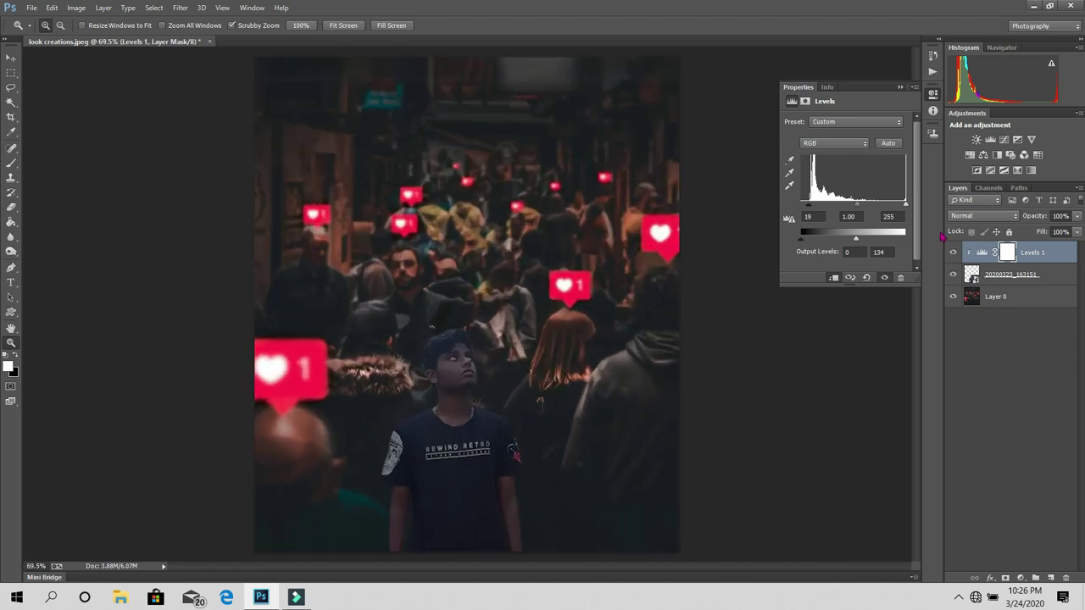
left_click(900, 87)
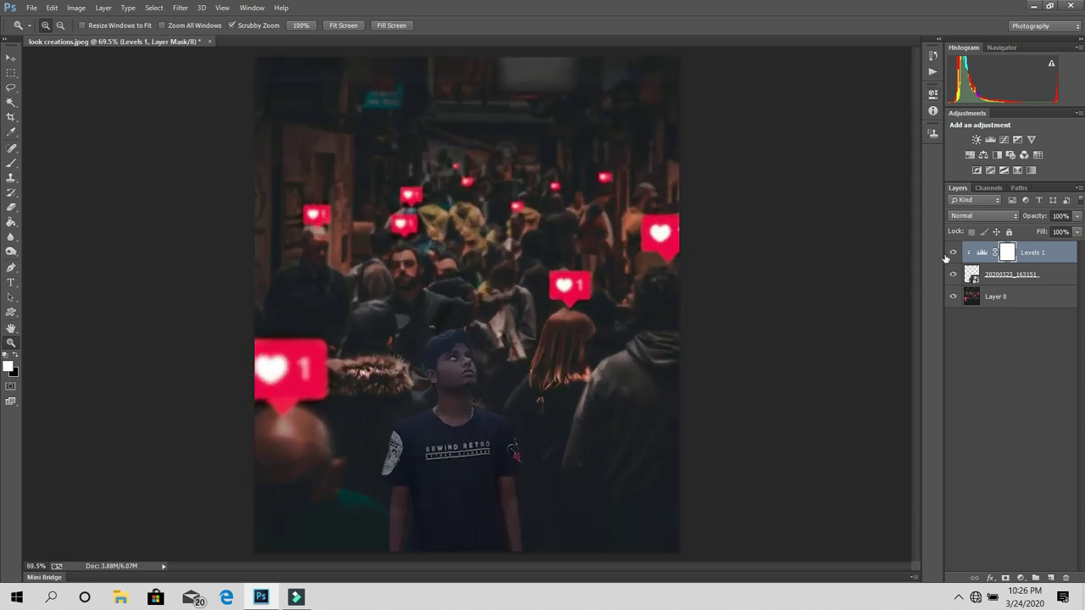
scroll(946, 258, "down", 4)
scroll(997, 252, "up", 3)
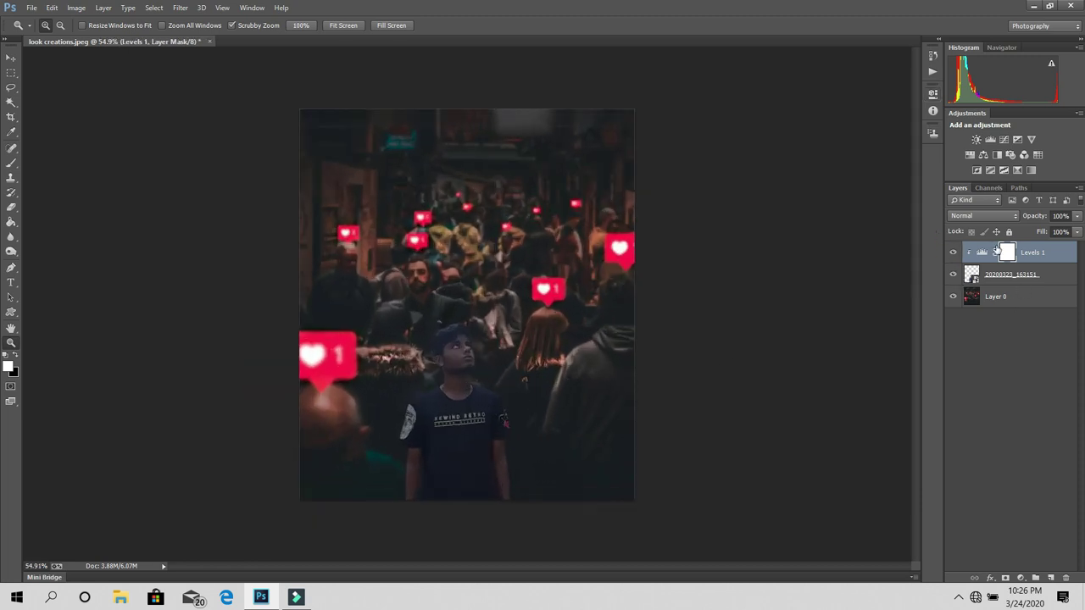
left_click(951, 253)
left_click(951, 253)
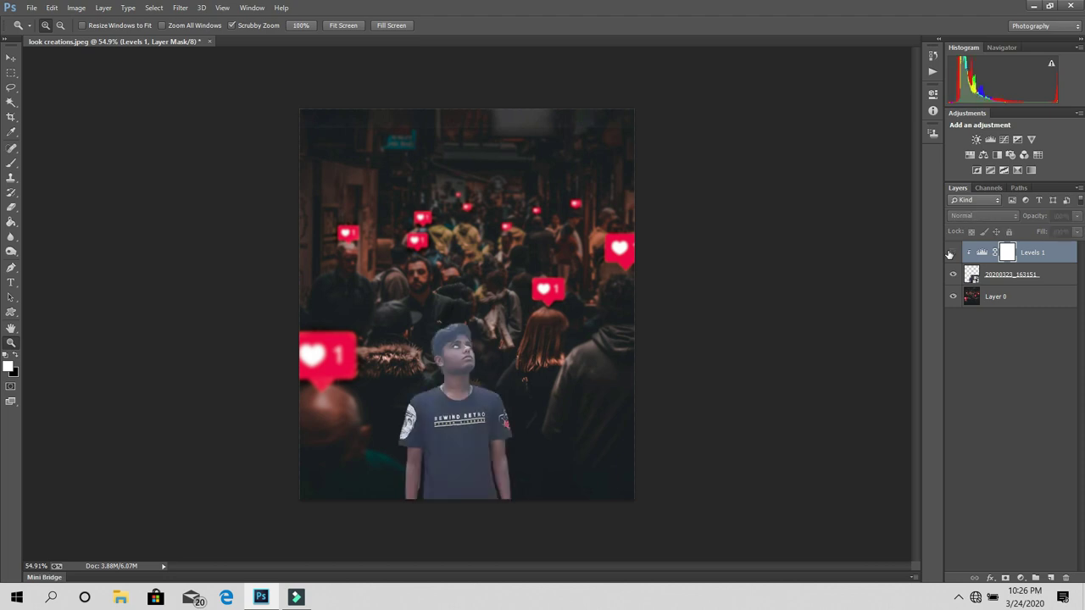
left_click(951, 254)
Merge the Levels adjustment into the man's layer
left_click(1014, 280, "shift")
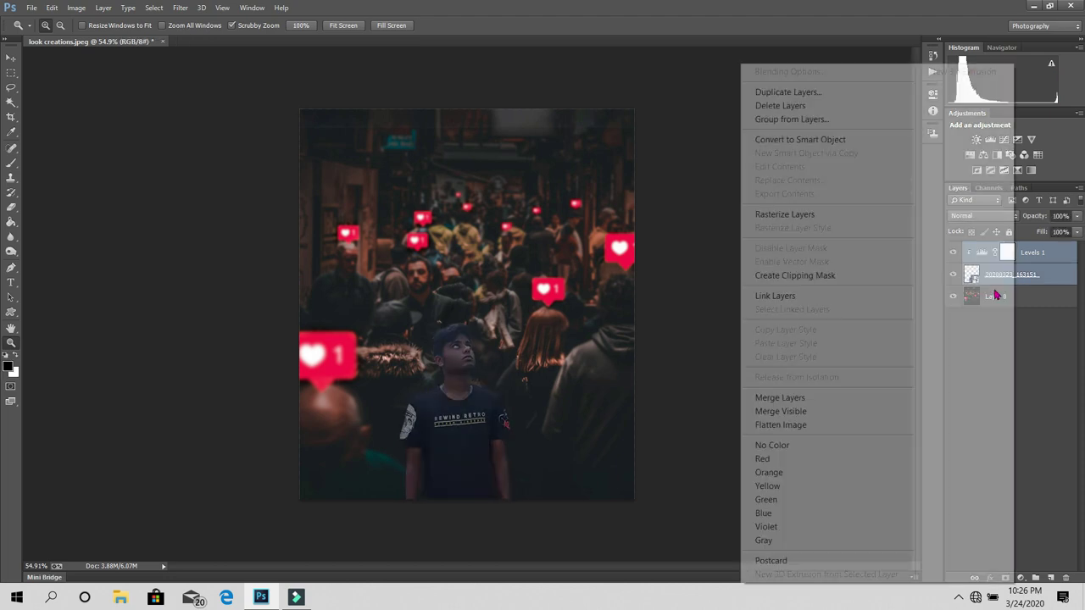
right_click(1014, 279)
left_click(847, 398)
mouse_move(441, 365)
left_mouse_down()
mouse_move(490, 327)
mouse_move(519, 320)
left_mouse_up()
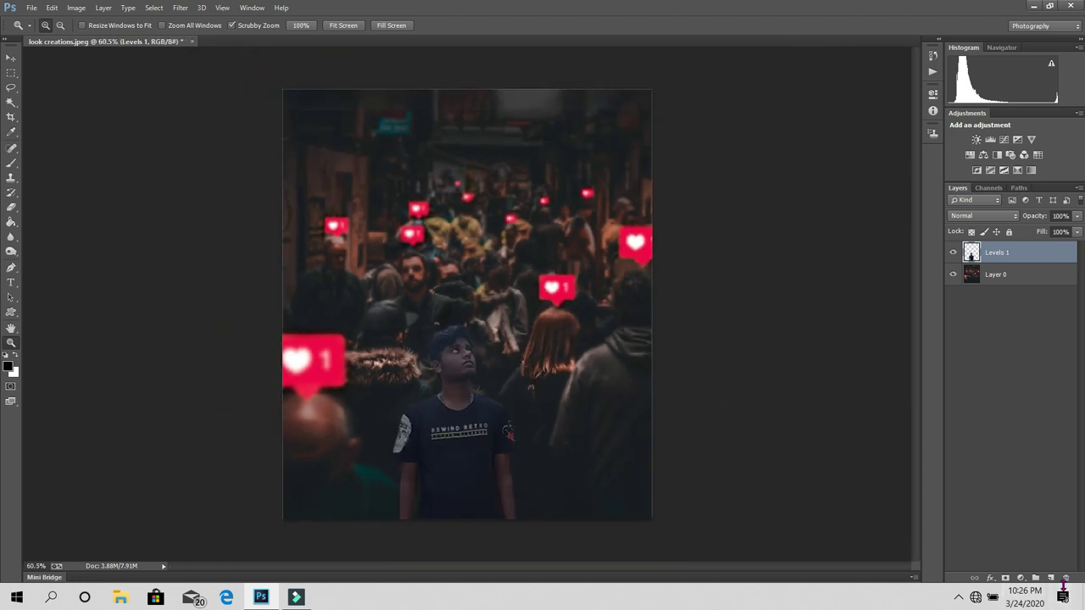
Add a trial Brightness/Contrast adjustment, lower the brightness, then reset it to 0
left_click(1020, 577)
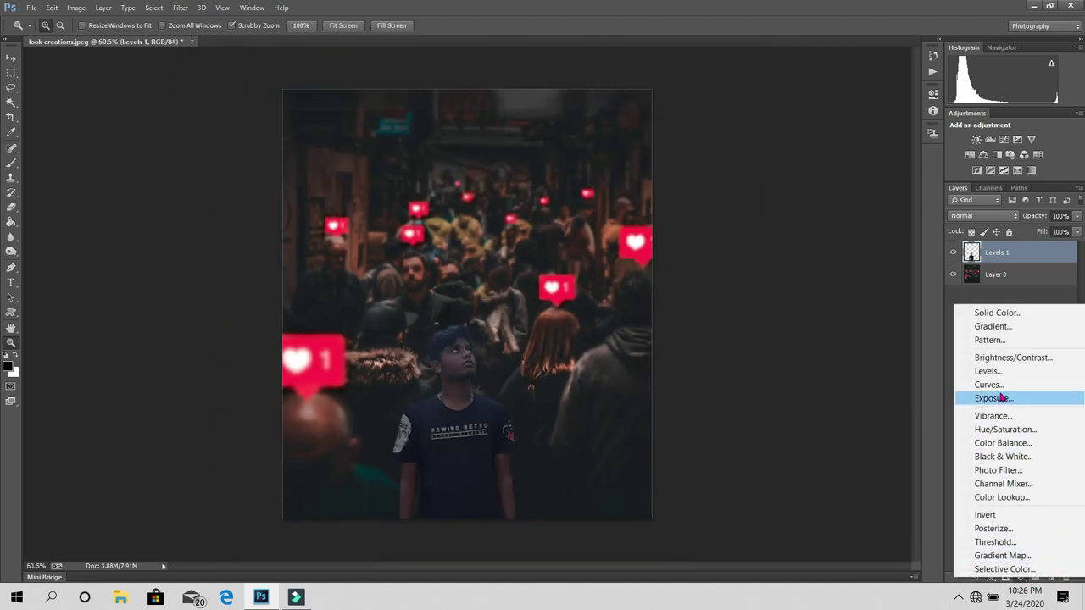
left_click(1009, 358)
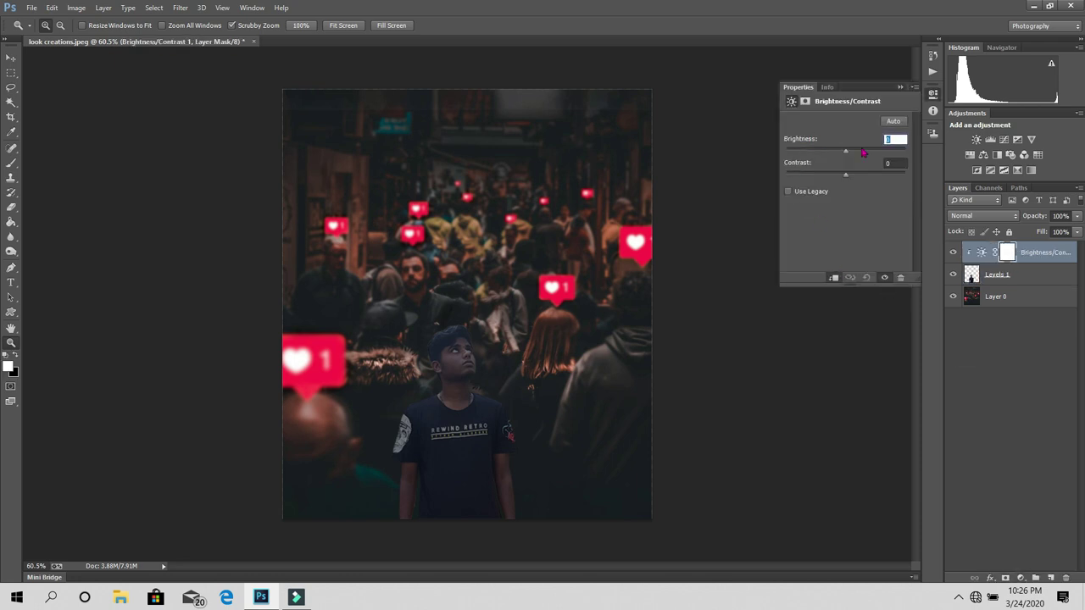
left_click_drag(846, 152, 809, 139)
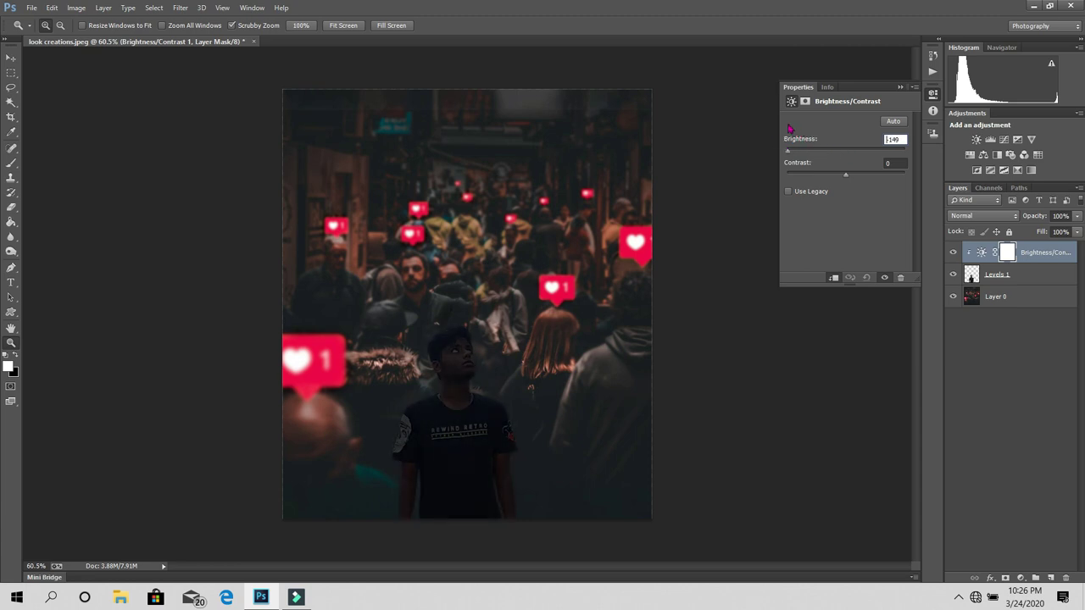
type("0")
key("Return")
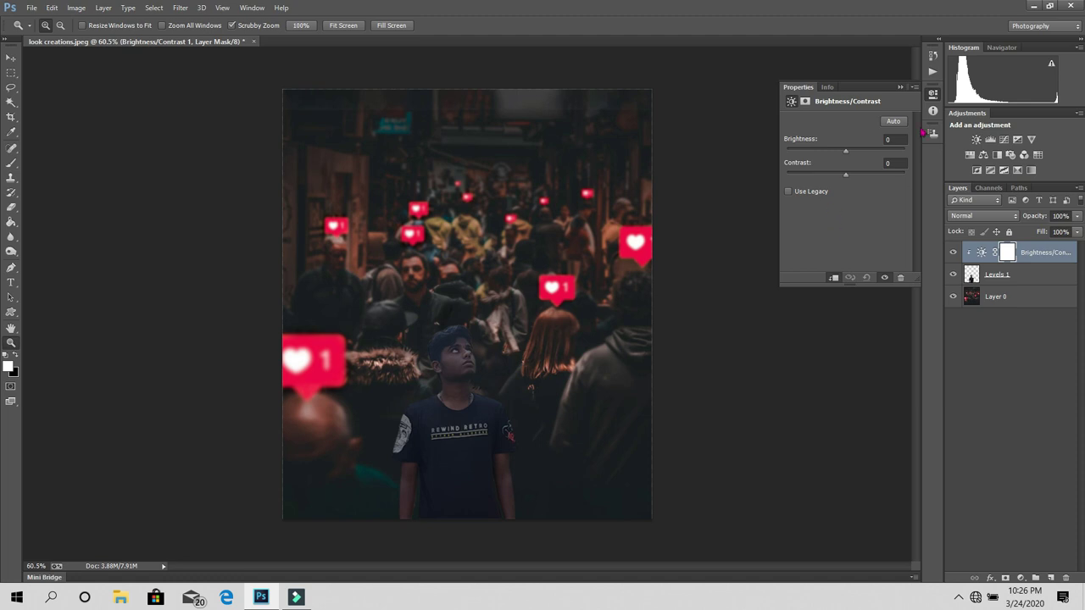
Delete the Brightness/Contrast layer and add a new empty Layer 1
left_click(901, 88)
key("Delete")
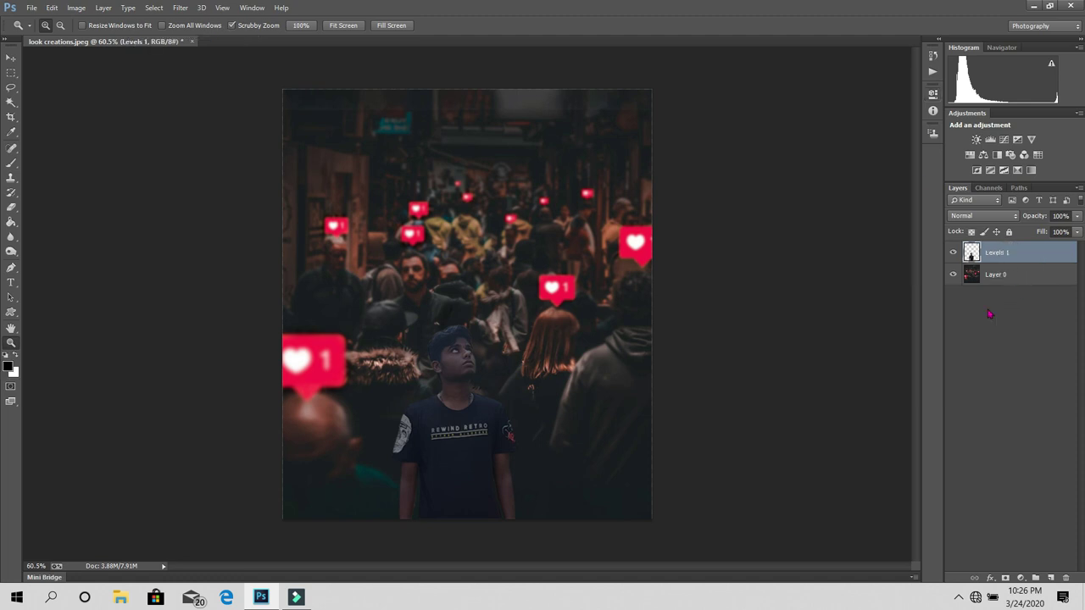
left_click(1051, 577)
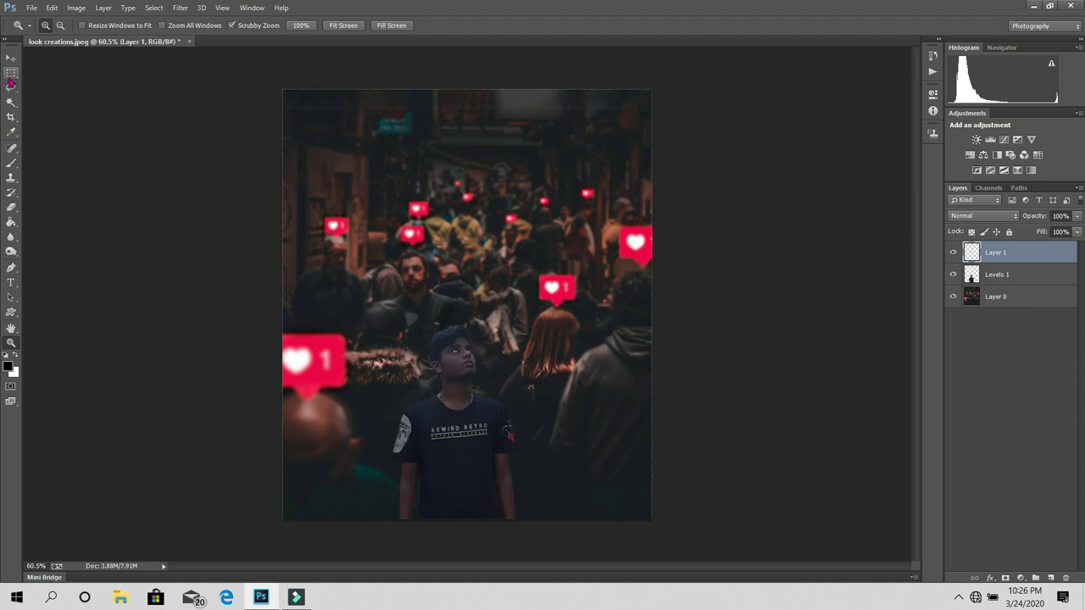
Select the lower image area from the man's shoulders down and set a near-black foreground
left_click(11, 74)
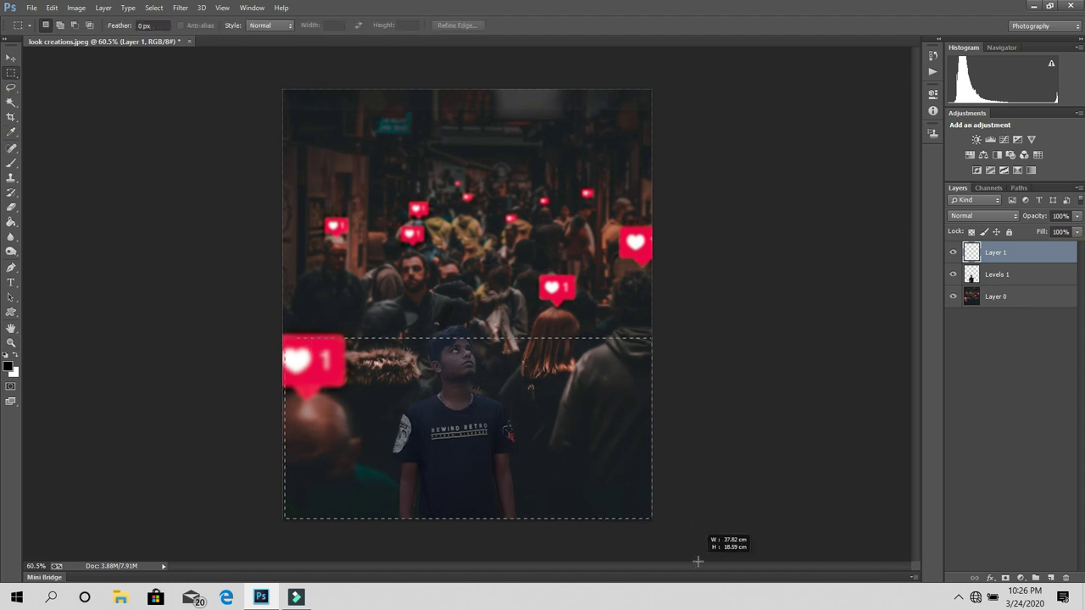
left_click_drag(561, 469, 702, 566)
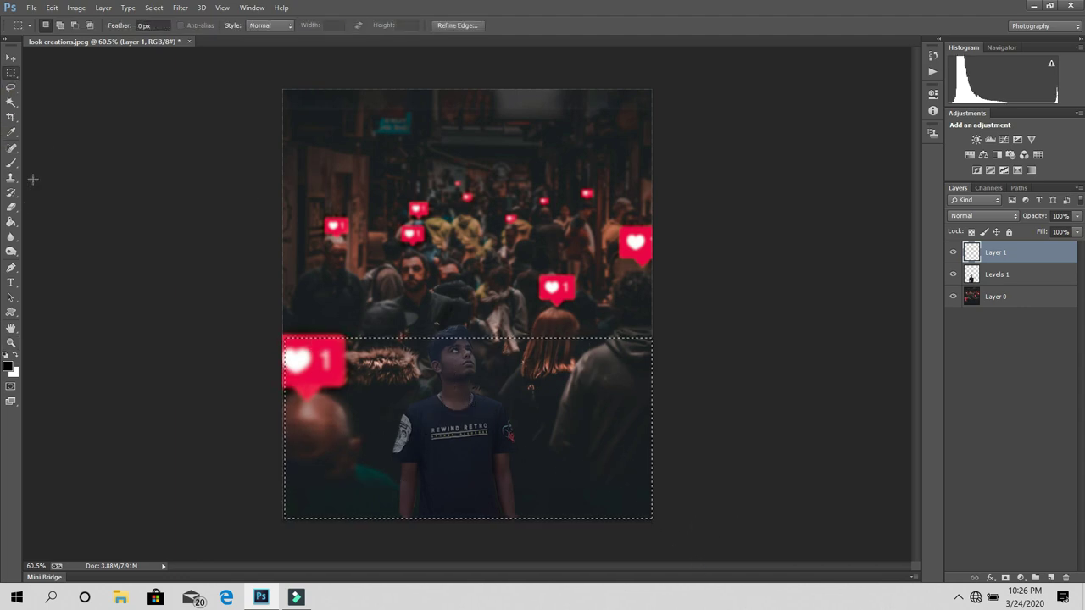
key("i")
left_click(8, 367)
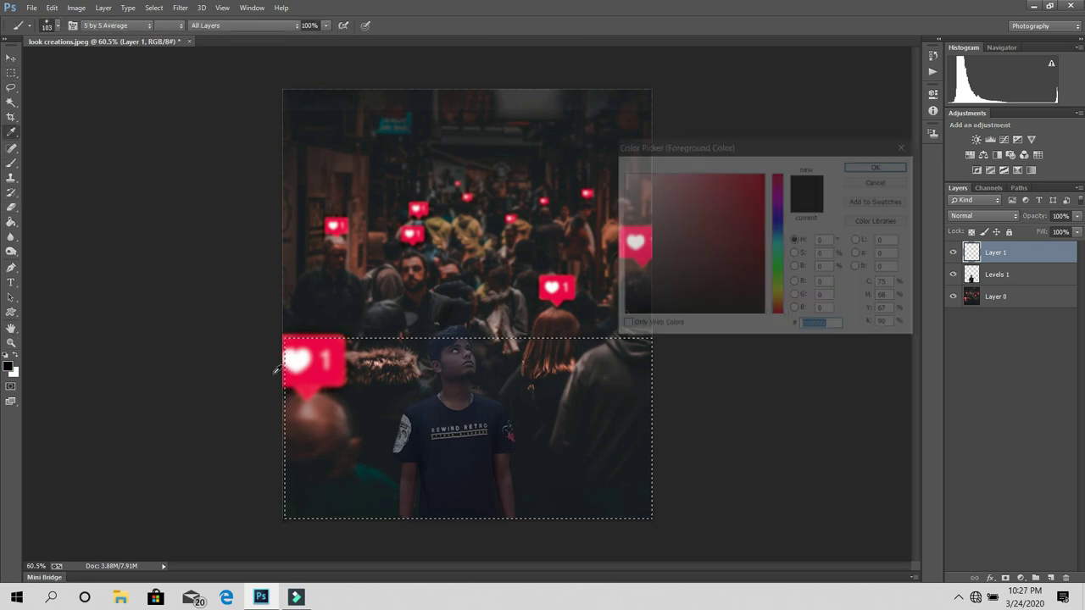
left_click(877, 167)
Paint the selection black with a soft 520 px brush, then clear that fill again
key("b")
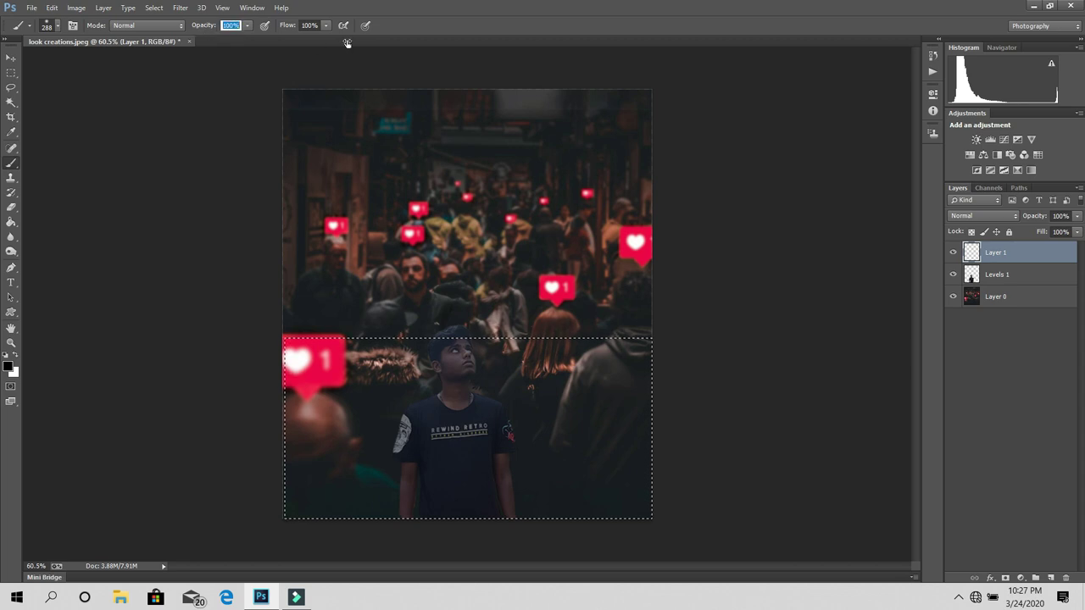
left_click_drag(490, 356, 652, 489)
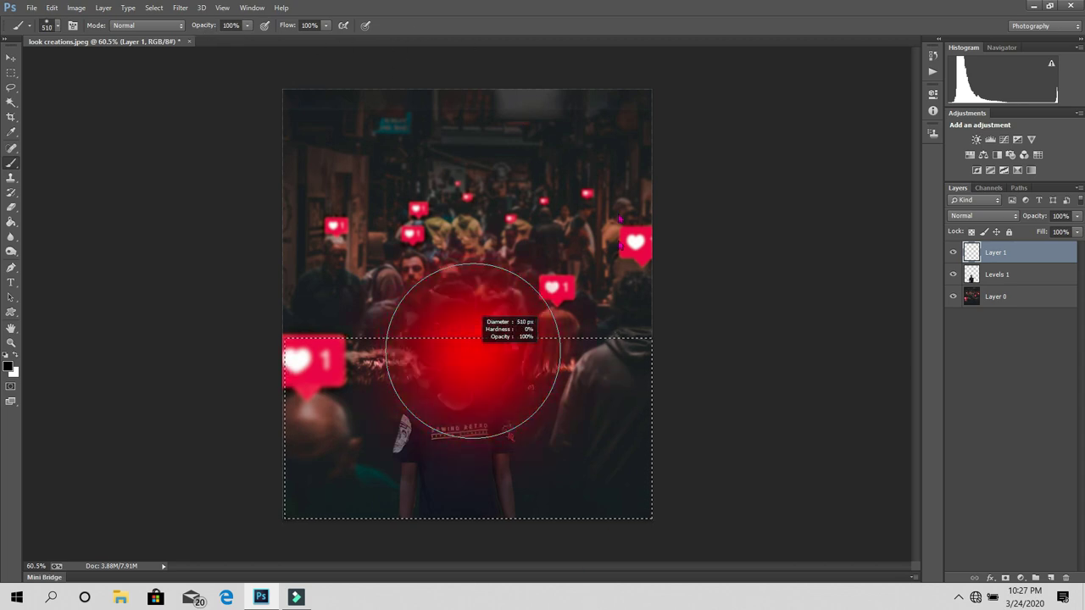
left_click_drag(653, 489, 685, 332)
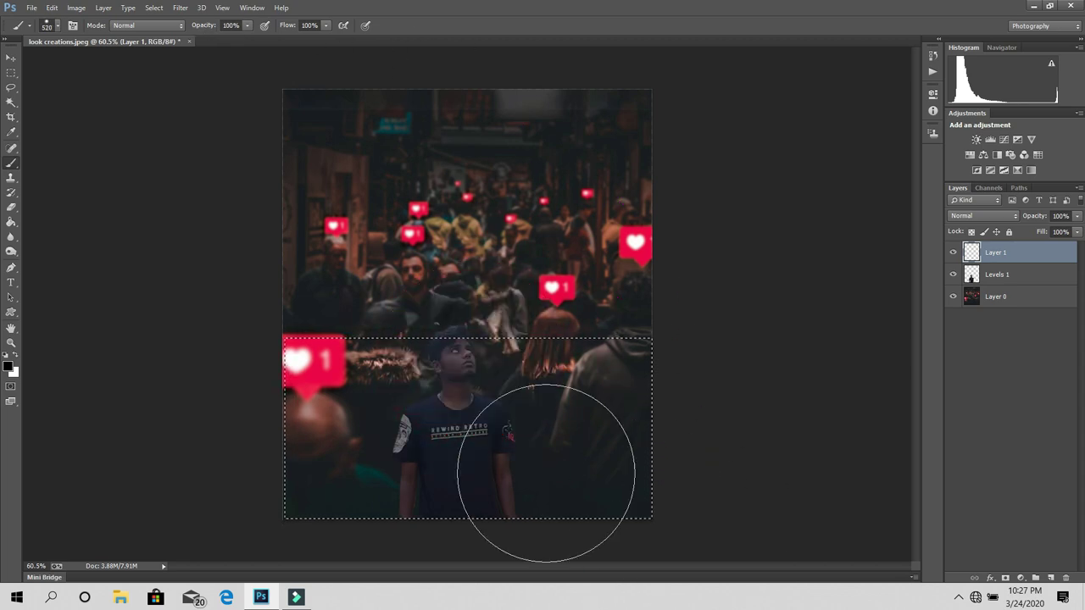
mouse_move(545, 400)
left_mouse_down()
mouse_move(283, 412)
mouse_move(551, 407)
mouse_move(717, 527)
mouse_move(255, 399)
left_mouse_up()
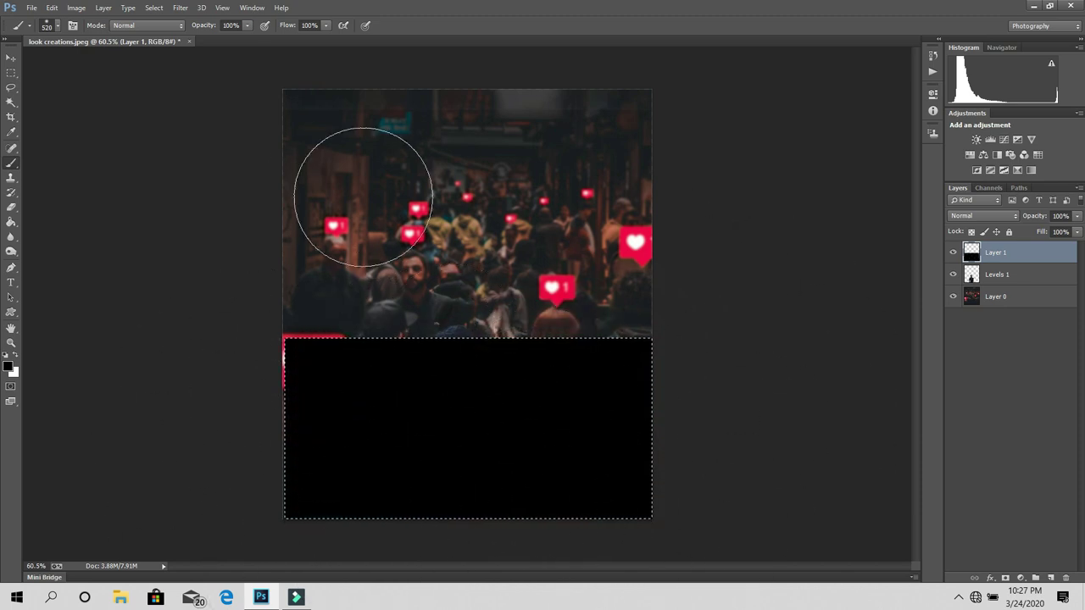
key("z")
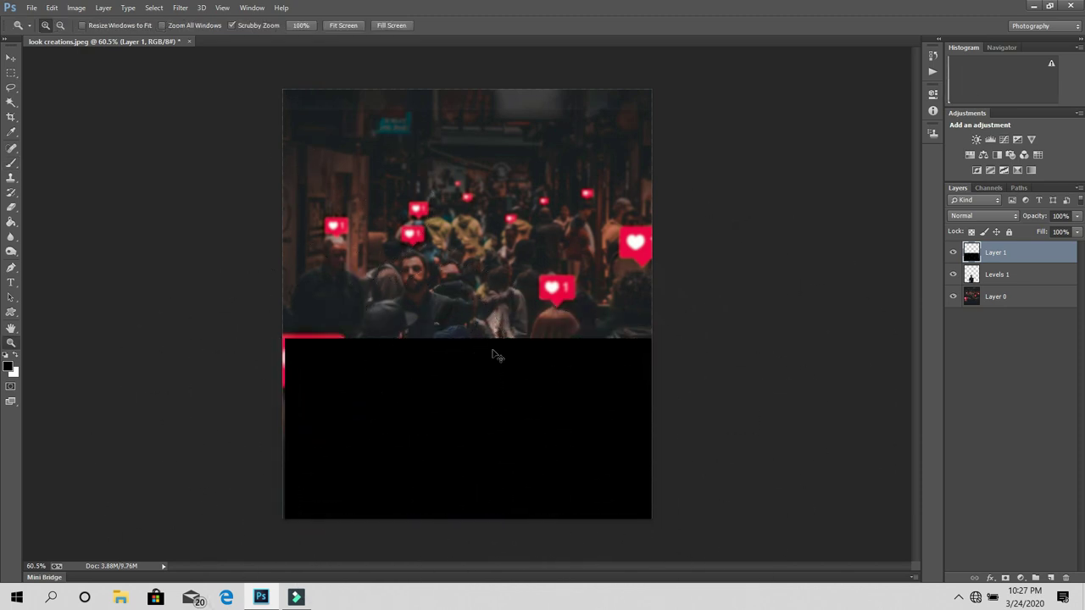
key("Delete")
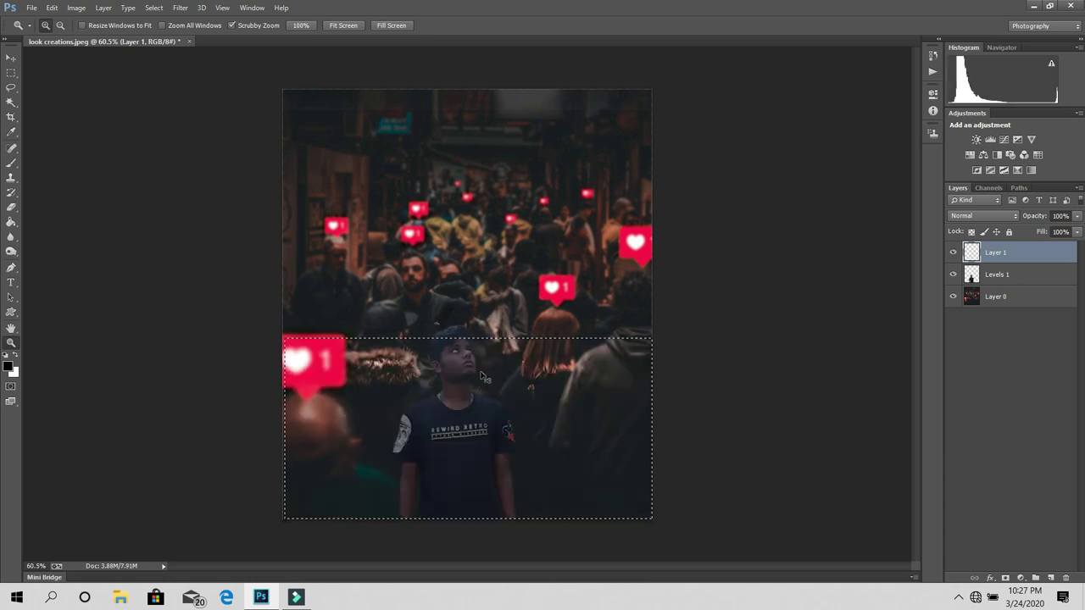
key("alt+BackSpace")
key("Delete")
Select a wider lower area from the left edge, paint it solid black, and deselect
key("m")
left_click_drag(281, 311, 724, 552)
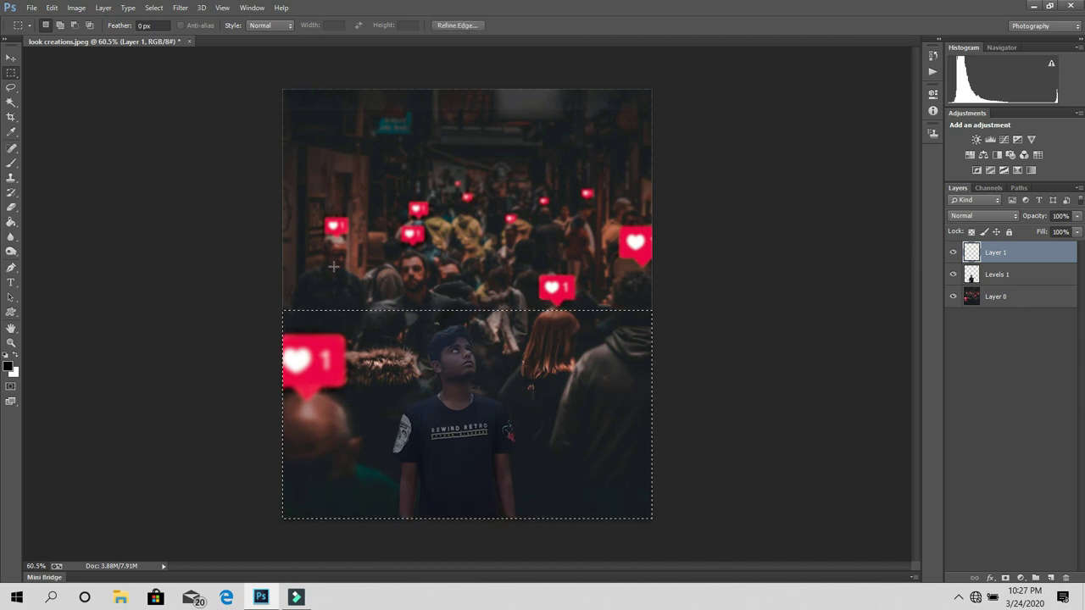
key("b")
mouse_move(333, 267)
left_mouse_down()
mouse_move(484, 254)
mouse_move(653, 314)
mouse_move(763, 569)
mouse_move(764, 359)
left_mouse_up()
key("ctrl+d")
key("z")
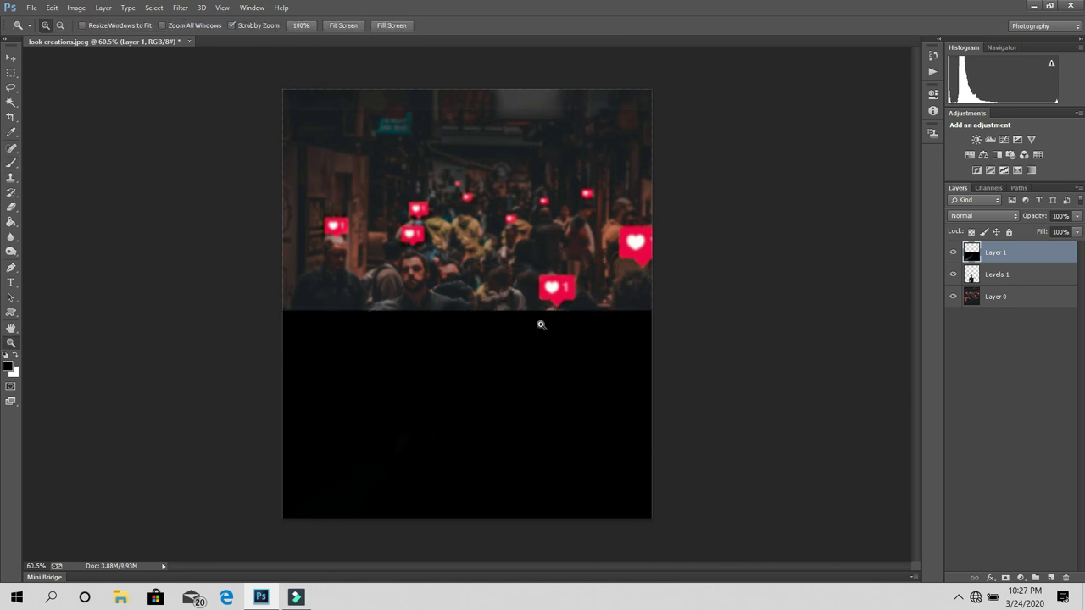
left_click(535, 327)
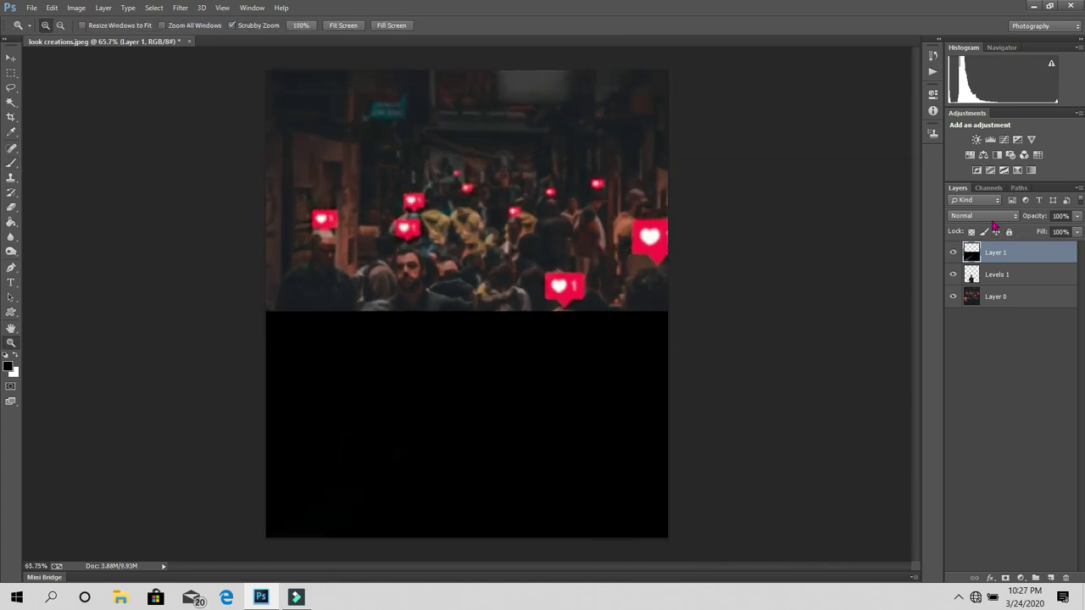
Set up the standard Eraser at 330 px with 0% hardness
left_click_drag(225, 247, 349, 249)
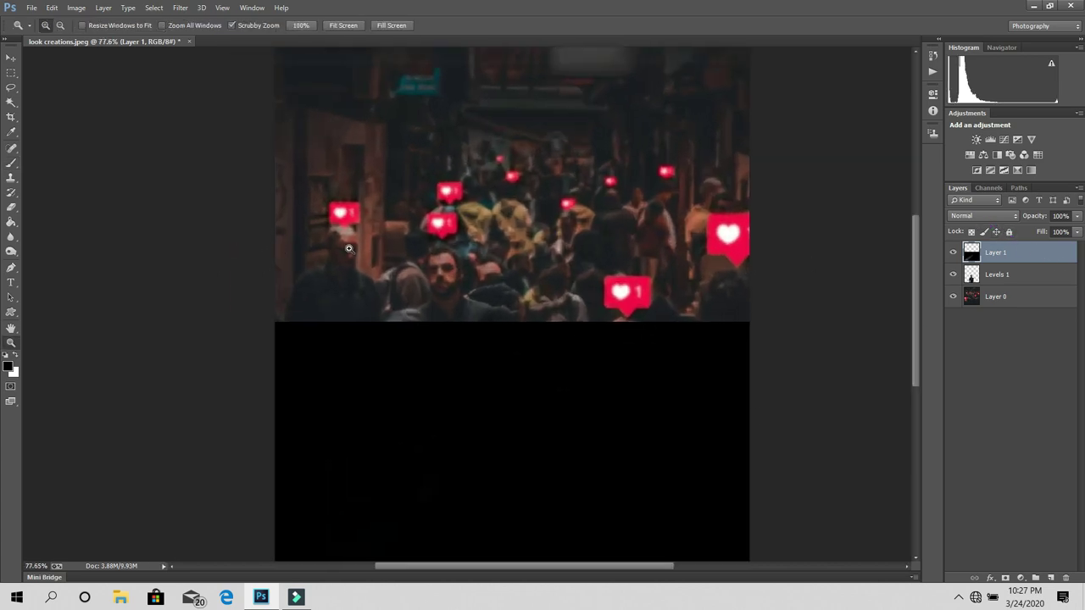
left_click(11, 203)
right_click(11, 208)
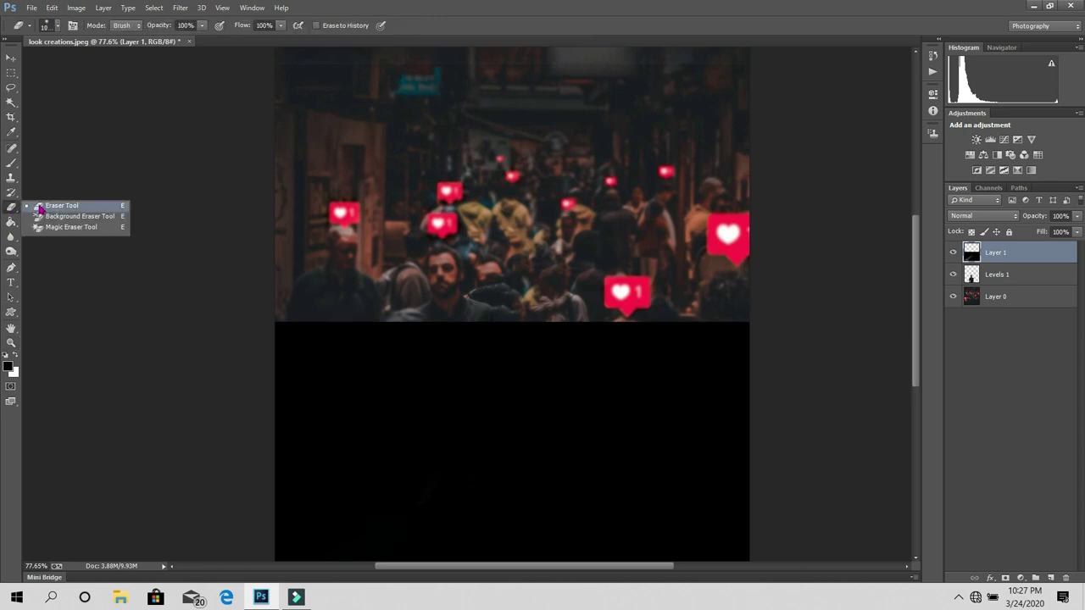
right_click(464, 322, "alt")
left_click_drag(465, 322, 422, 323)
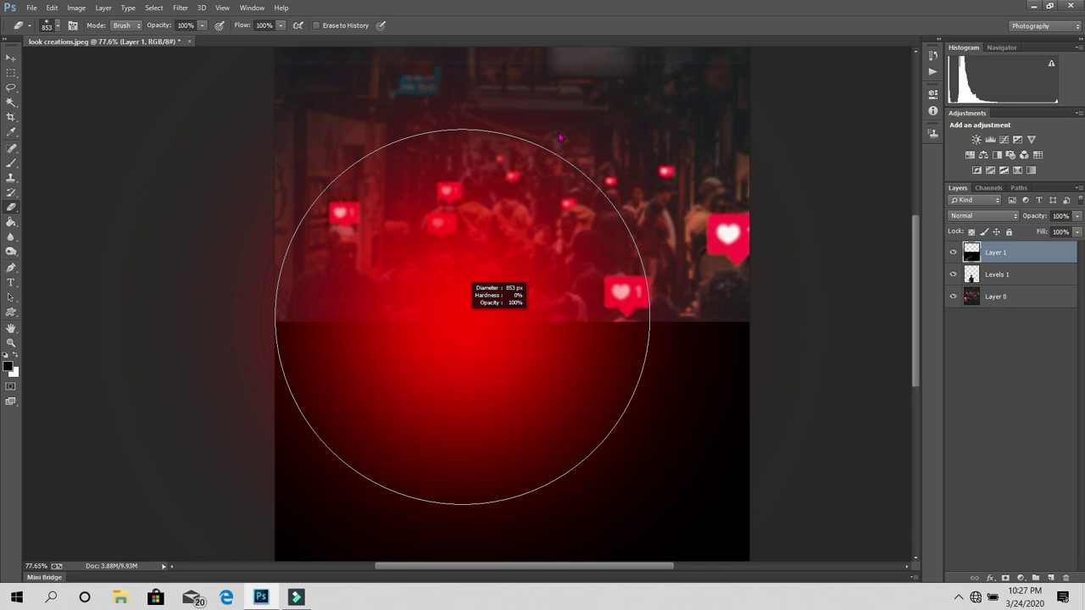
left_click_drag(462, 316, 407, 316)
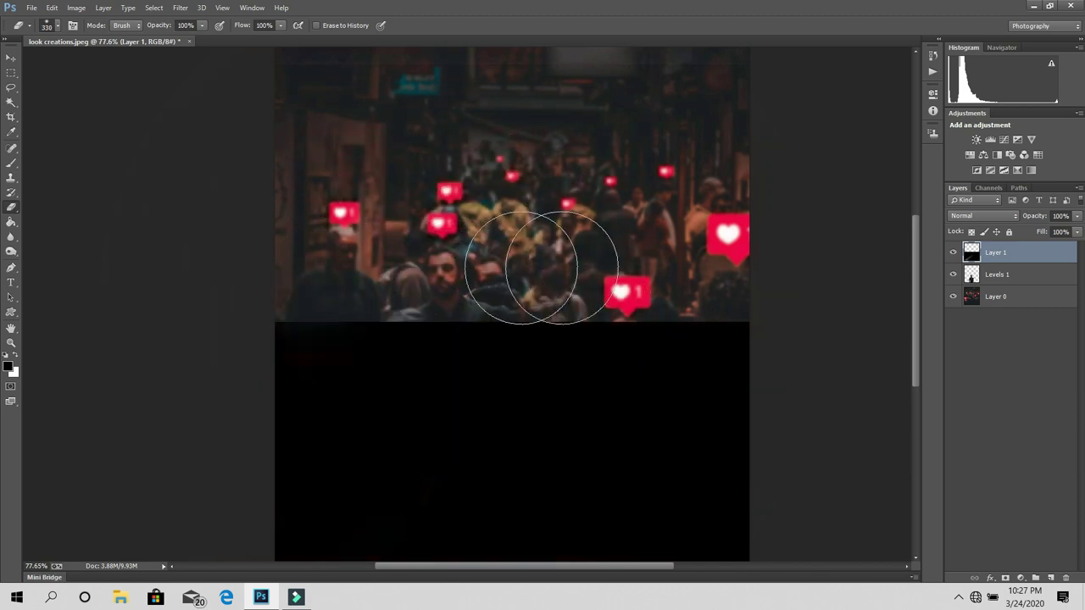
Erase the black to reveal the crowd and the man's REWIND RETRO shirt, undoing one stroke
mouse_move(562, 268)
left_mouse_down()
mouse_move(867, 279)
mouse_move(274, 327)
mouse_move(736, 330)
mouse_move(339, 406)
left_mouse_up()
scroll(581, 248, "down", 3)
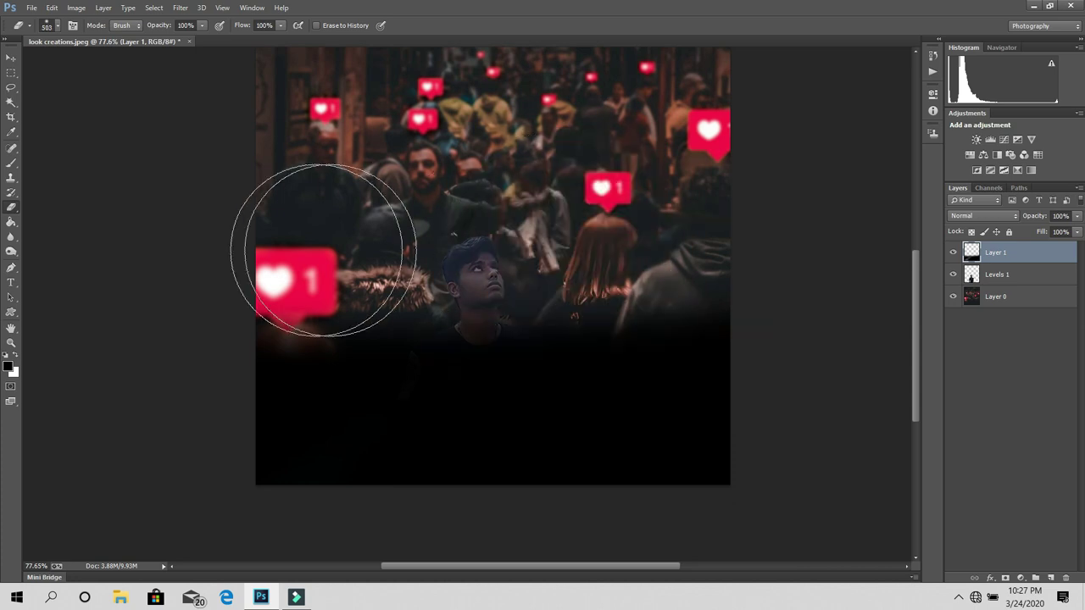
mouse_move(229, 254)
left_mouse_down()
mouse_move(274, 291)
mouse_move(898, 259)
left_mouse_up()
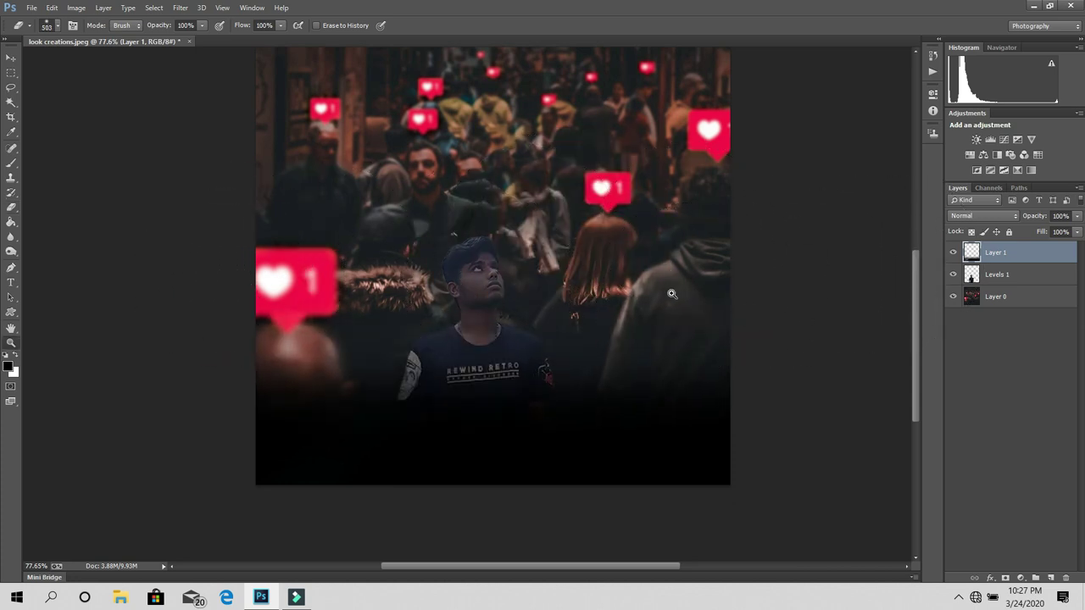
key("z")
mouse_move(593, 289)
left_mouse_down()
mouse_move(534, 354)
mouse_move(530, 405)
left_mouse_up()
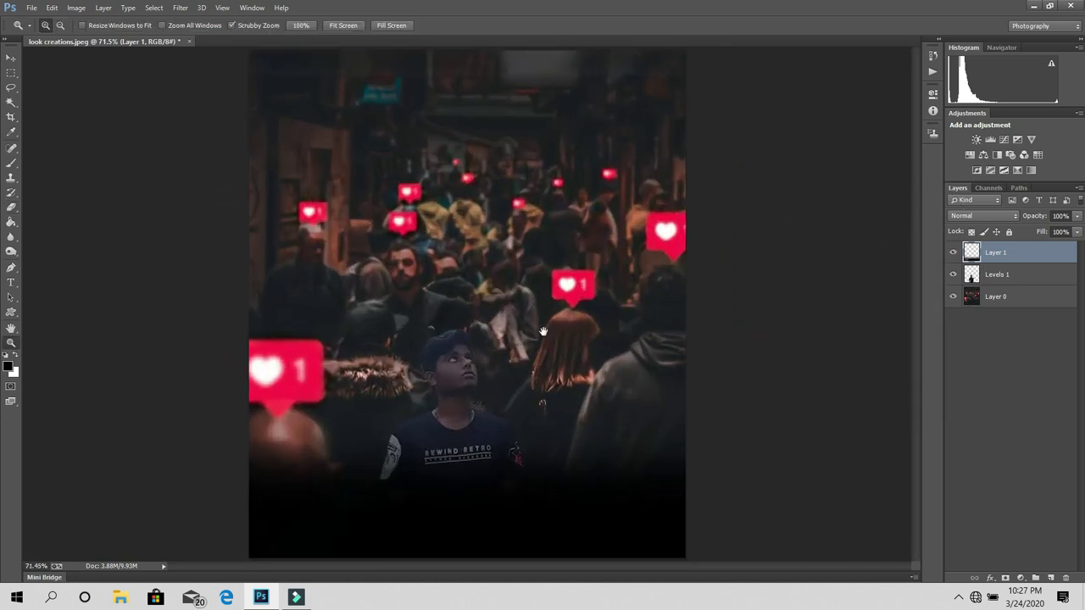
key("e")
left_click_drag(382, 509, 559, 421)
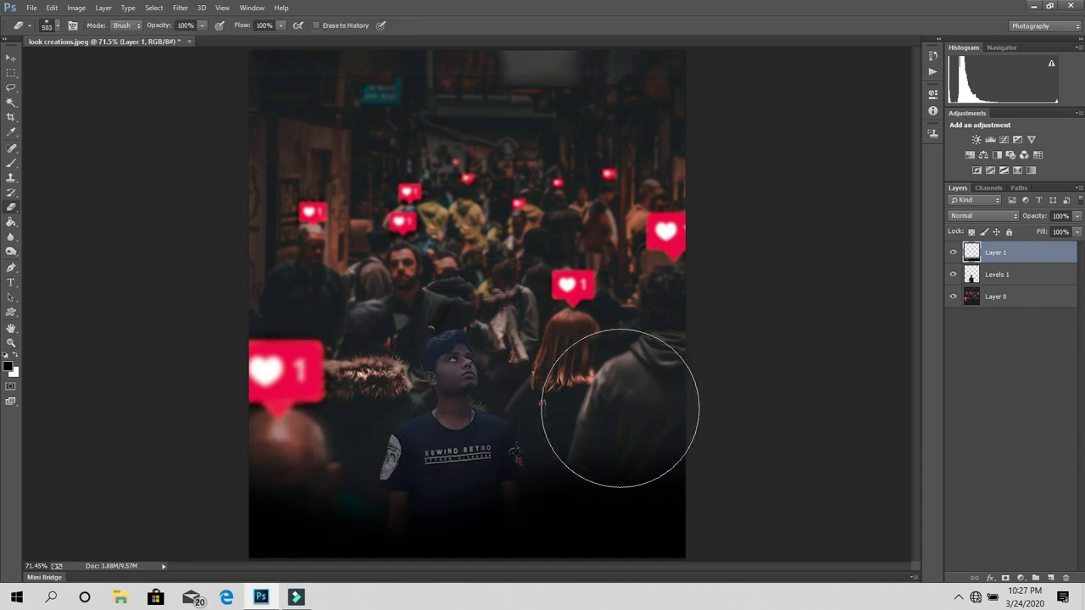
key("ctrl+z")
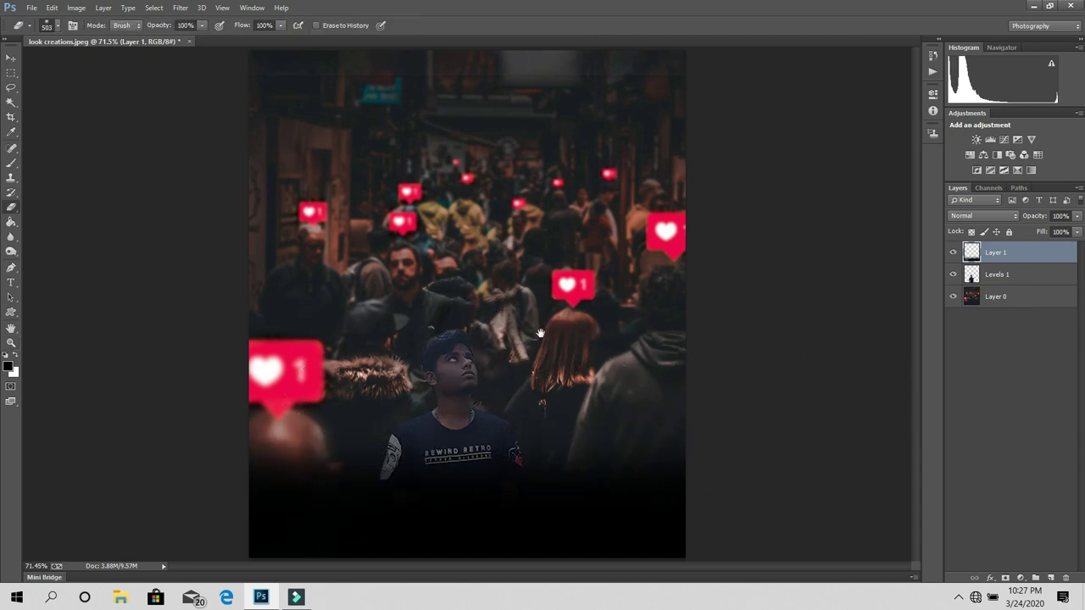
Erase the black over the lower crowd around the man's legs
key("z")
left_click_drag(462, 288, 475, 284)
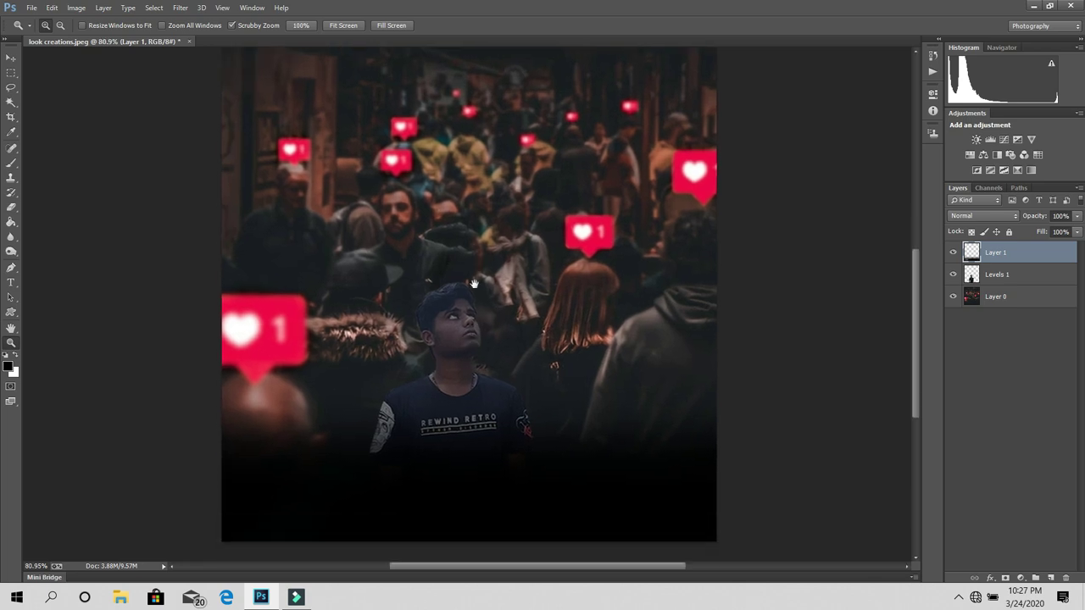
key("e")
left_click_drag(372, 339, 726, 351)
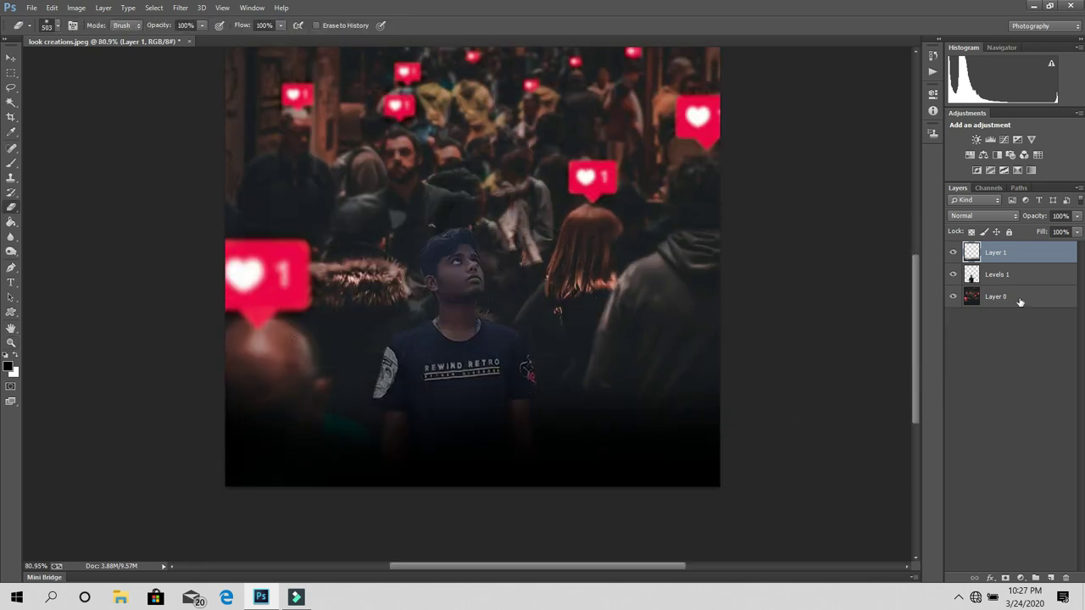
Toggle Layer 1 to check the dark bottom fade, then select the Levels 1 layer
left_click(952, 254)
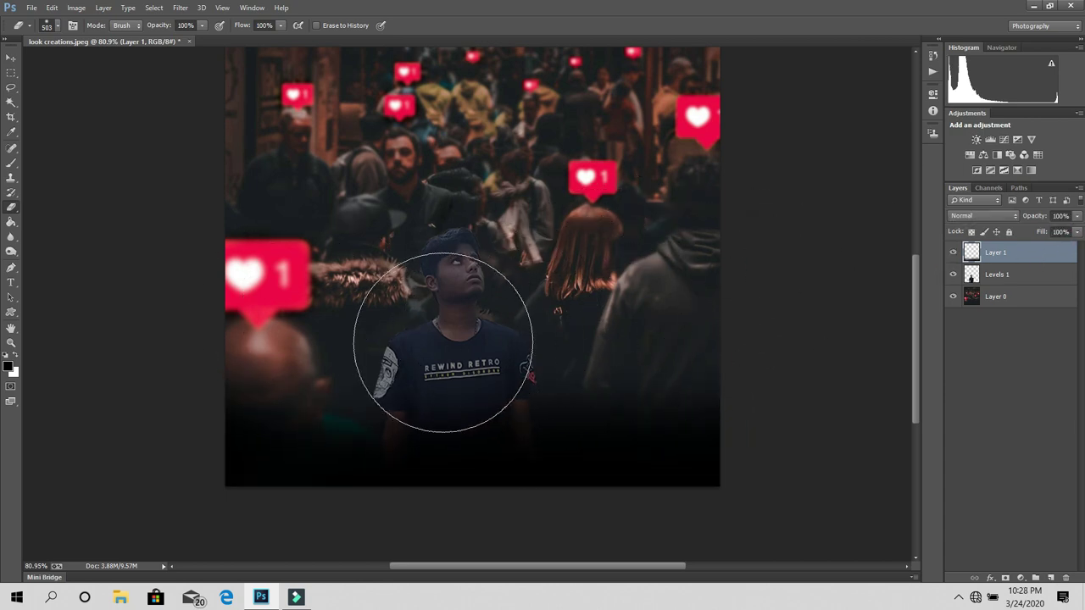
key("z")
left_click_drag(842, 346, 640, 314)
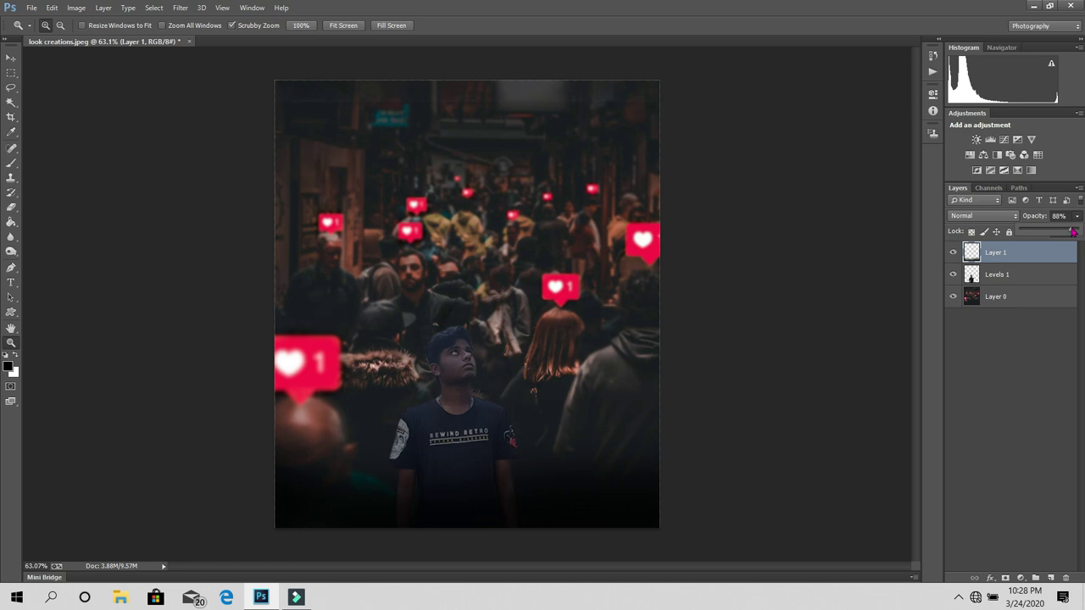
left_click(954, 253)
left_click(953, 253)
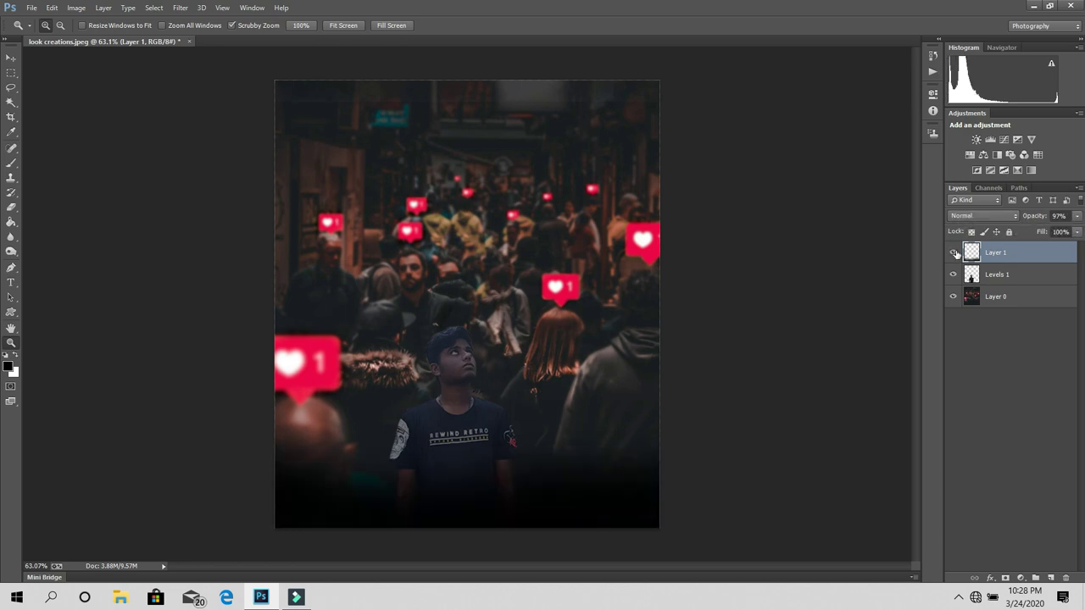
left_click(1018, 277)
left_click(1027, 264)
left_click(505, 343, "alt")
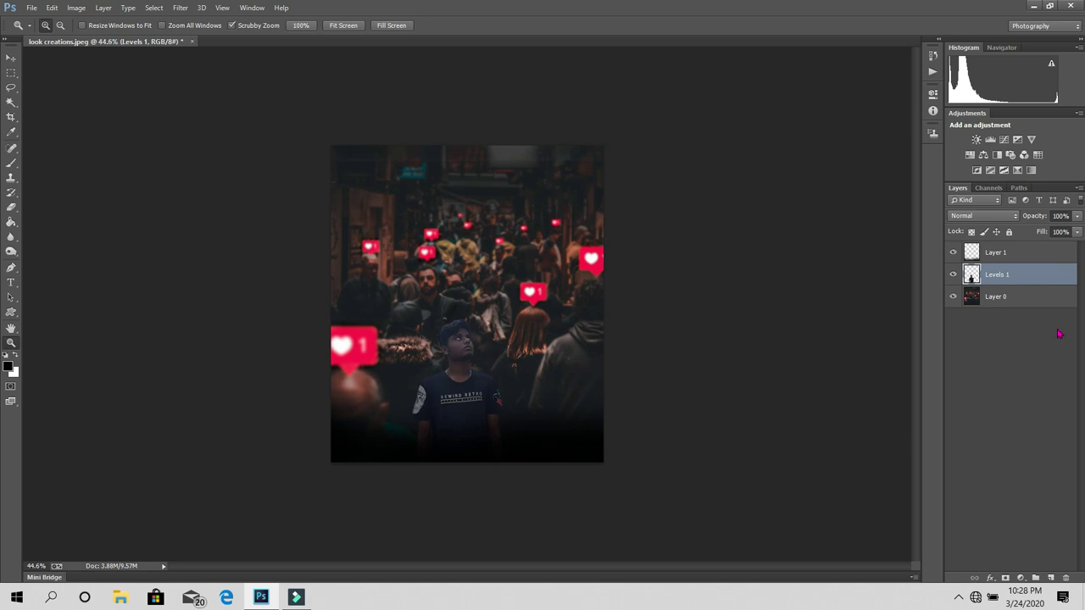
Add an Exposure layer at -2.31 clipped to Levels 1, with its mask inverted to black
left_click(1021, 578)
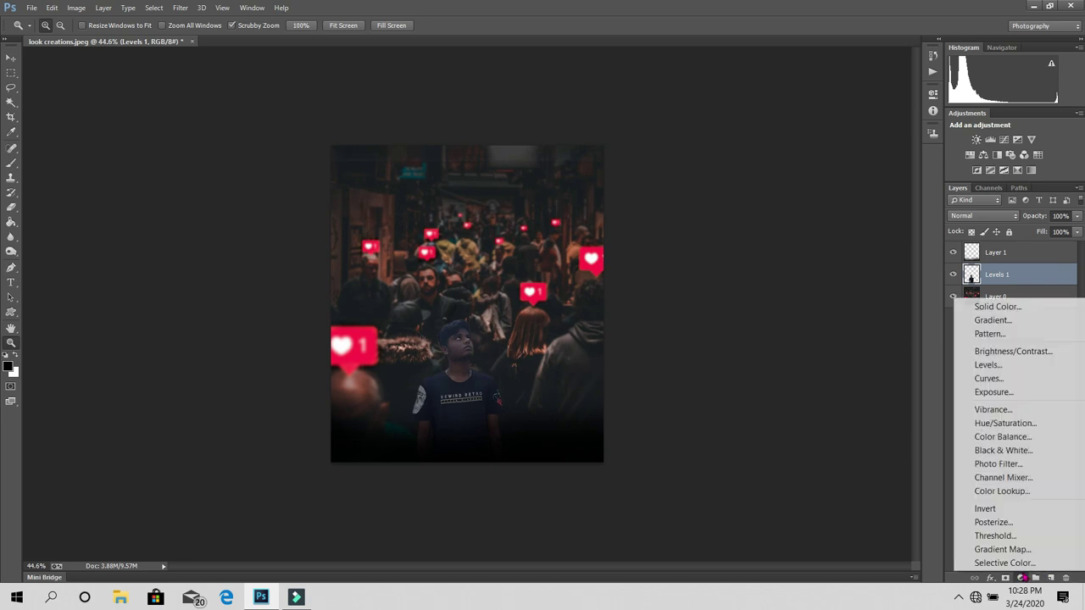
left_click(1018, 392)
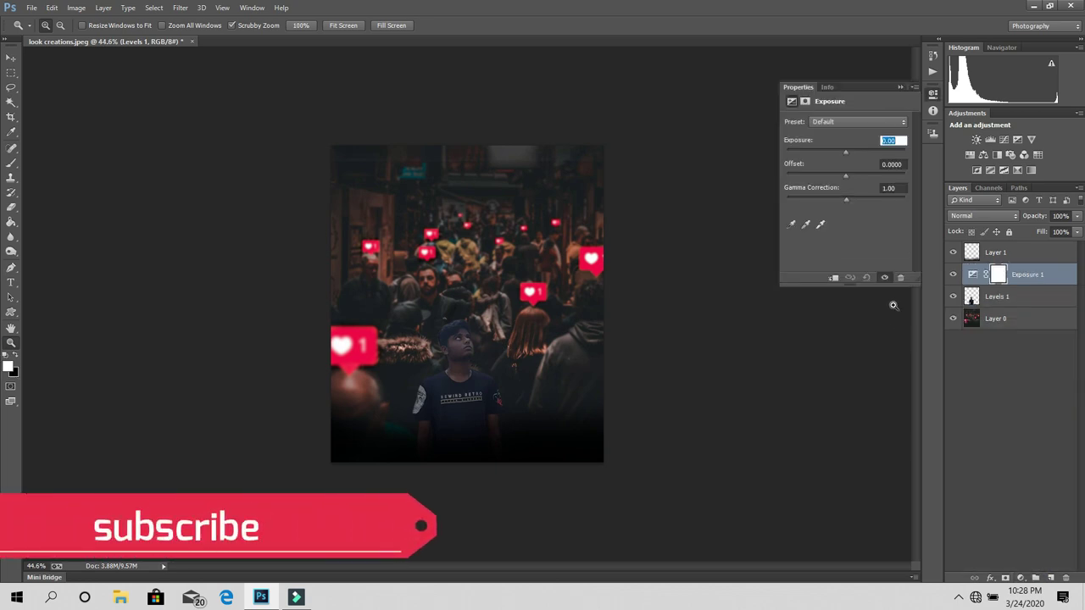
left_click(834, 278)
mouse_move(845, 152)
left_mouse_down()
mouse_move(828, 154)
mouse_move(828, 138)
left_mouse_up()
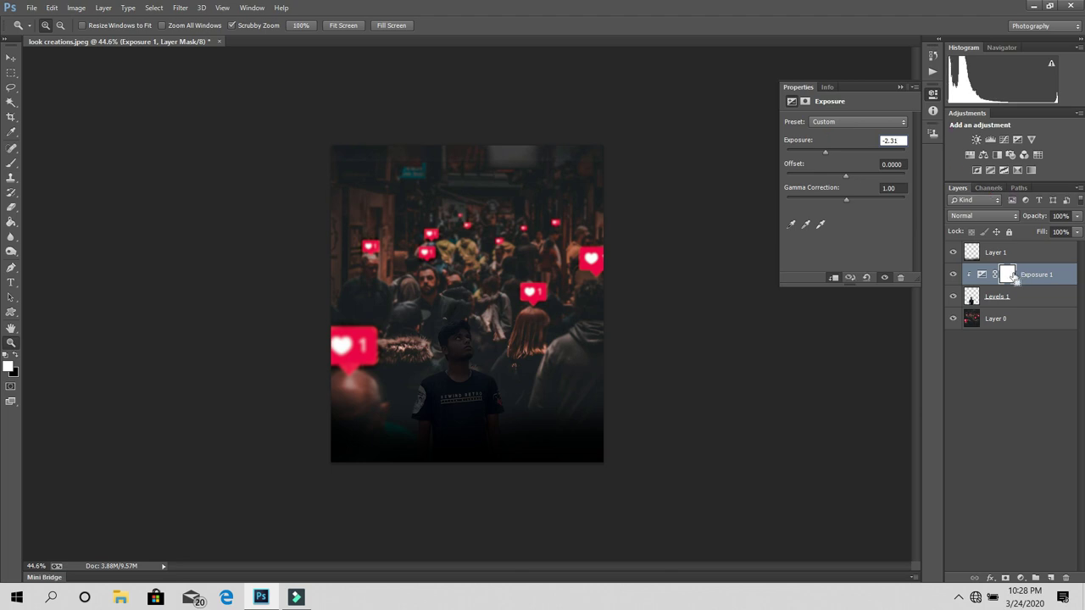
key("ctrl+i")
Zoom in on the man and paint the sleeve logo on the mask with a 139 px brush
left_click(901, 86)
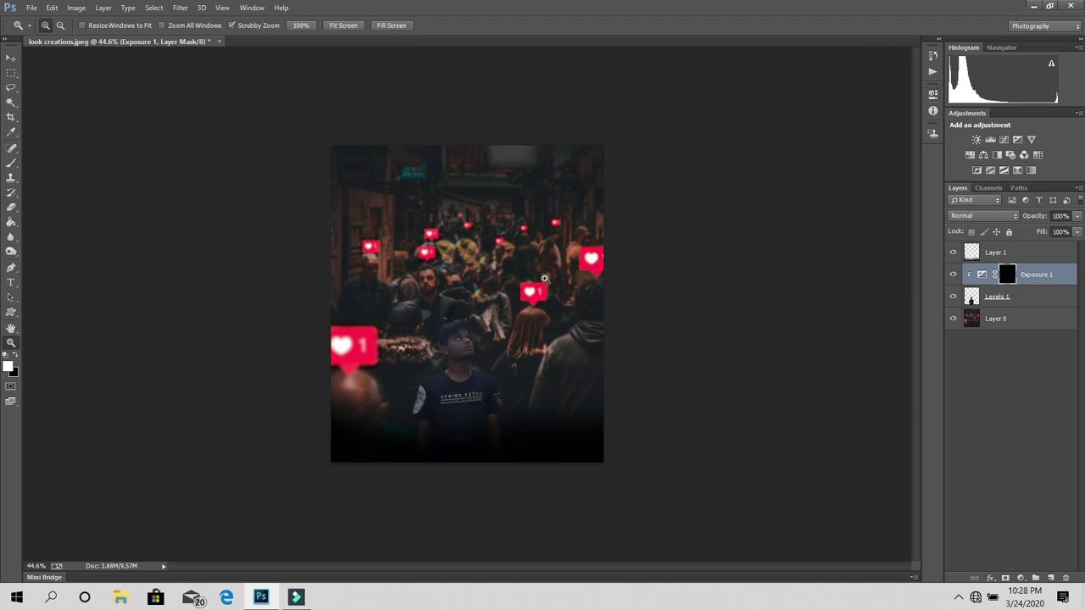
mouse_move(418, 386)
left_mouse_down()
mouse_move(620, 339)
mouse_move(508, 363)
mouse_move(467, 223)
mouse_move(492, 356)
mouse_move(374, 204)
mouse_move(407, 243)
left_mouse_up()
key("b")
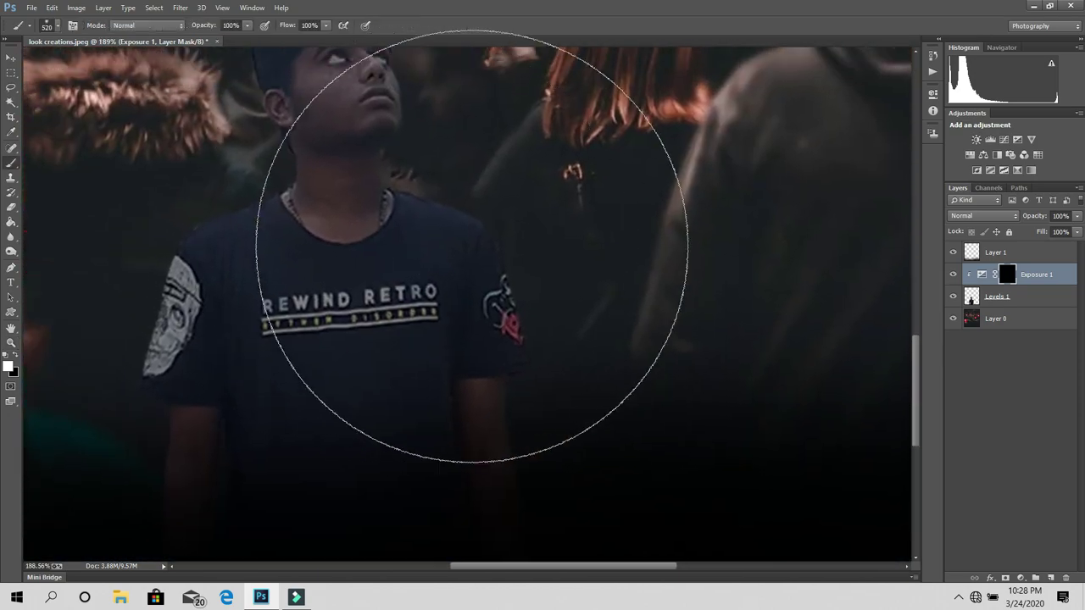
mouse_move(548, 315)
left_mouse_down()
mouse_move(476, 356)
mouse_move(478, 36)
mouse_move(478, 193)
mouse_move(479, 154)
left_mouse_up()
left_click_drag(524, 237, 430, 235)
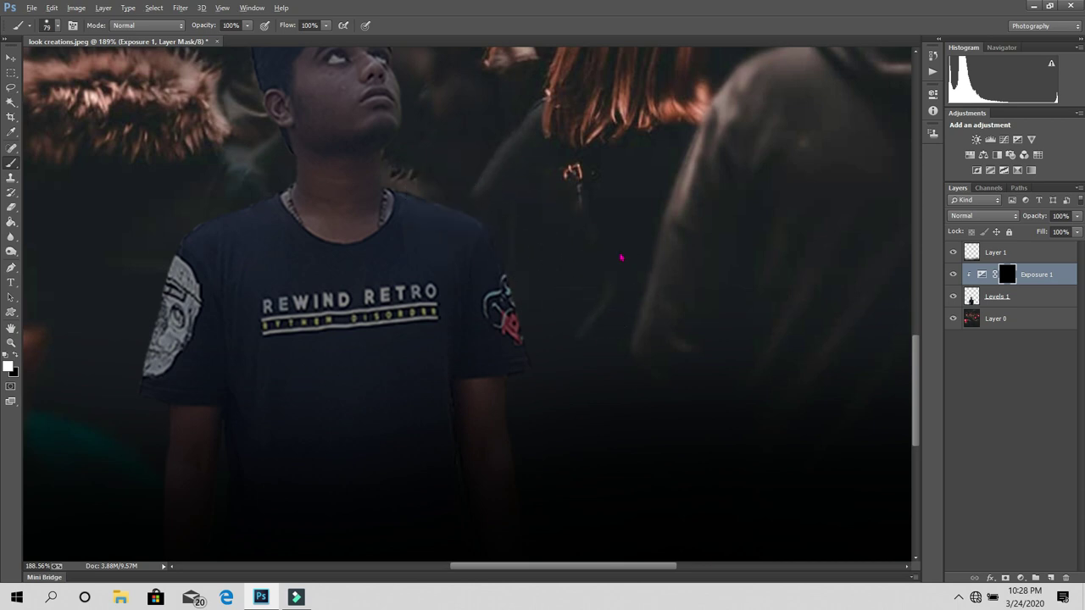
left_click_drag(565, 254, 594, 254)
left_click(544, 291)
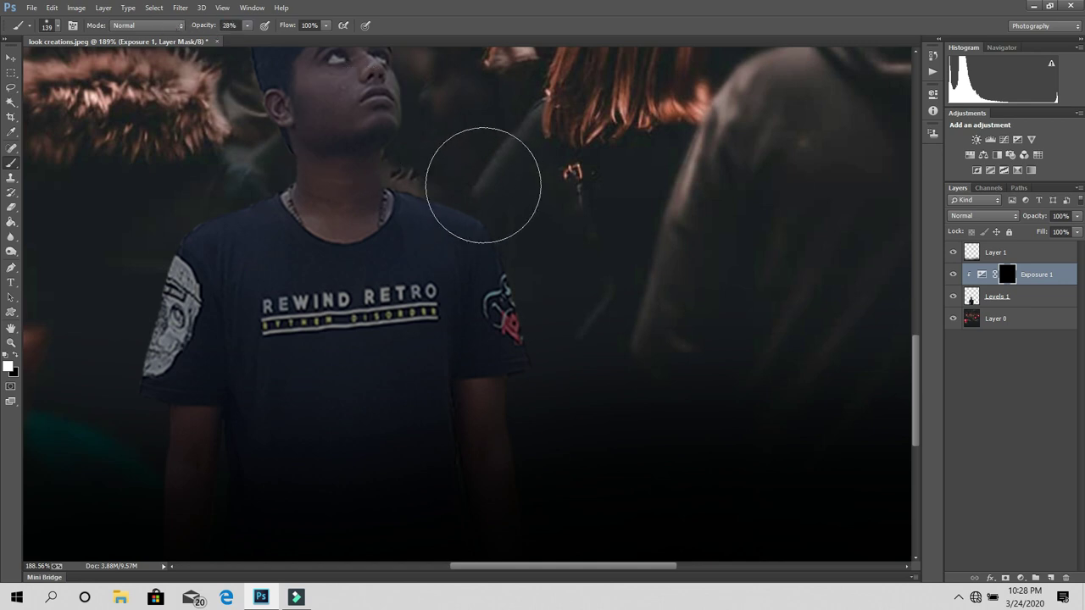
Set a 225 px brush at 9% opacity and dab the mask beside the boy's shoulder
left_click_drag(644, 335, 644, 230)
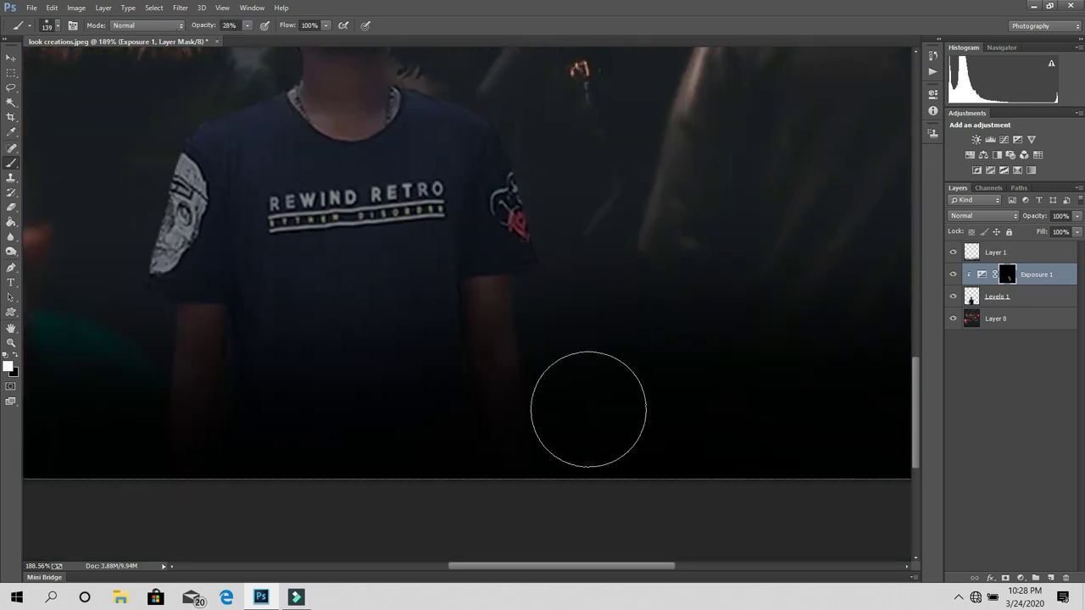
left_click_drag(599, 481, 696, 486)
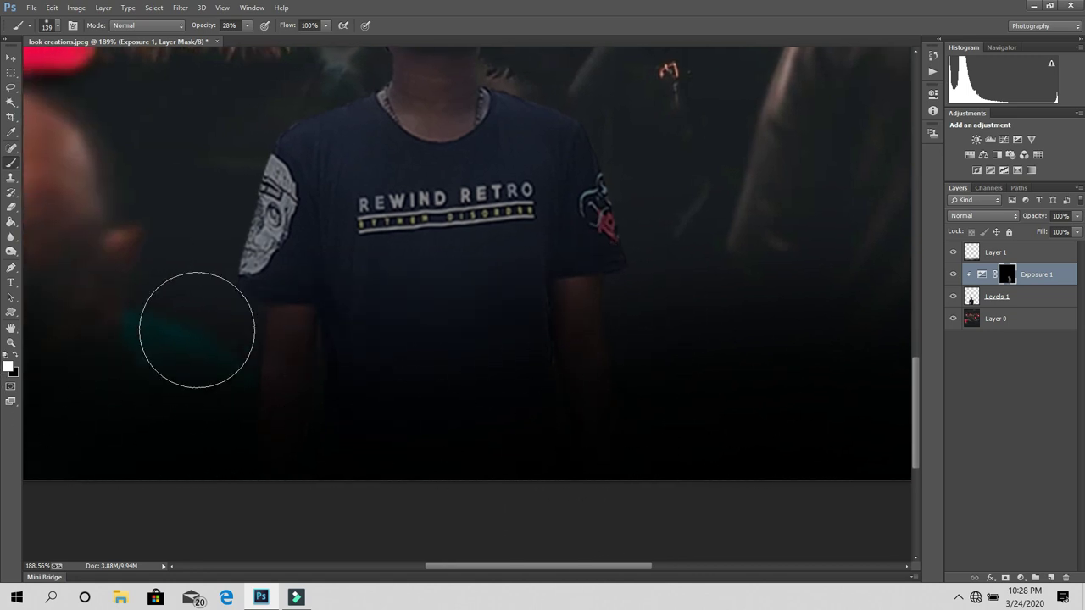
mouse_move(330, 195)
left_mouse_down()
mouse_move(337, 413)
mouse_move(373, 269)
left_mouse_up()
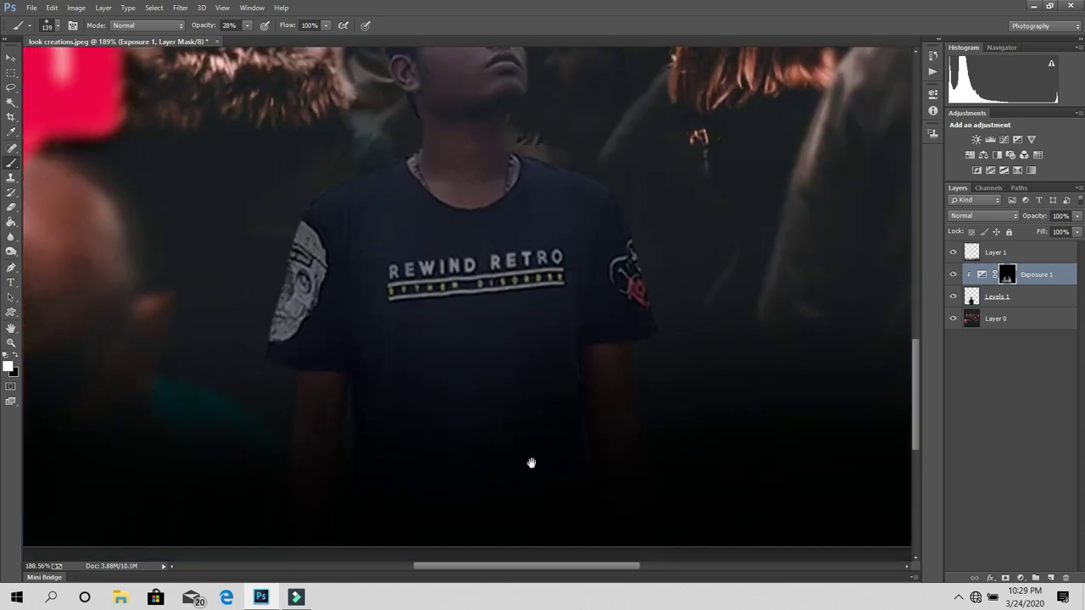
left_click_drag(531, 461, 550, 524)
key("bracketright")
key("bracketright")
key("bracketright")
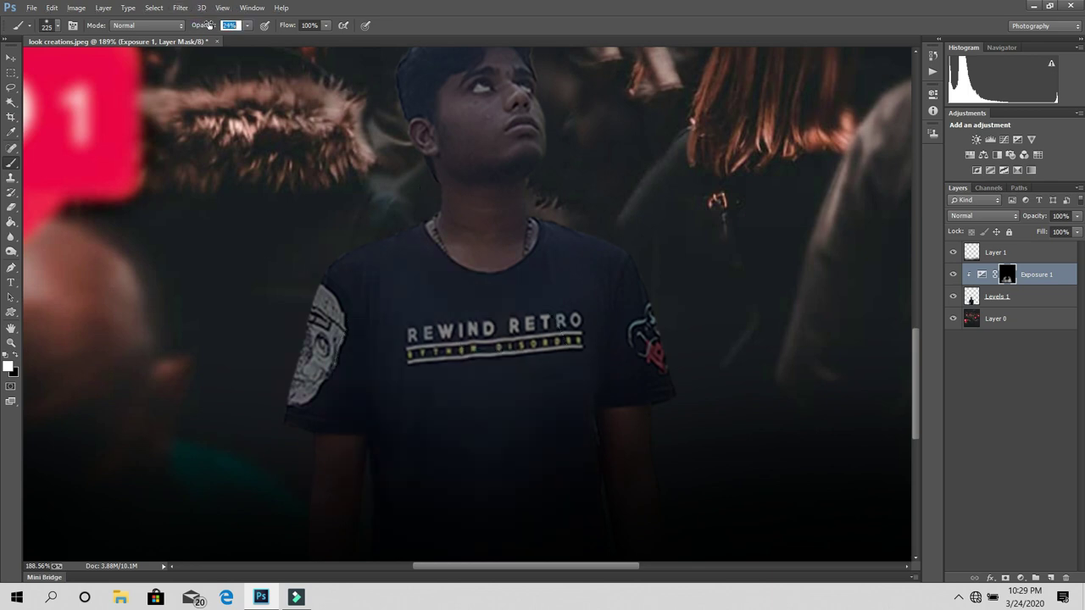
type("9")
left_click_drag(464, 418, 436, 327)
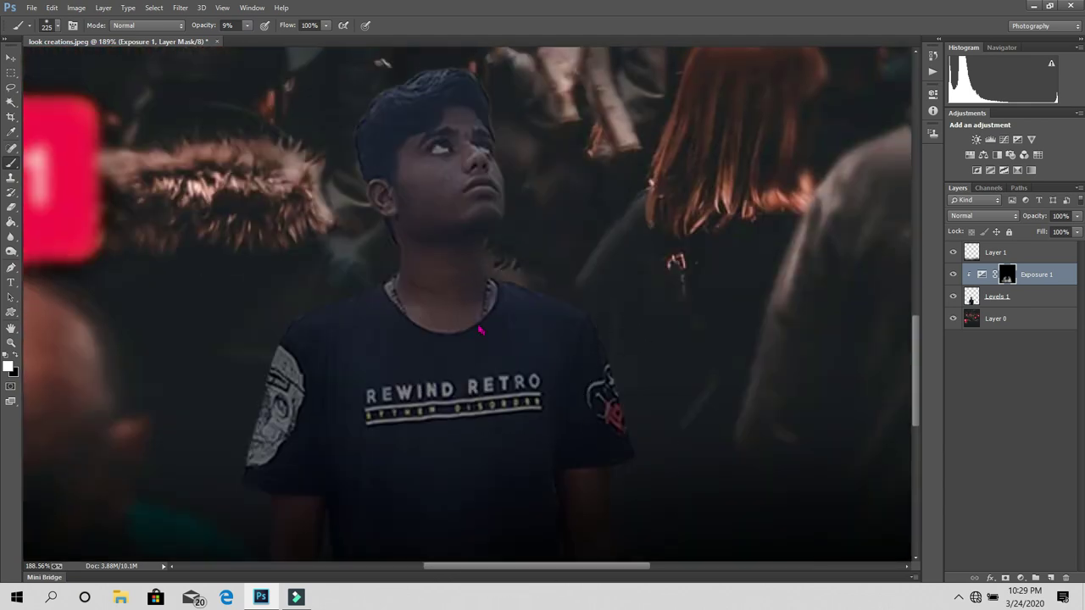
left_click_drag(496, 328, 401, 313)
left_click(634, 355)
Enlarge the brush slightly and reframe the view on the boy's head
left_click_drag(370, 291, 409, 291)
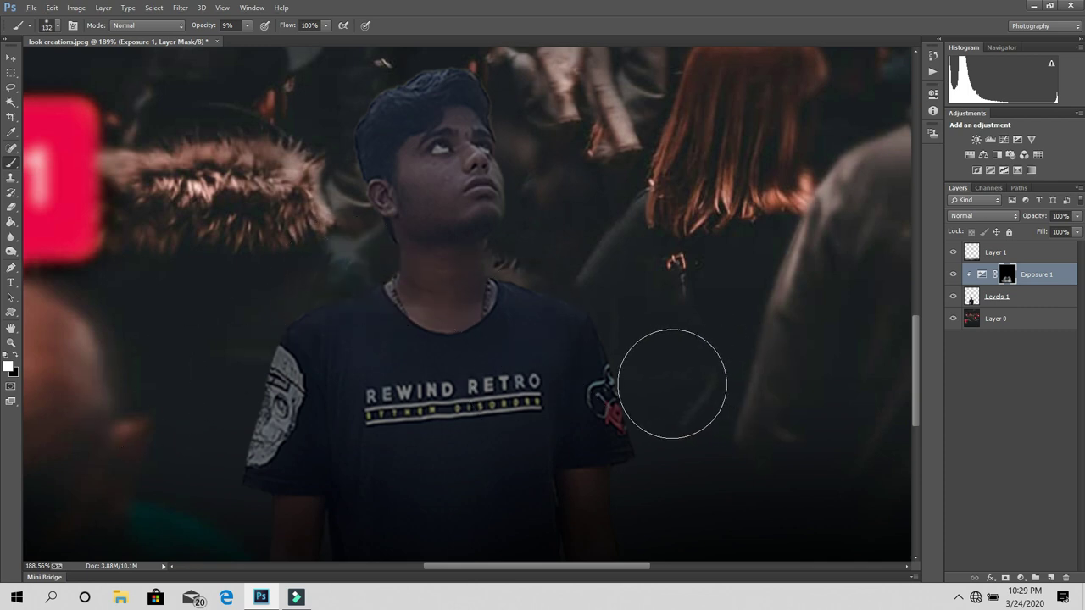
scroll(661, 339, "down", 2)
scroll(585, 407, "down", 2)
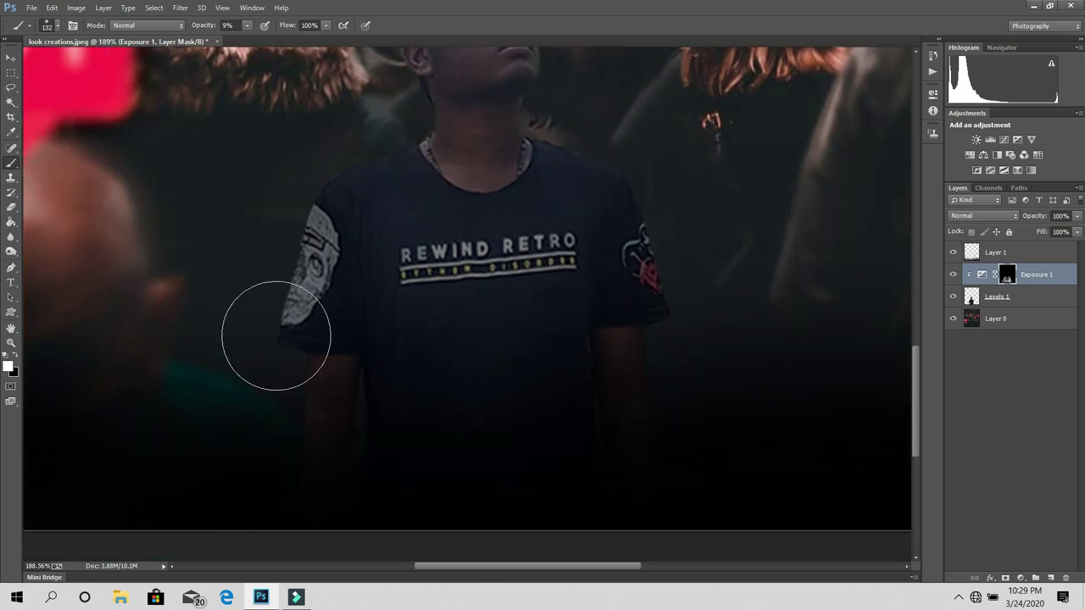
key("z")
mouse_move(581, 371)
left_mouse_down()
mouse_move(521, 441)
mouse_move(528, 359)
left_mouse_up()
left_click_drag(388, 283, 445, 315)
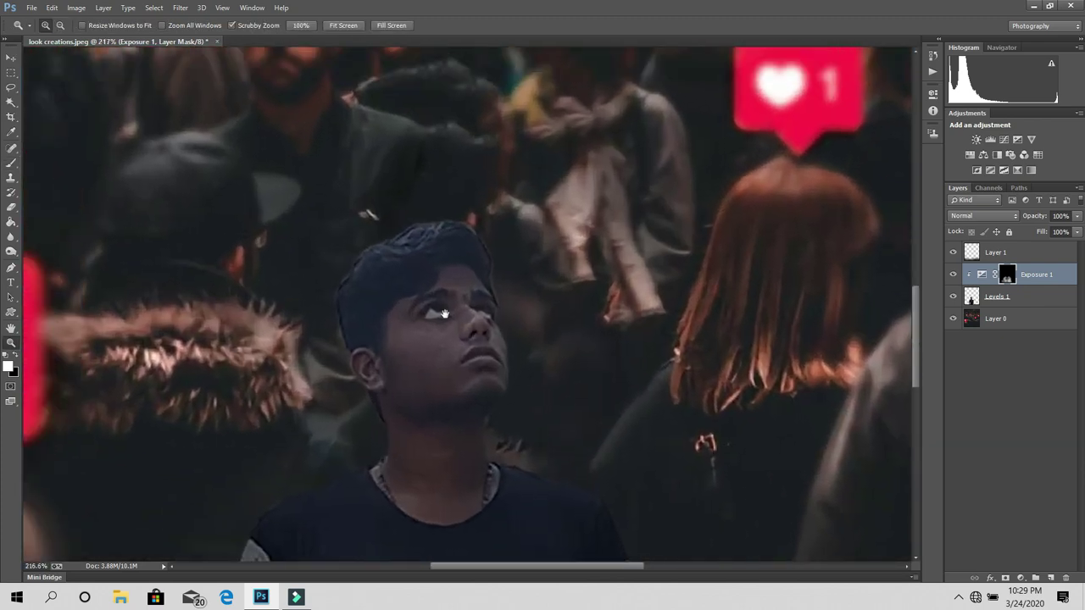
key("b")
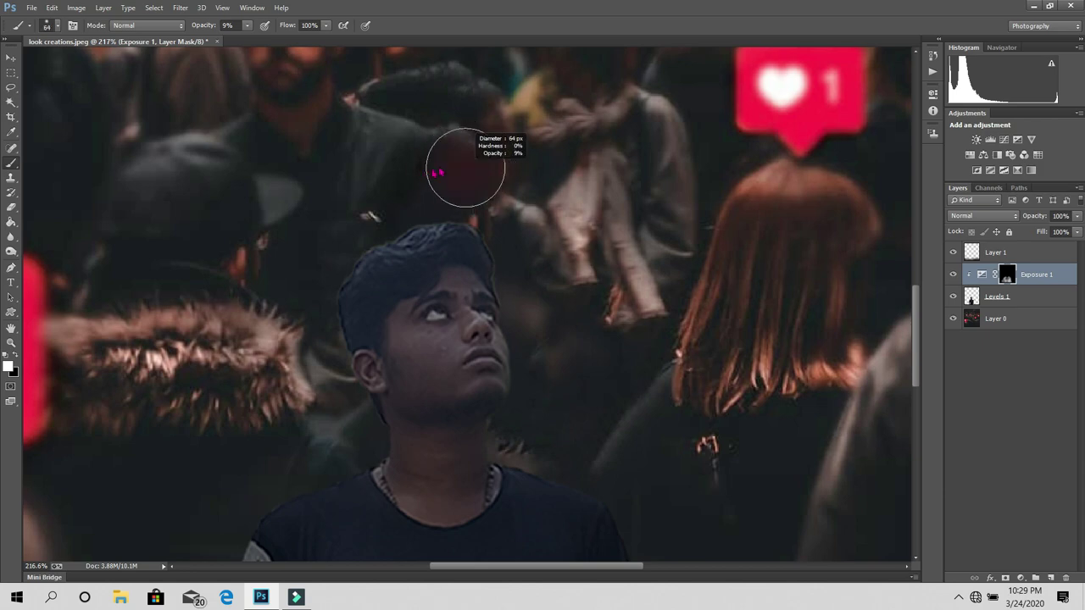
left_click_drag(466, 168, 487, 168)
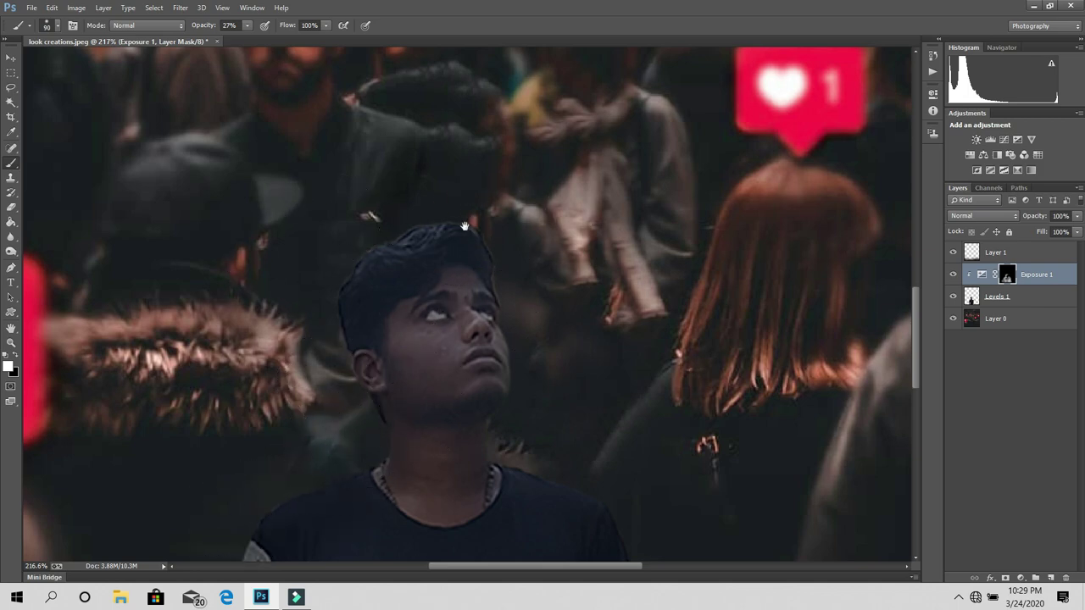
Softly paint the mask left of the boy's ear and neck, then zoom out to the crowd
left_click_drag(465, 227, 502, 129)
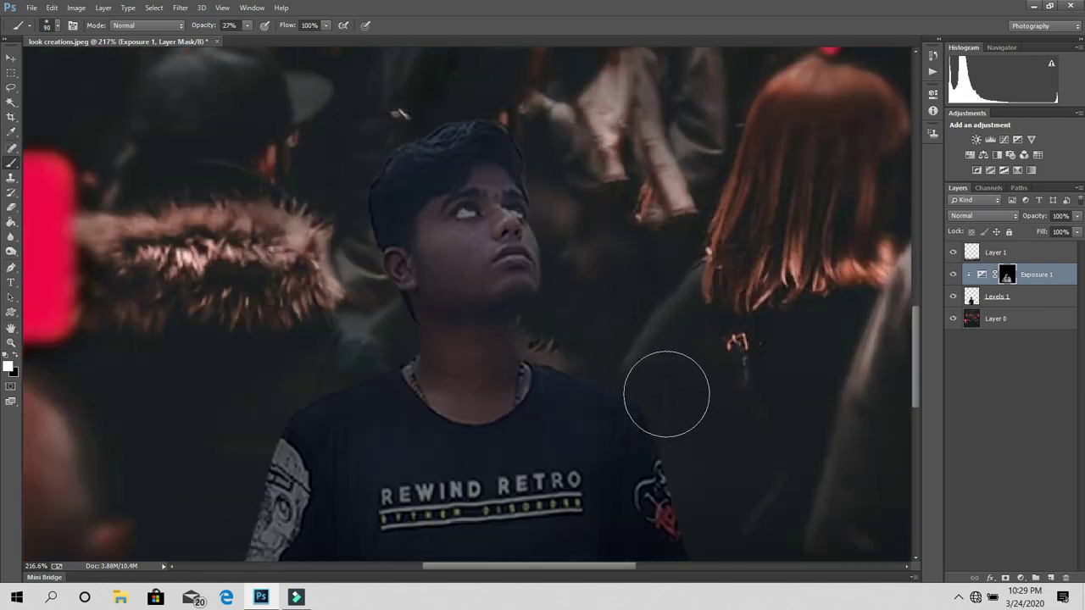
left_click_drag(666, 394, 618, 261)
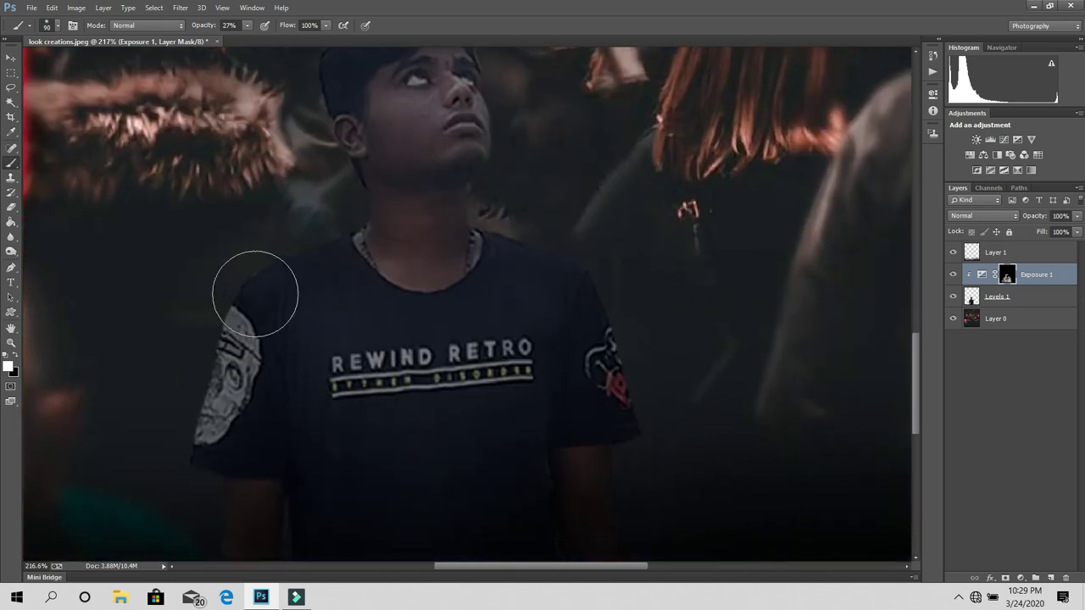
left_click_drag(326, 398, 356, 269)
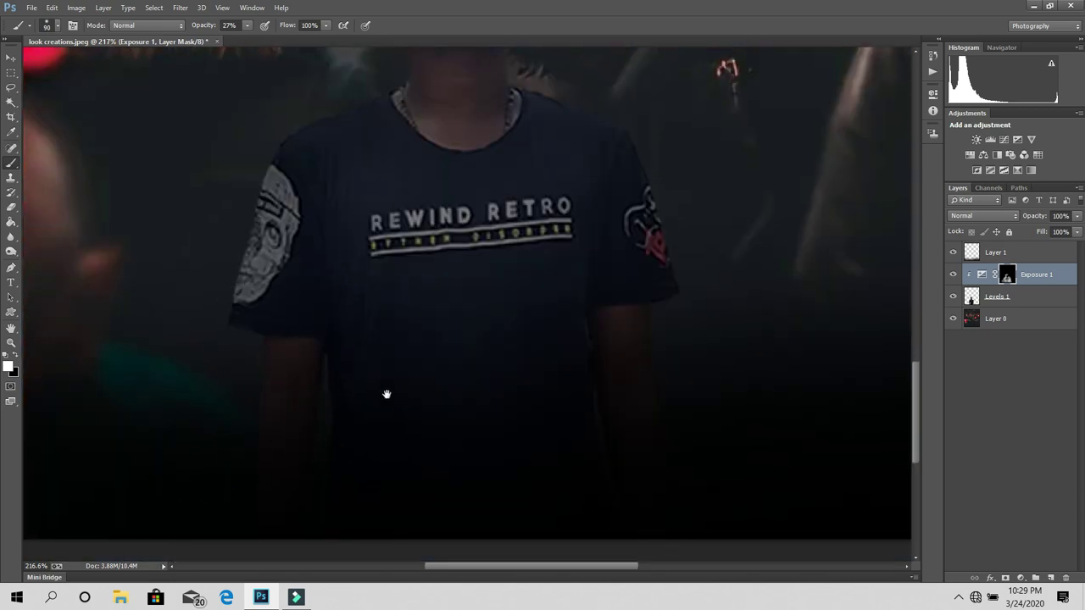
left_click_drag(386, 394, 356, 266)
scroll(523, 280, "up", 5)
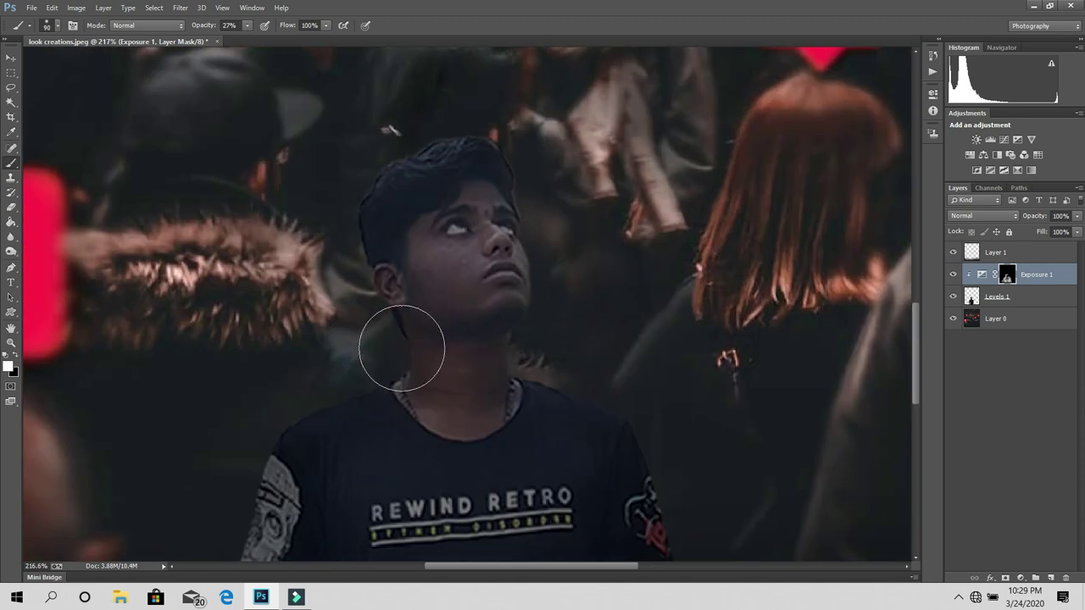
left_click_drag(376, 271, 350, 258)
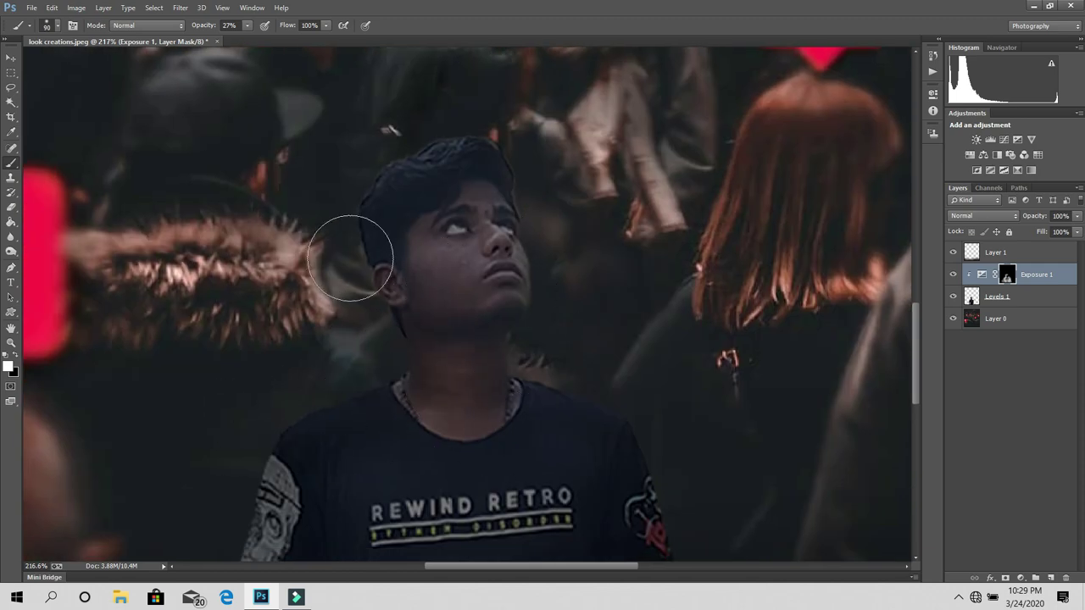
key("z")
mouse_move(553, 229)
left_mouse_down()
mouse_move(493, 223)
mouse_move(558, 262)
left_mouse_up()
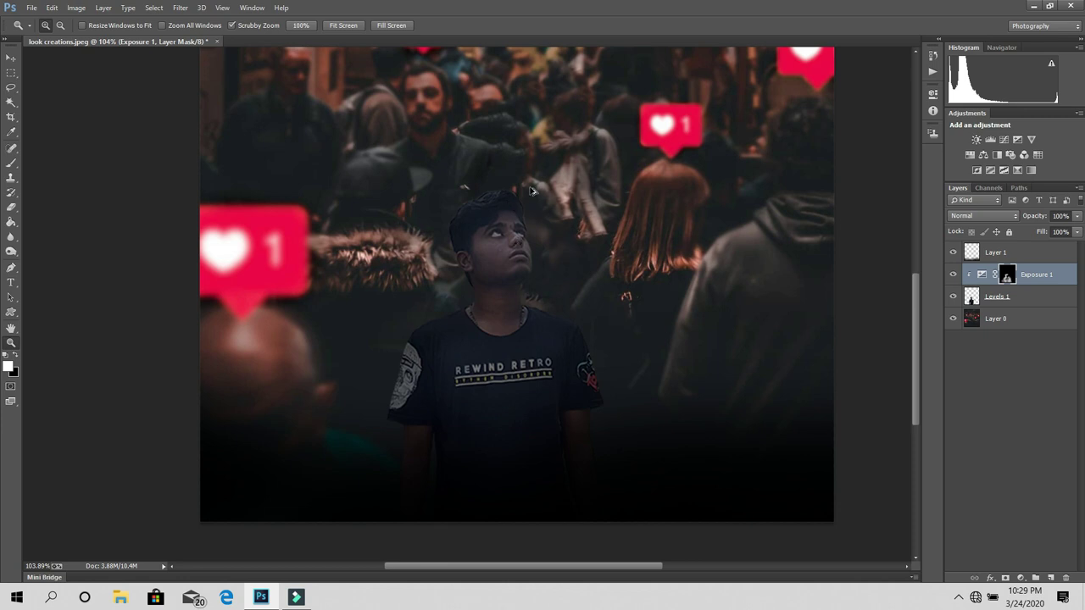
Toggle Exposure 1 to compare the result, then merge Levels 1 into Exposure 1
left_click_drag(529, 187, 516, 180)
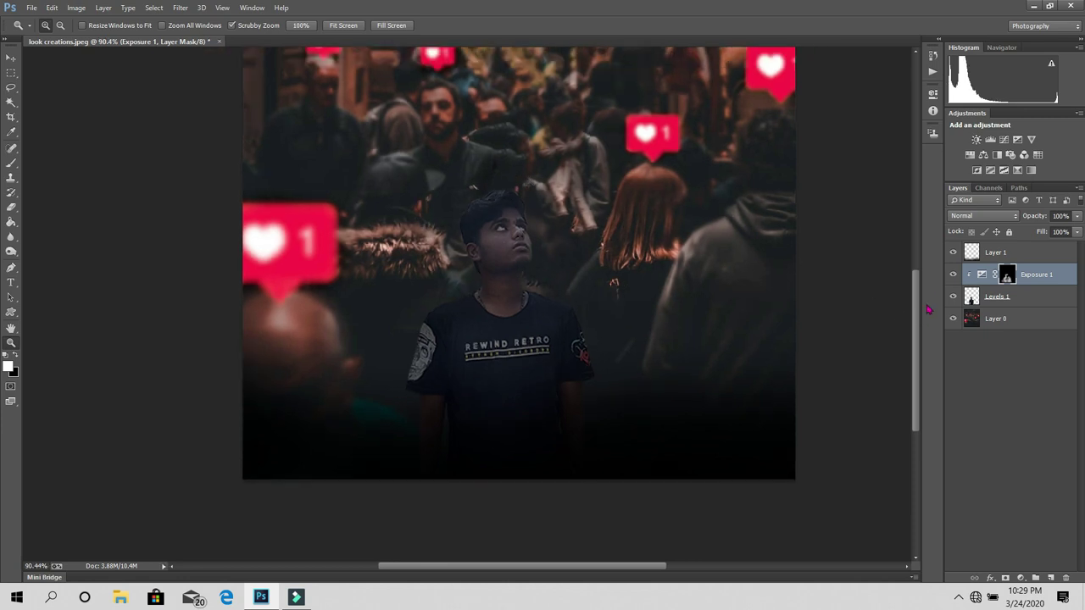
left_click(955, 276)
left_click(955, 276)
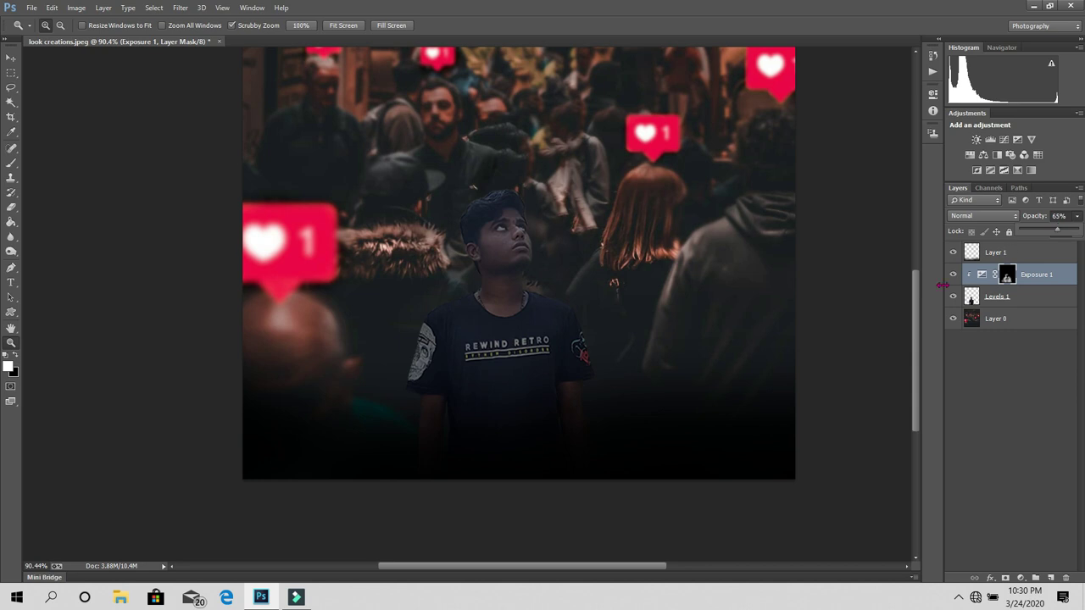
right_click(1010, 303)
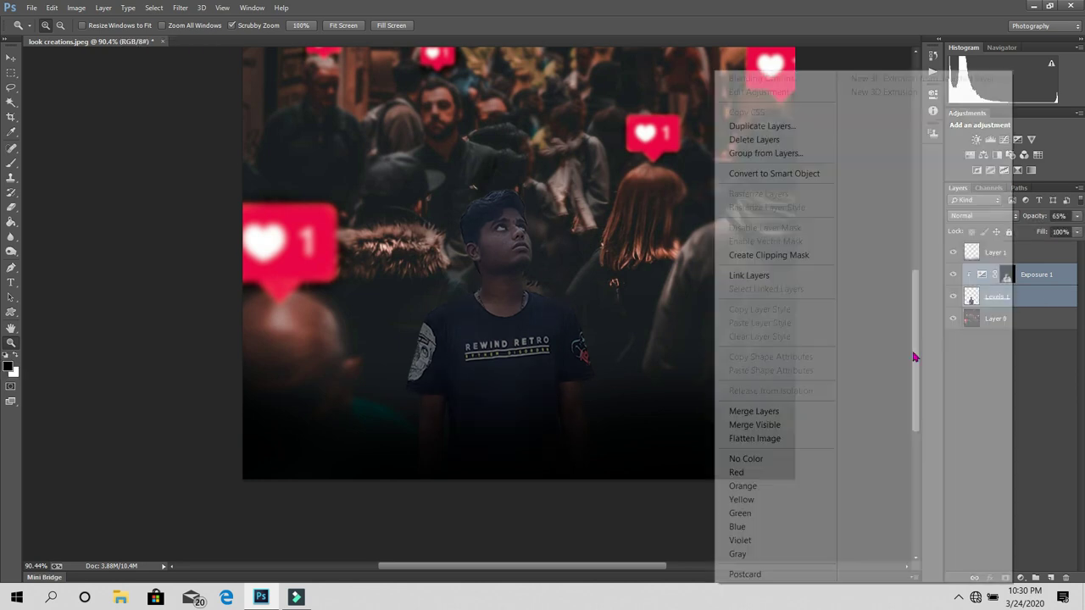
left_click(767, 412)
Zoom the image to fill the window and bring up the adjustment-type list
scroll(561, 323, "down", 2)
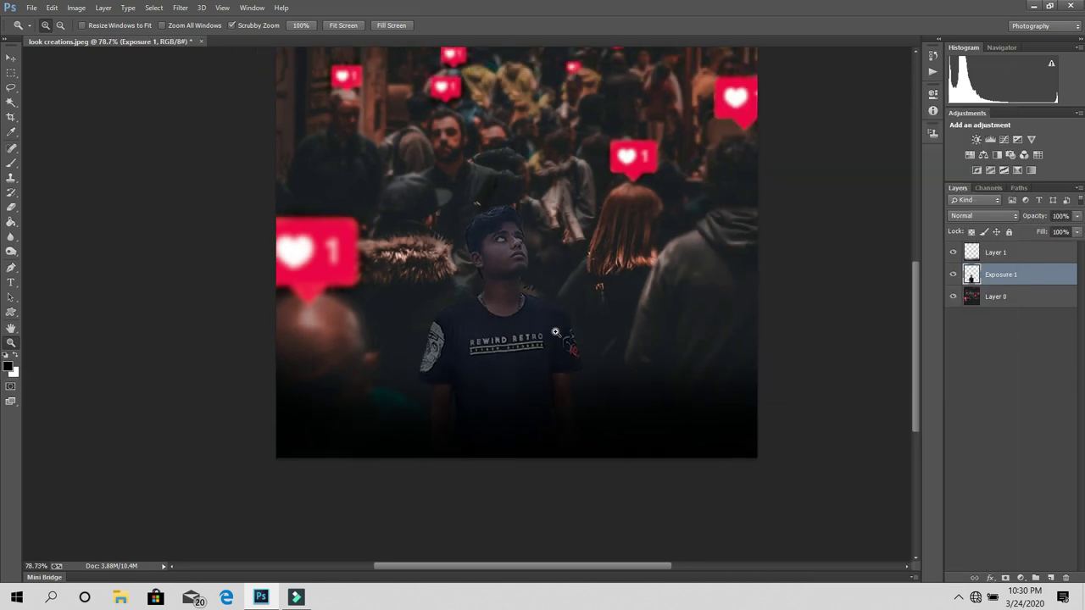
scroll(508, 339, "up", 1)
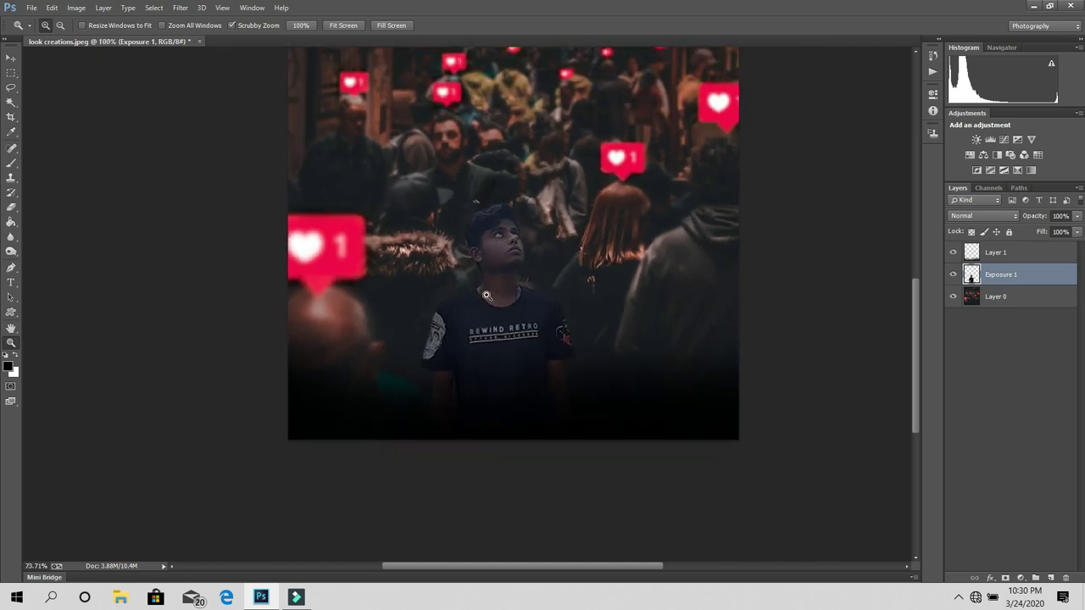
scroll(509, 339, "down", 2)
scroll(518, 357, "down", 3)
left_click_drag(518, 357, 544, 356)
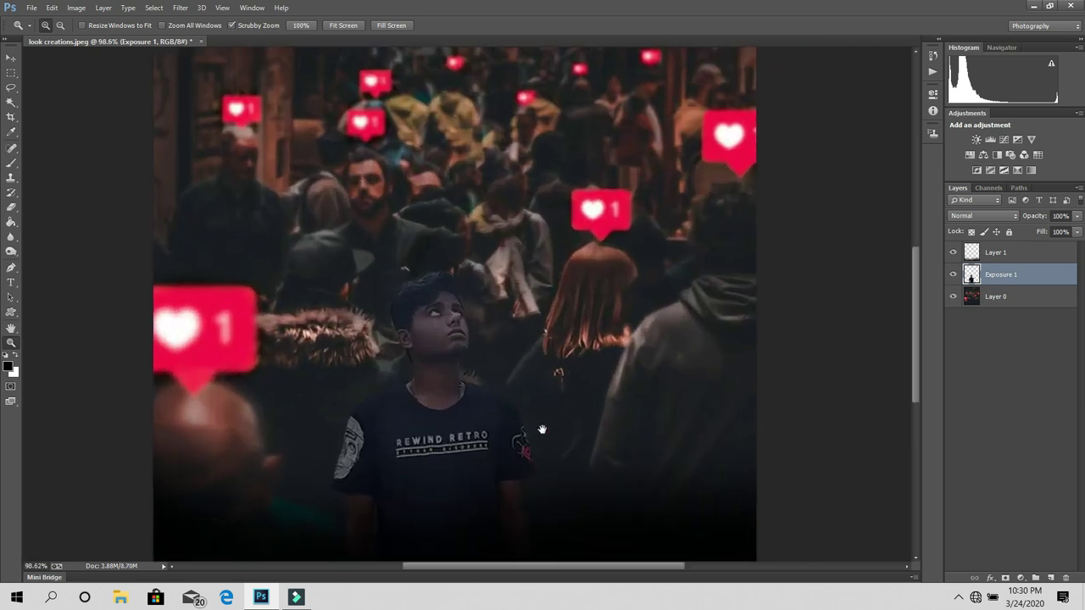
left_click_drag(451, 397, 917, 461)
left_click(1020, 577)
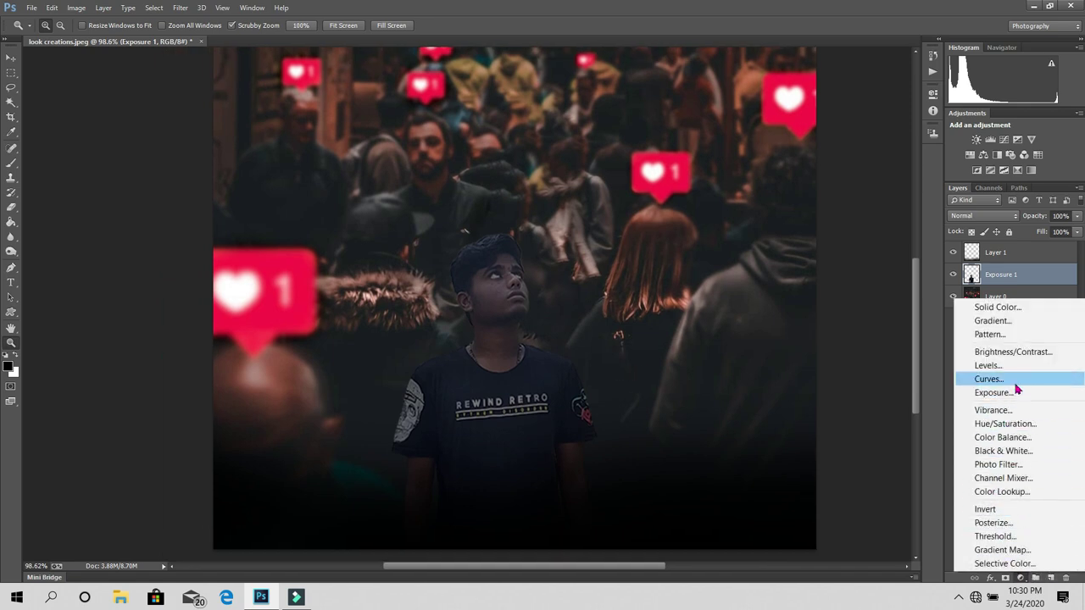
left_click(1017, 451)
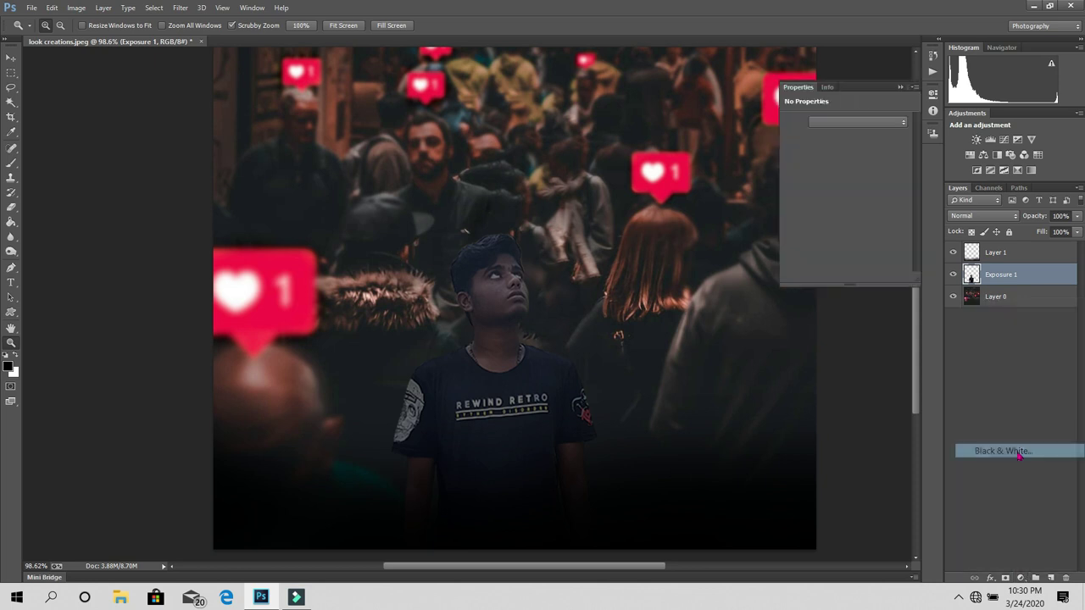
left_click(11, 342)
left_click_drag(323, 414, 292, 415)
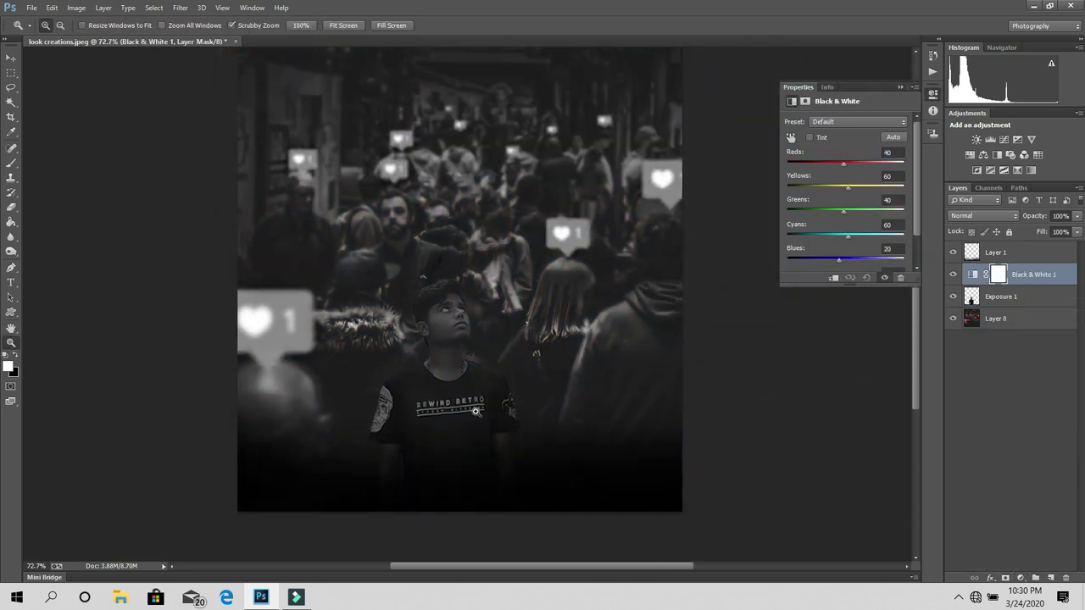
left_click_drag(488, 375, 499, 378)
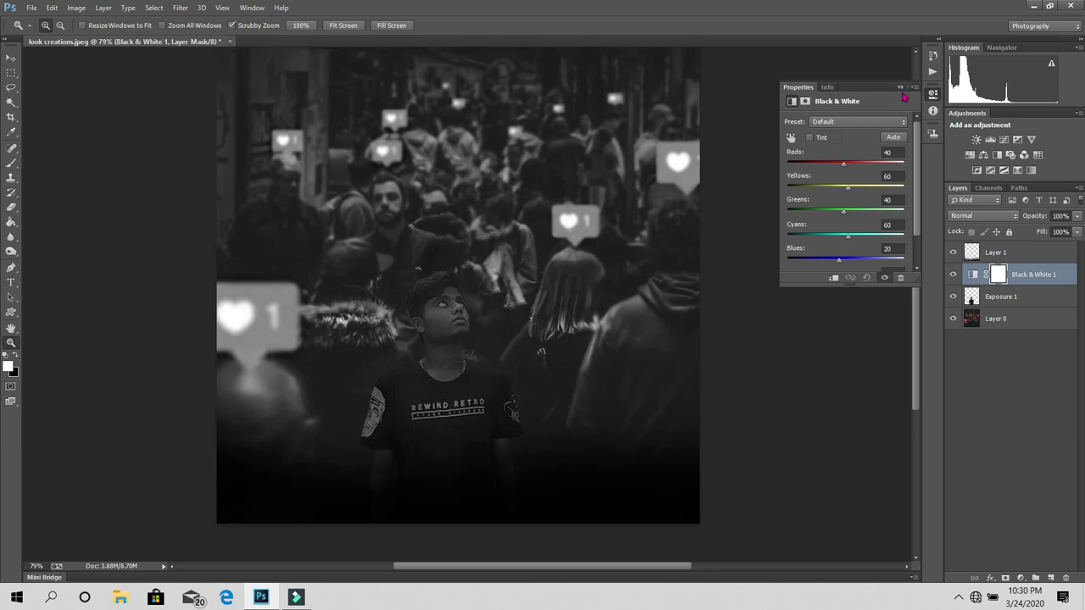
left_click(900, 86)
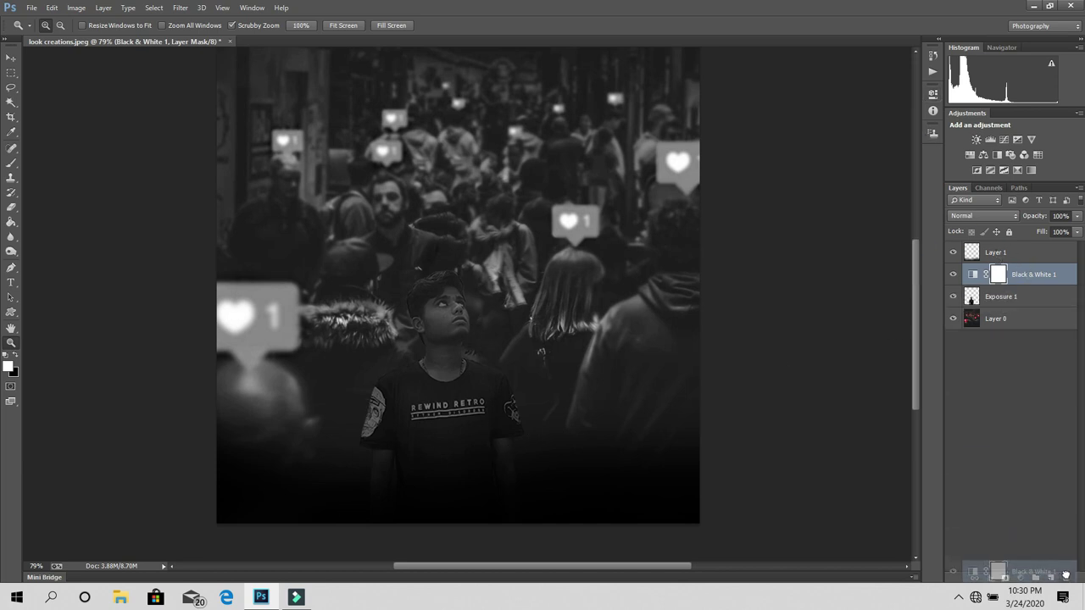
left_click_drag(1028, 275, 1066, 577)
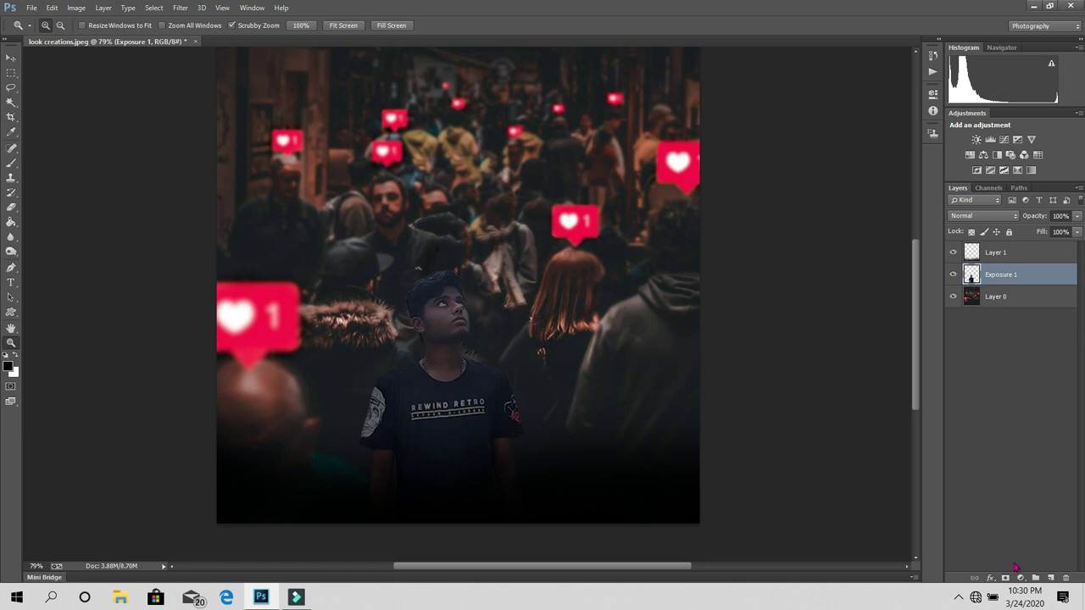
Add a Curves adjustment and choose Find Dark & Light Colors in its Auto Options
left_click(1017, 578)
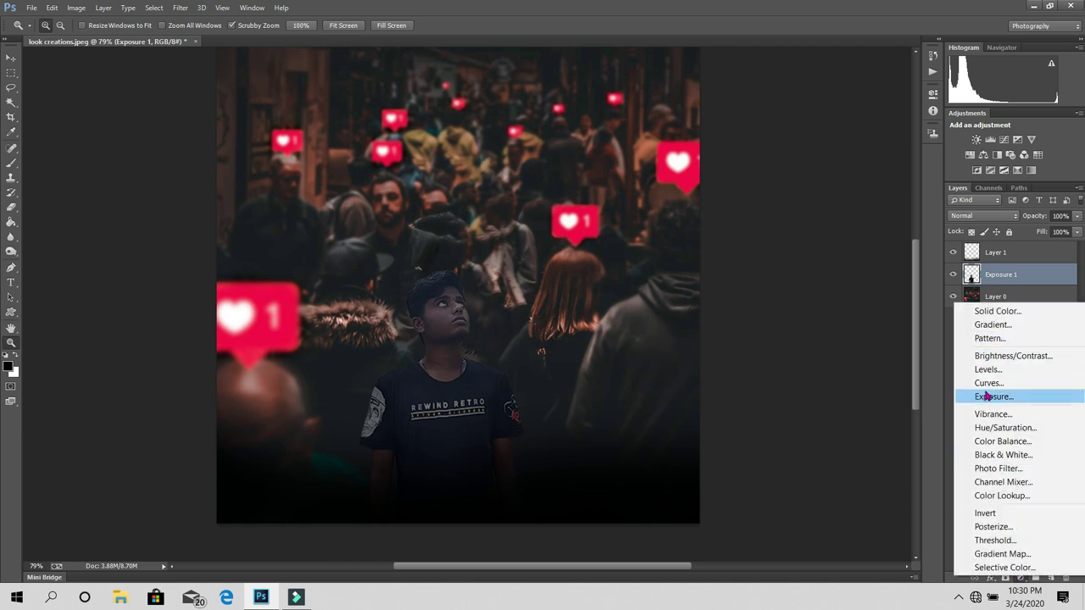
left_click(988, 383)
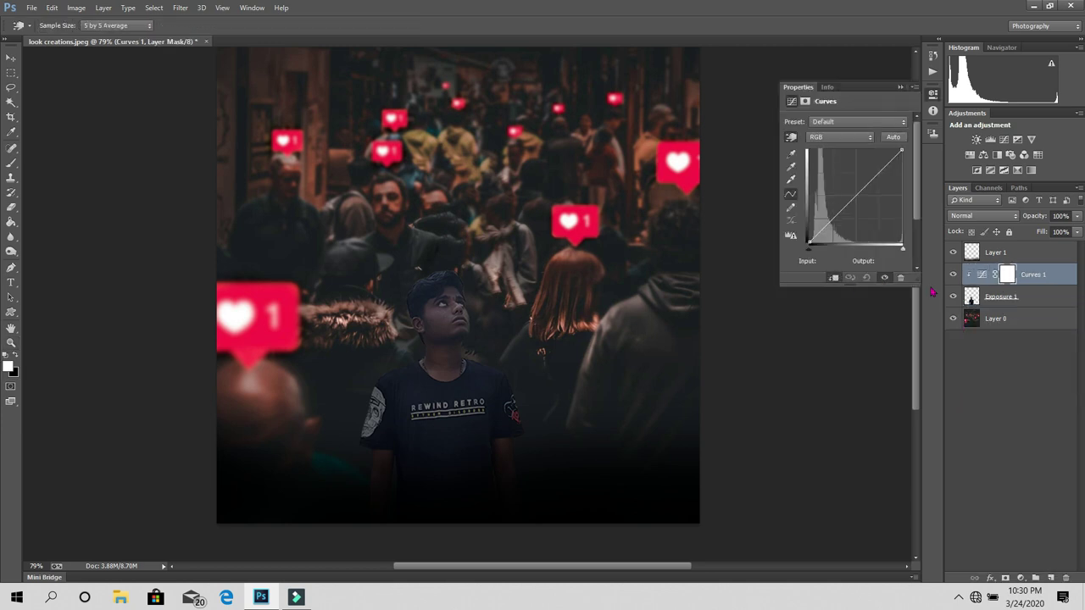
left_click(980, 277)
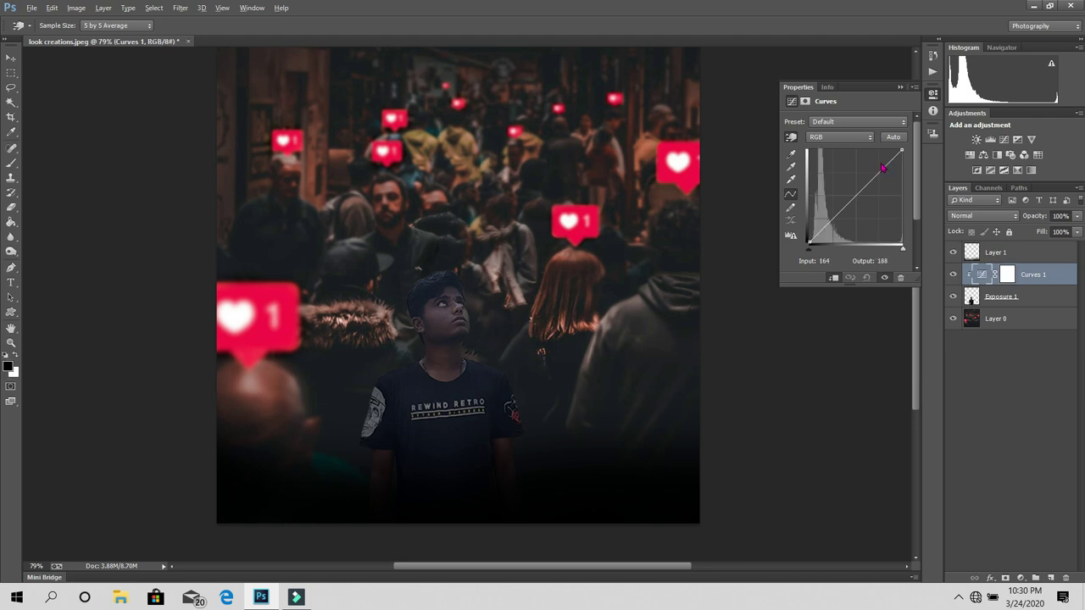
left_click(893, 138, "alt")
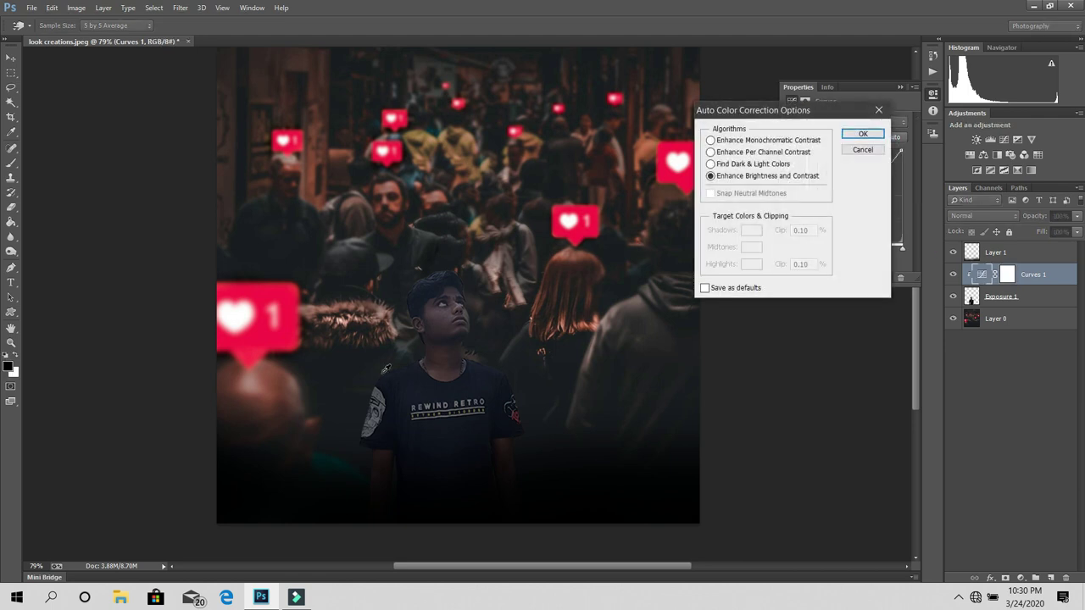
left_click(710, 164)
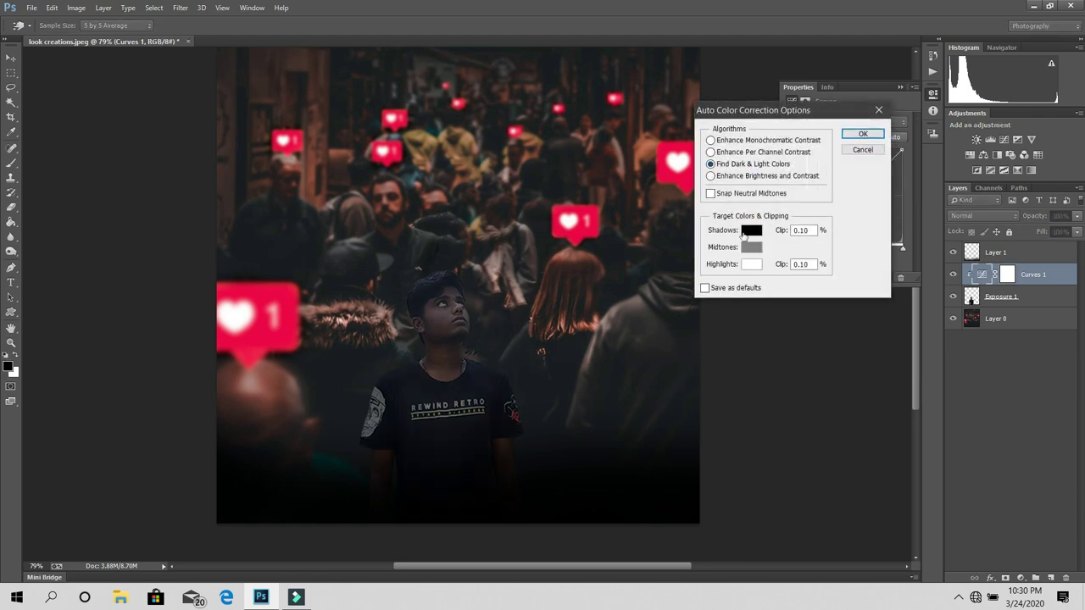
Set the shadow target to a near-black sampled from the image's dark bottom
left_click(751, 230)
left_click(283, 483)
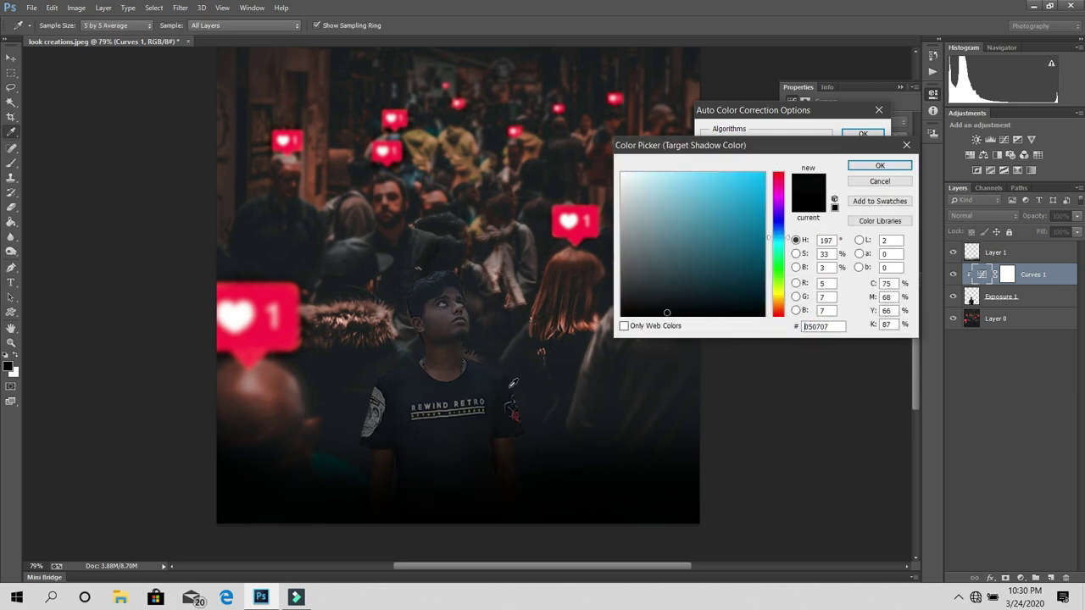
left_click(538, 363)
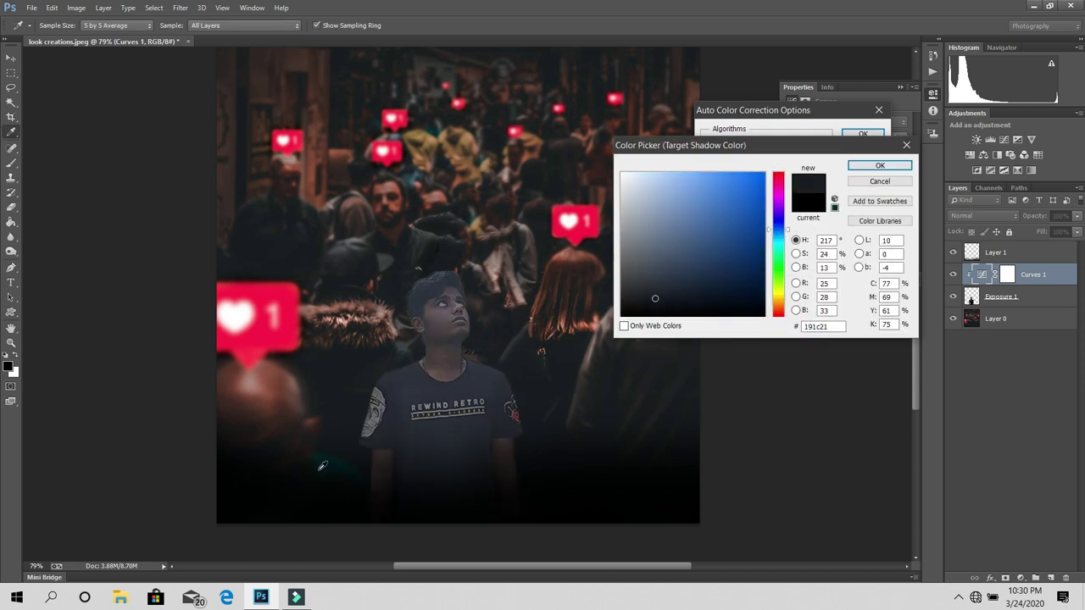
mouse_move(322, 466)
left_mouse_down()
mouse_move(294, 509)
mouse_move(273, 504)
mouse_move(274, 484)
mouse_move(314, 504)
mouse_move(345, 488)
mouse_move(337, 503)
mouse_move(316, 508)
mouse_move(304, 496)
mouse_move(302, 514)
mouse_move(278, 457)
mouse_move(242, 493)
left_mouse_up()
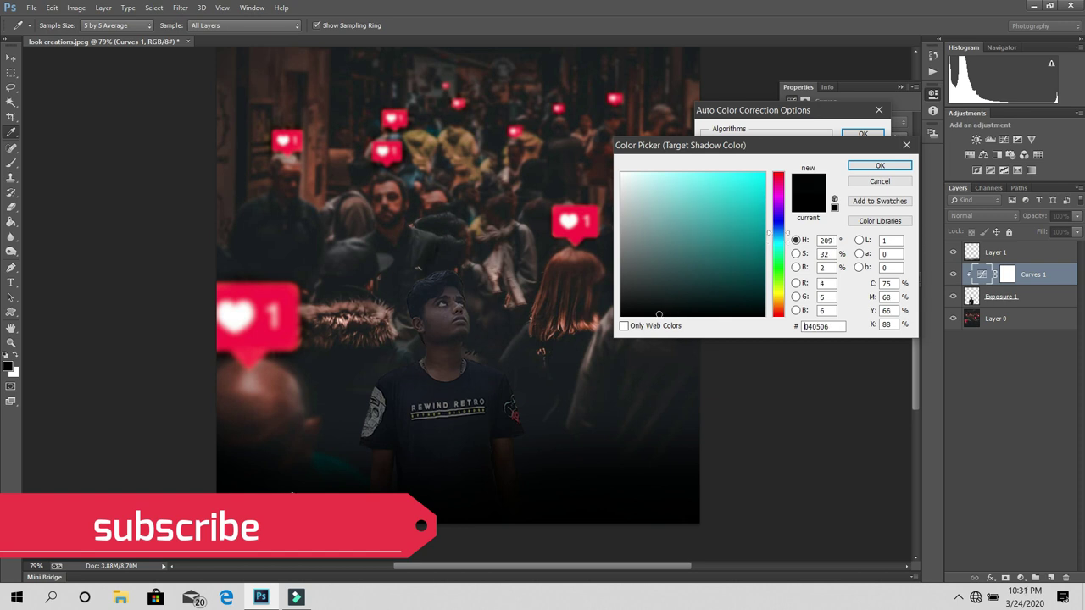
left_click_drag(292, 494, 310, 507)
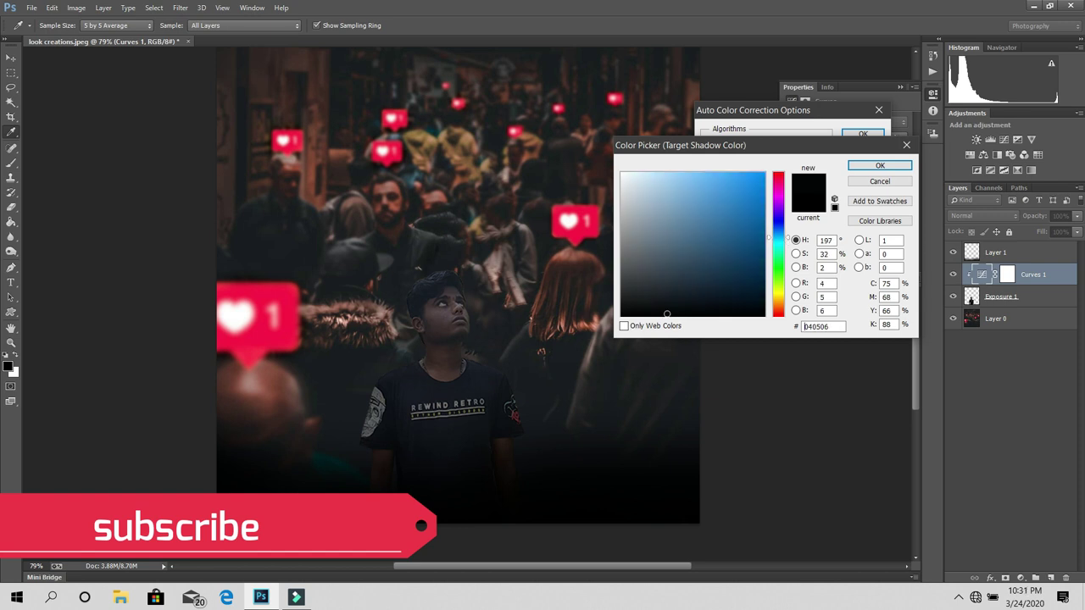
left_click(311, 507)
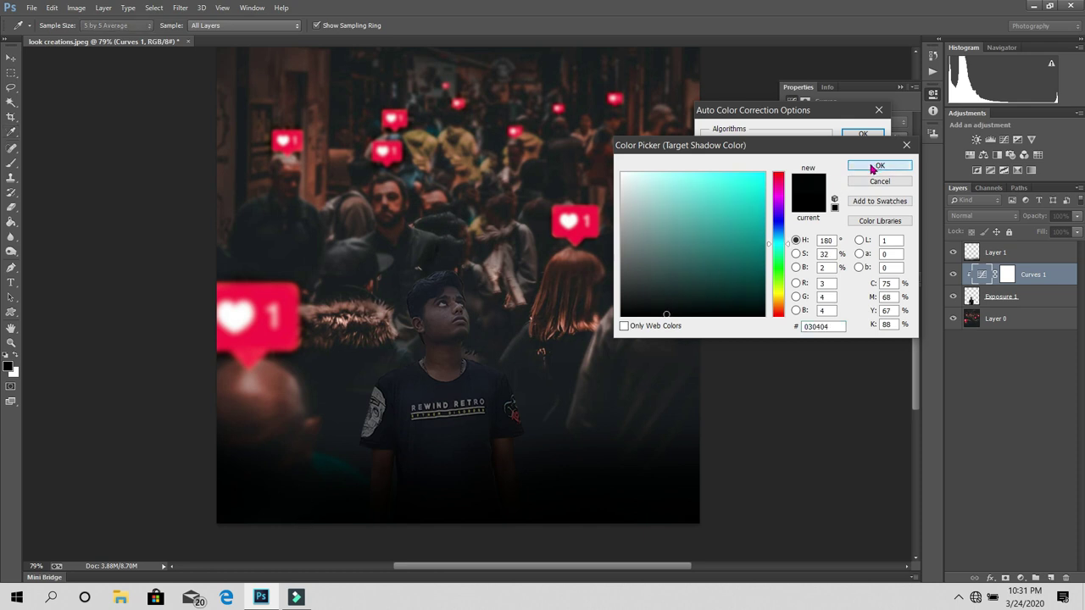
left_click(879, 165)
Set the highlight target to near-white from the heart icon and accept without saving defaults
left_click(755, 273)
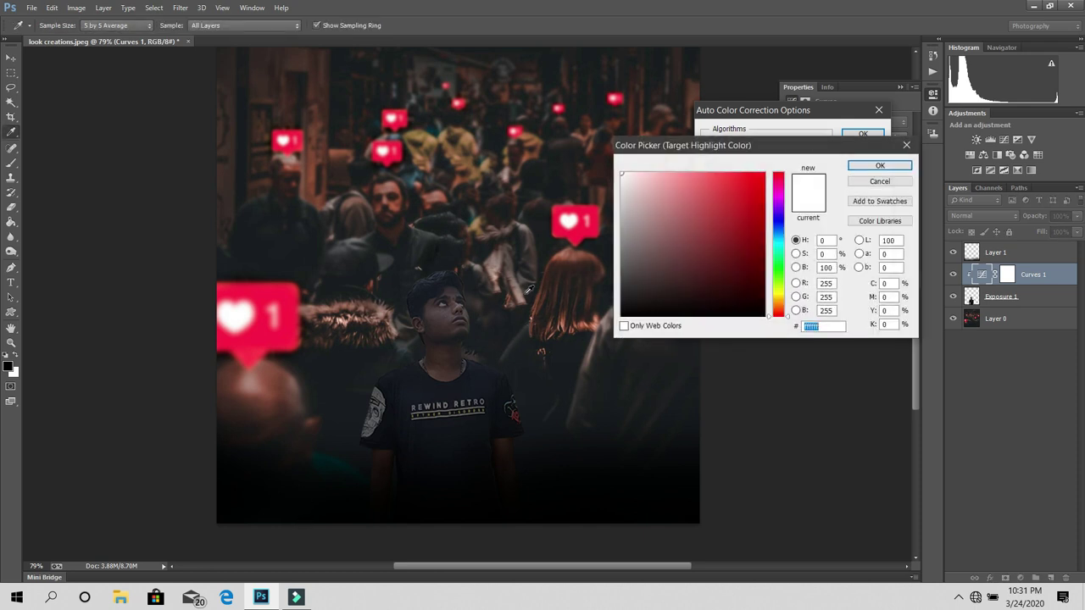
left_click(576, 220)
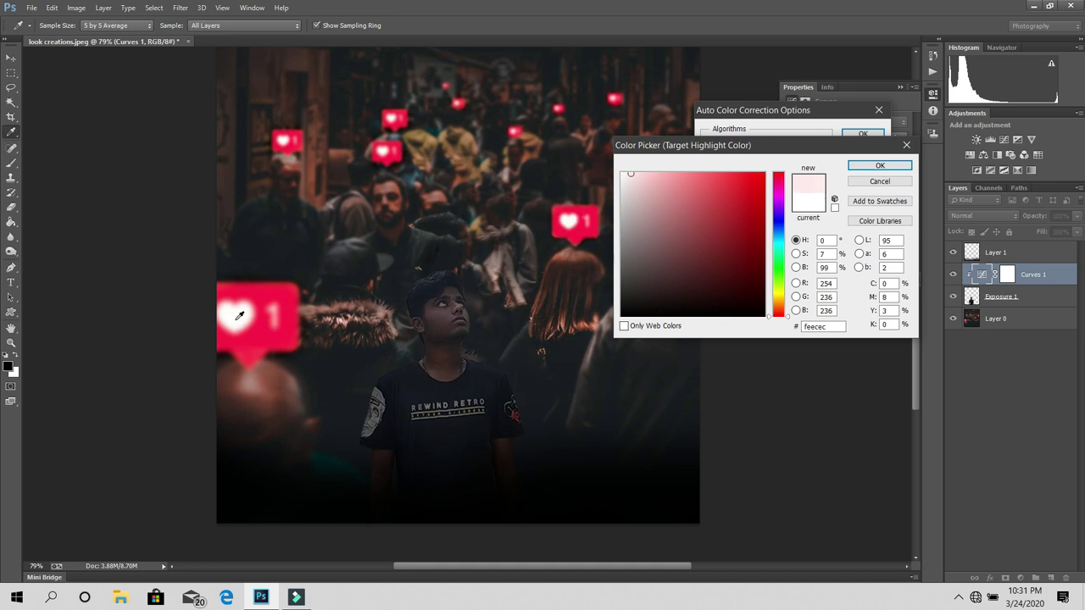
left_click_drag(566, 359, 582, 251)
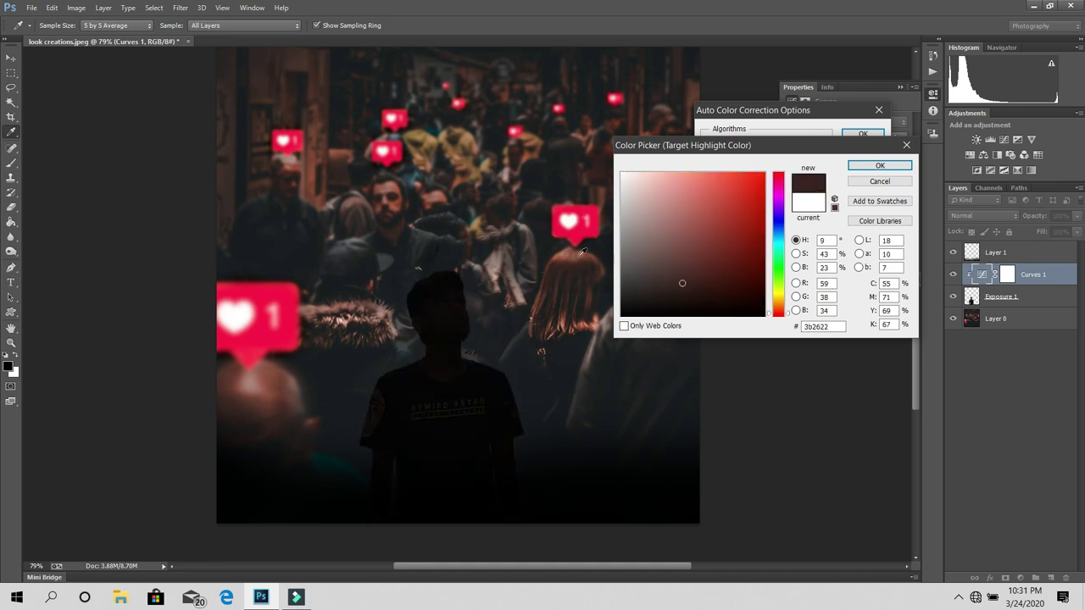
left_click(575, 219)
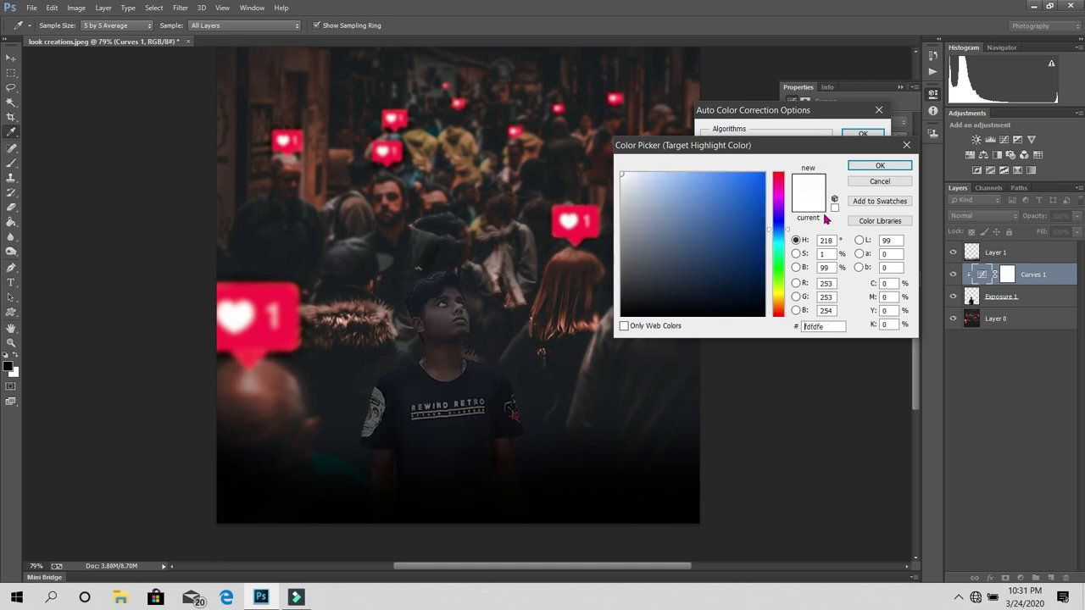
left_click(879, 165)
left_click(863, 134)
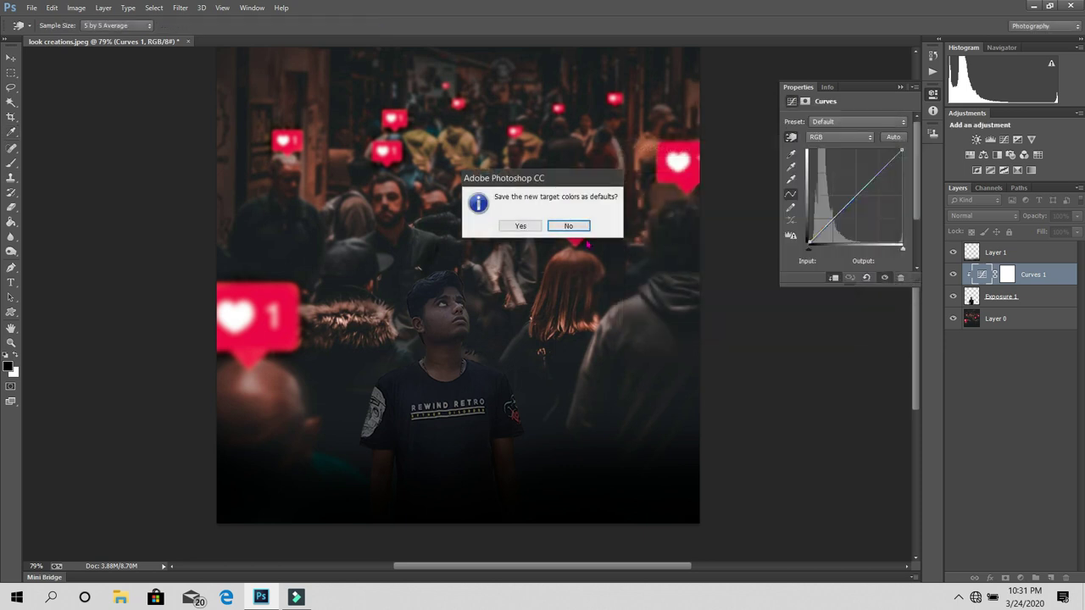
left_click(576, 225)
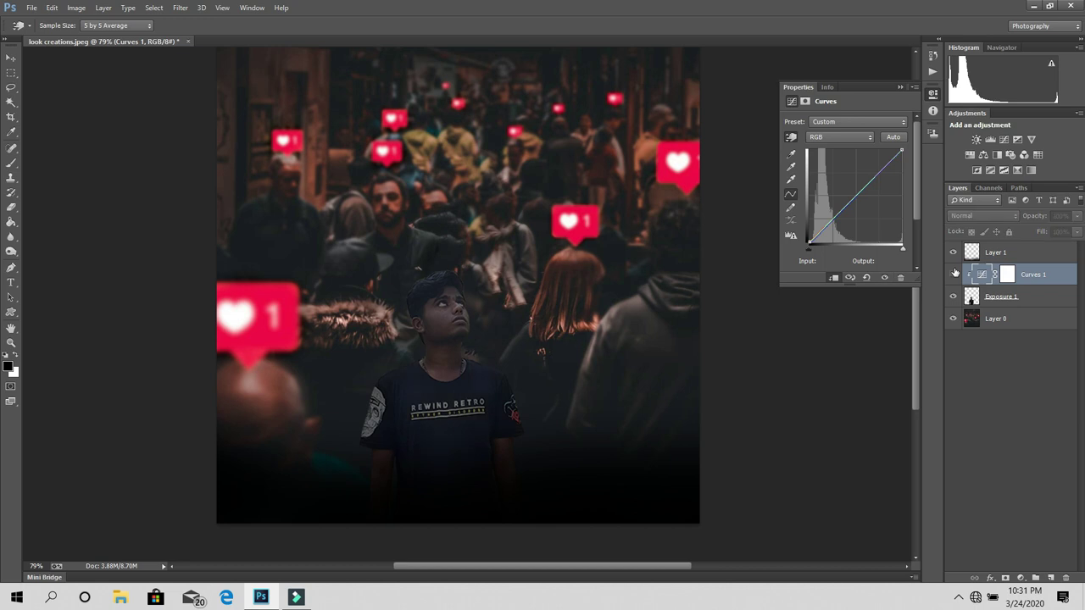
Merge Exposure 1 and Curves 1 into one layer and zoom in on the boy's head
left_click(1038, 302, "shift")
right_click(1037, 302)
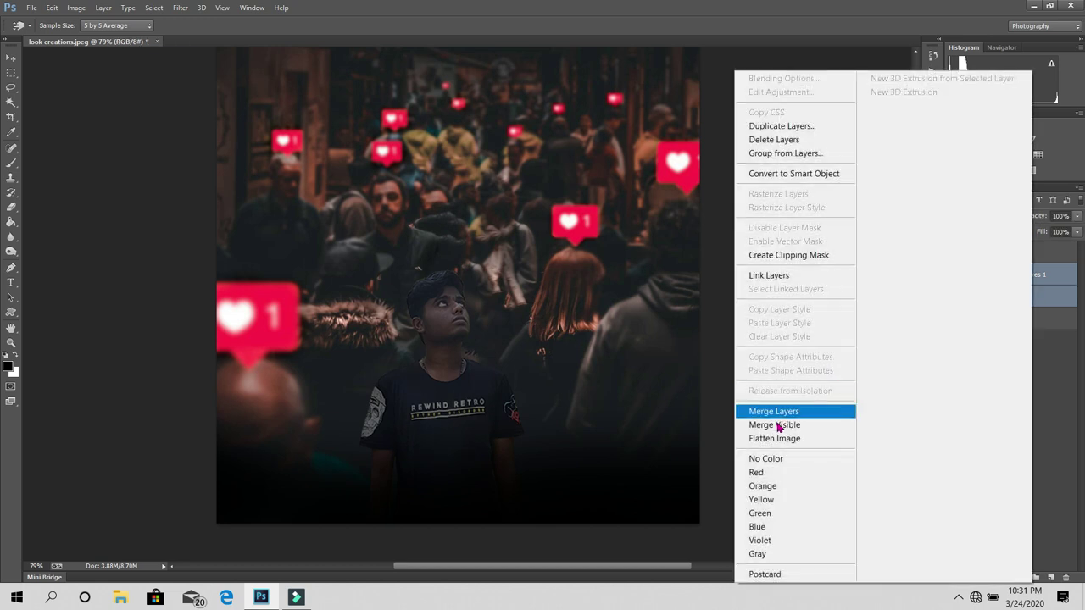
left_click(798, 411)
left_click(900, 88)
key("z")
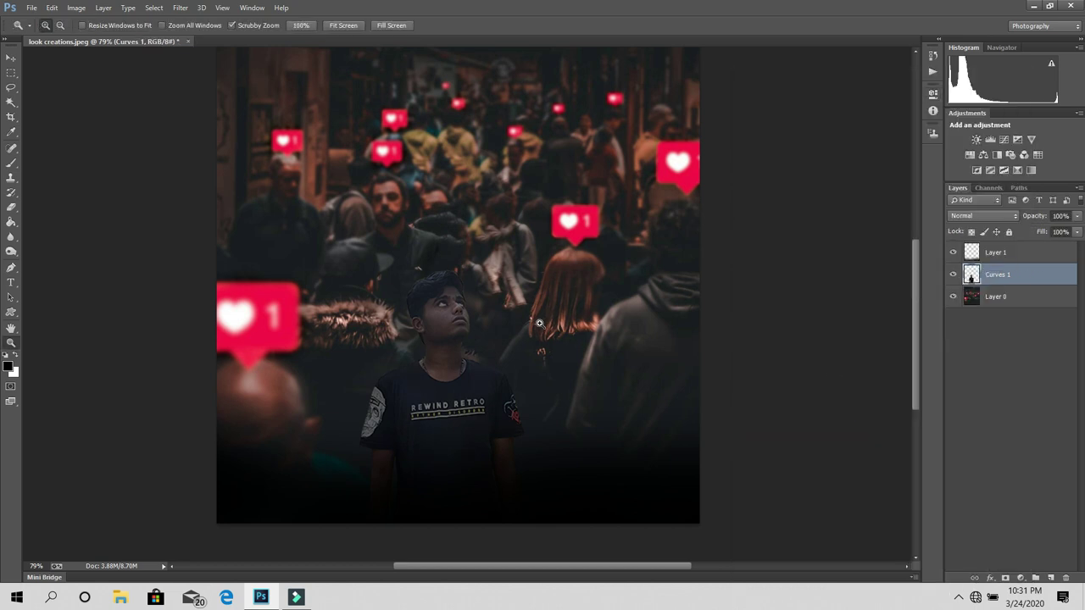
key("ctrl+0")
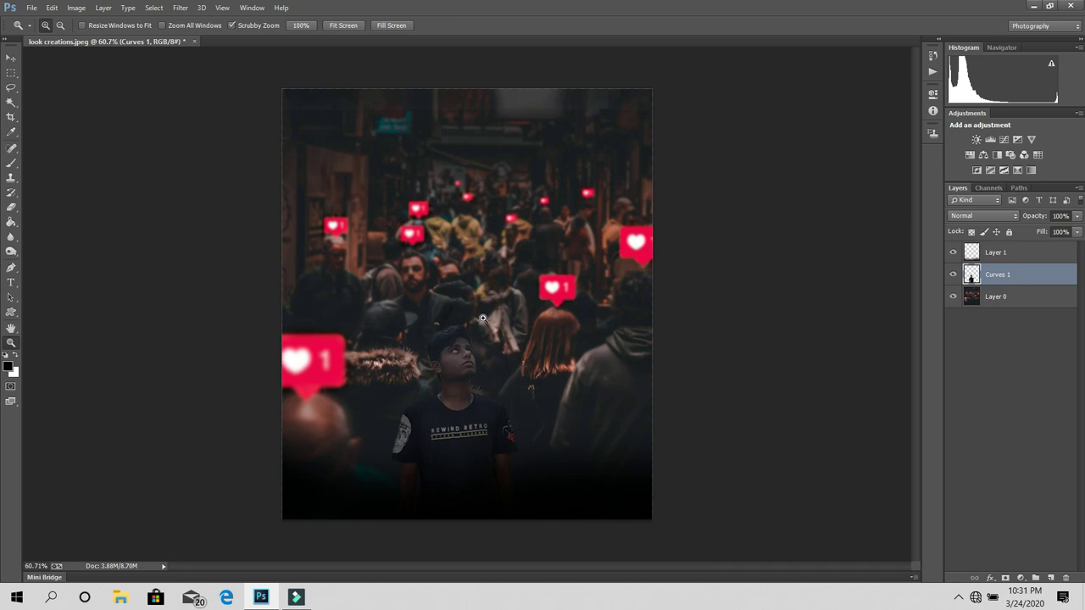
left_click_drag(443, 347, 454, 410)
Start a Tilt-Shift blur and centre its sharp band around the boy's head
left_click_drag(519, 386, 437, 265)
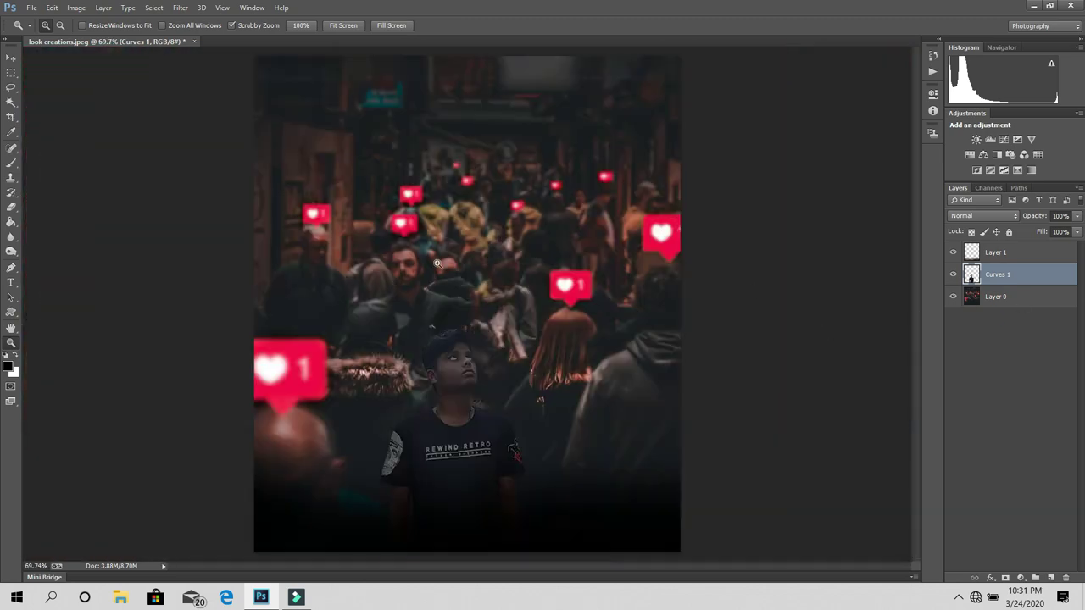
left_click(180, 7)
mouse_move(254, 165)
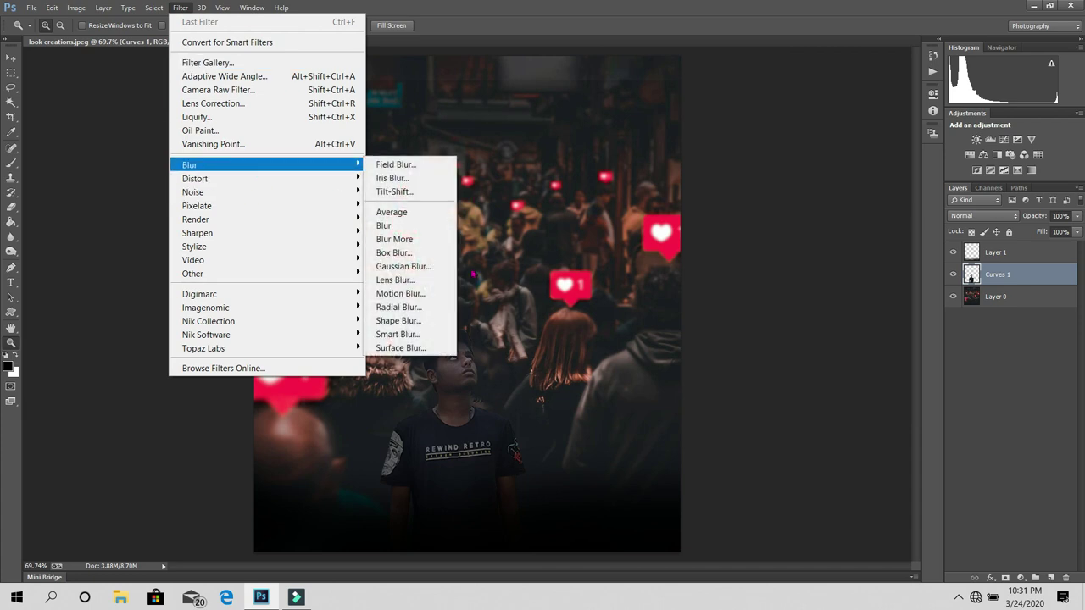
left_click(423, 192)
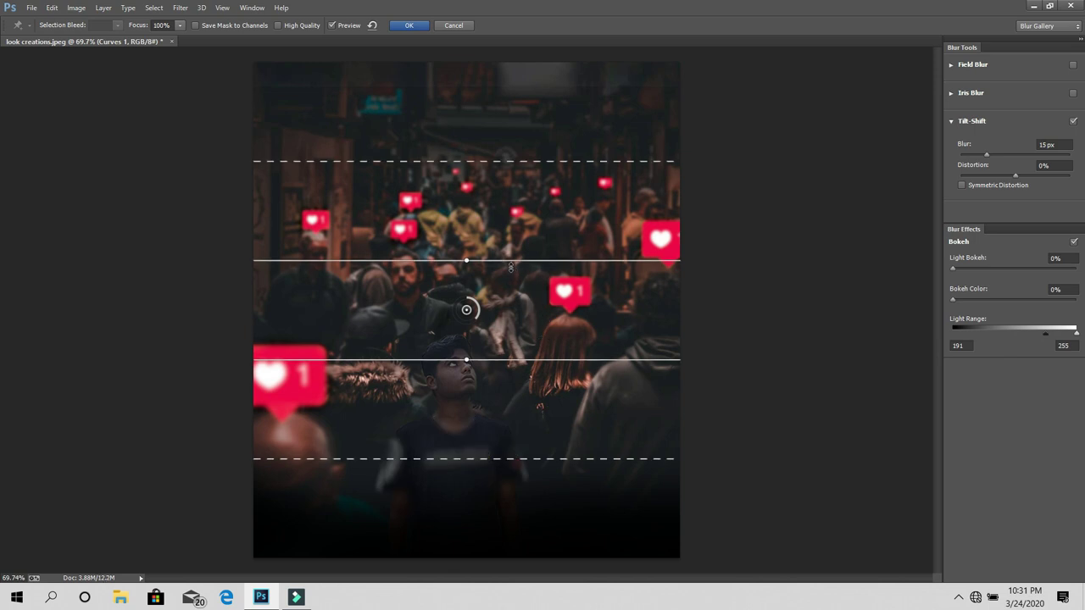
left_click_drag(511, 262, 511, 162)
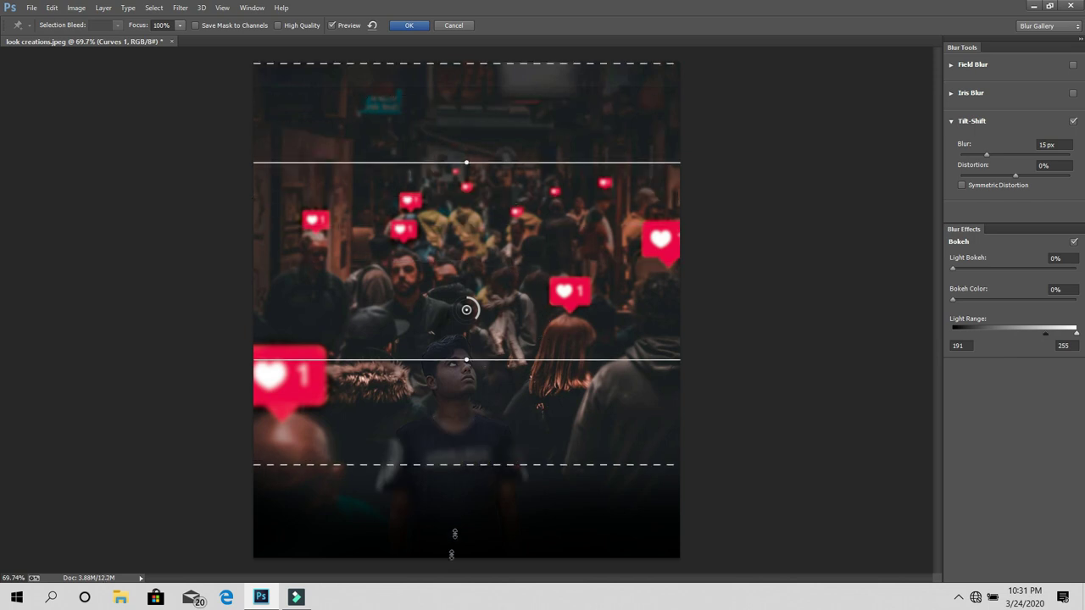
mouse_move(500, 362)
left_mouse_down()
mouse_move(486, 488)
mouse_move(486, 421)
left_mouse_up()
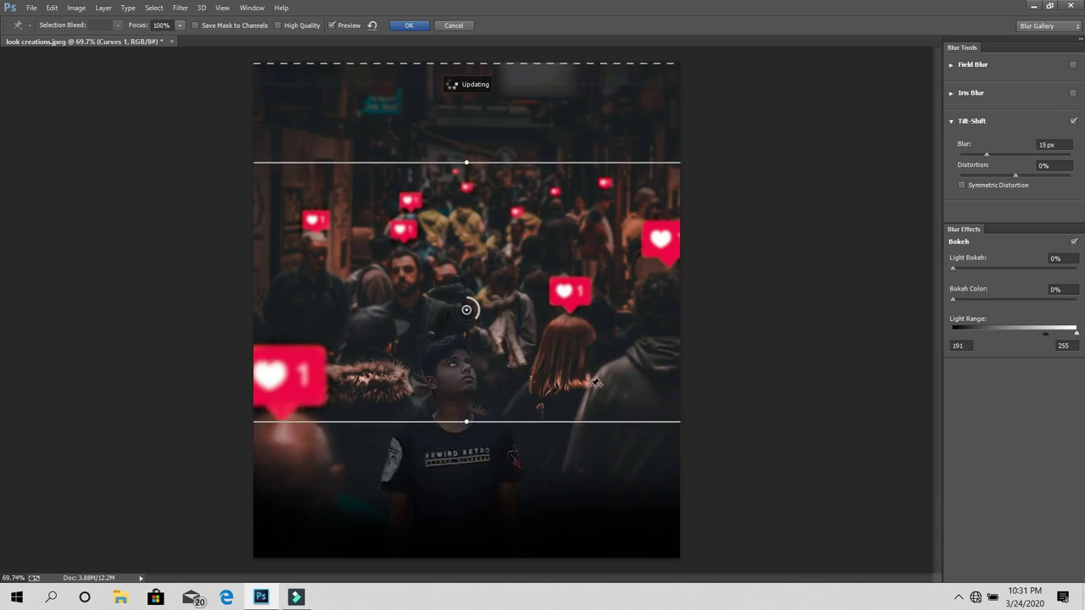
left_click_drag(466, 310, 479, 151)
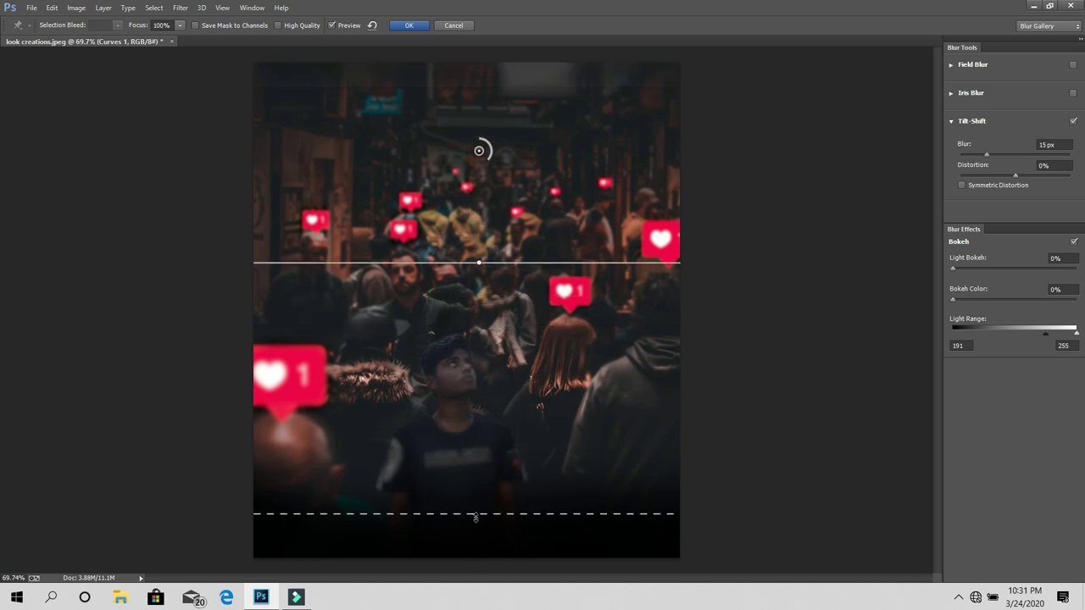
left_click_drag(478, 151, 453, 320)
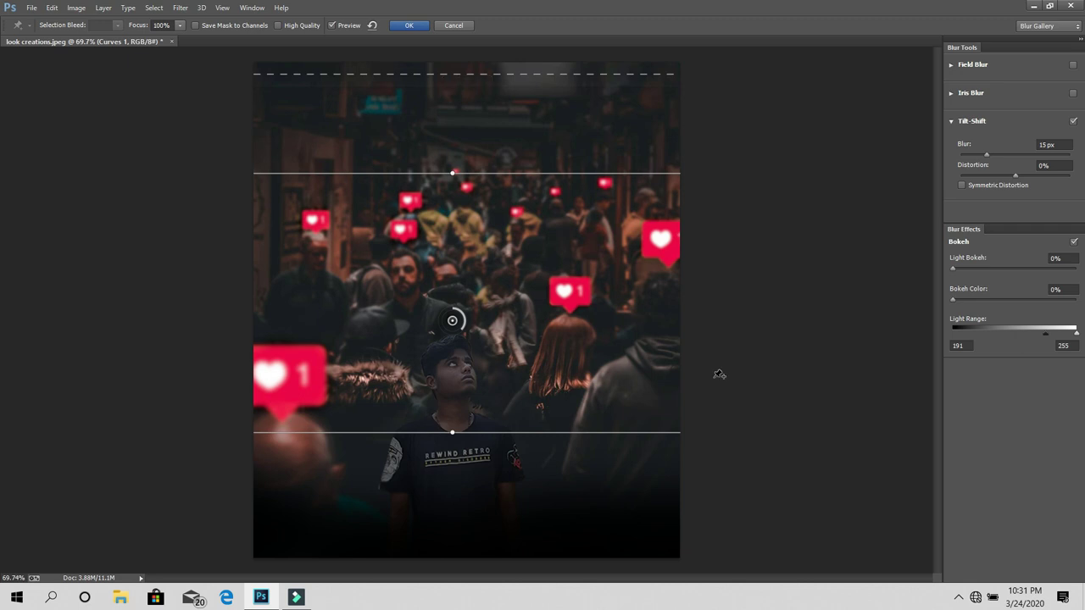
key("ctrl+minus")
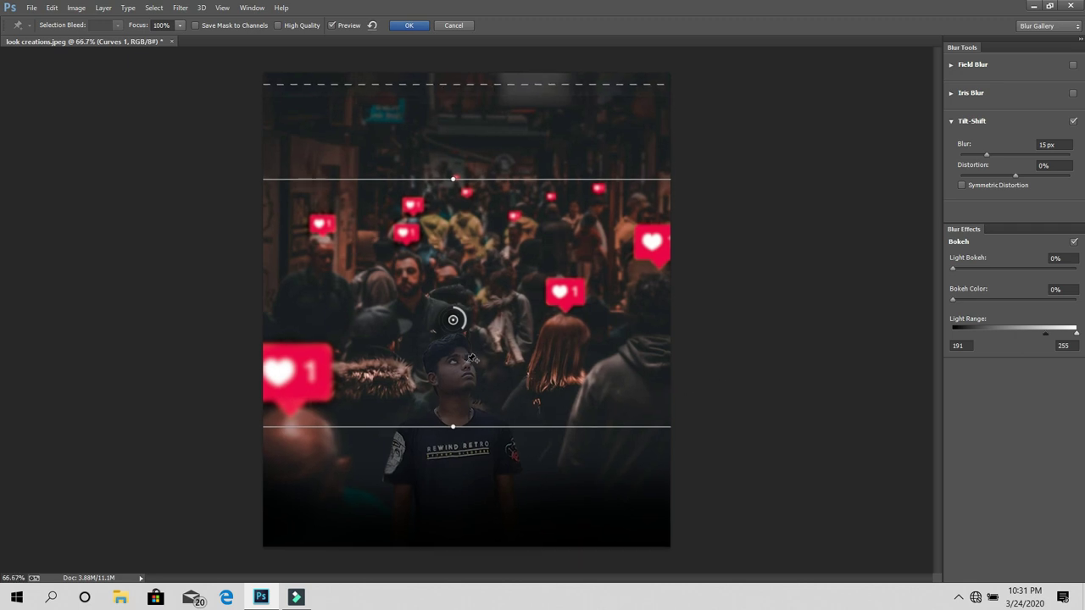
left_click_drag(482, 334, 486, 213)
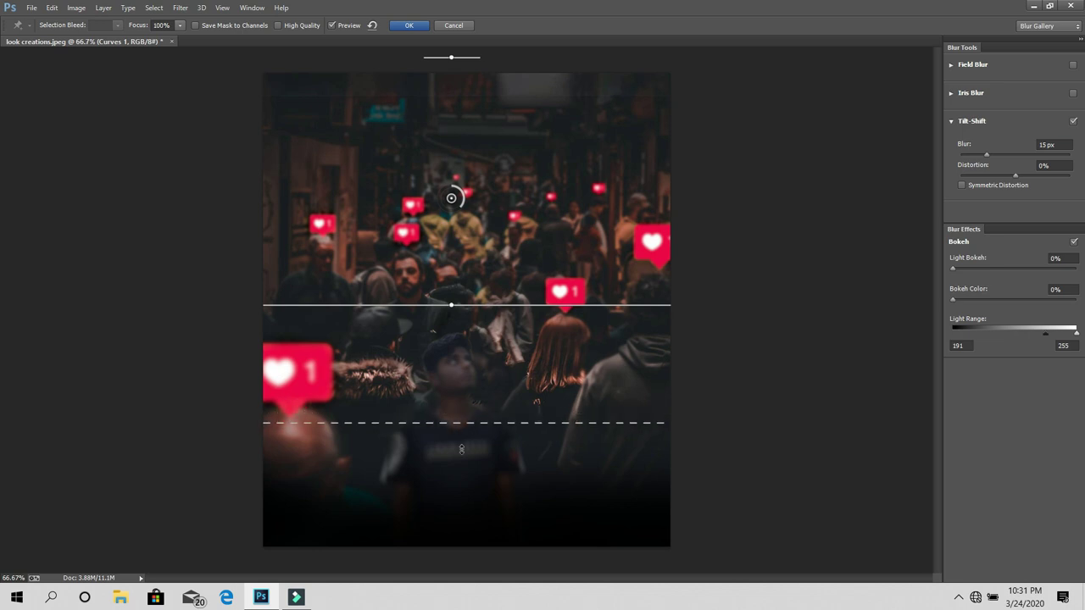
left_click_drag(451, 198, 449, 306)
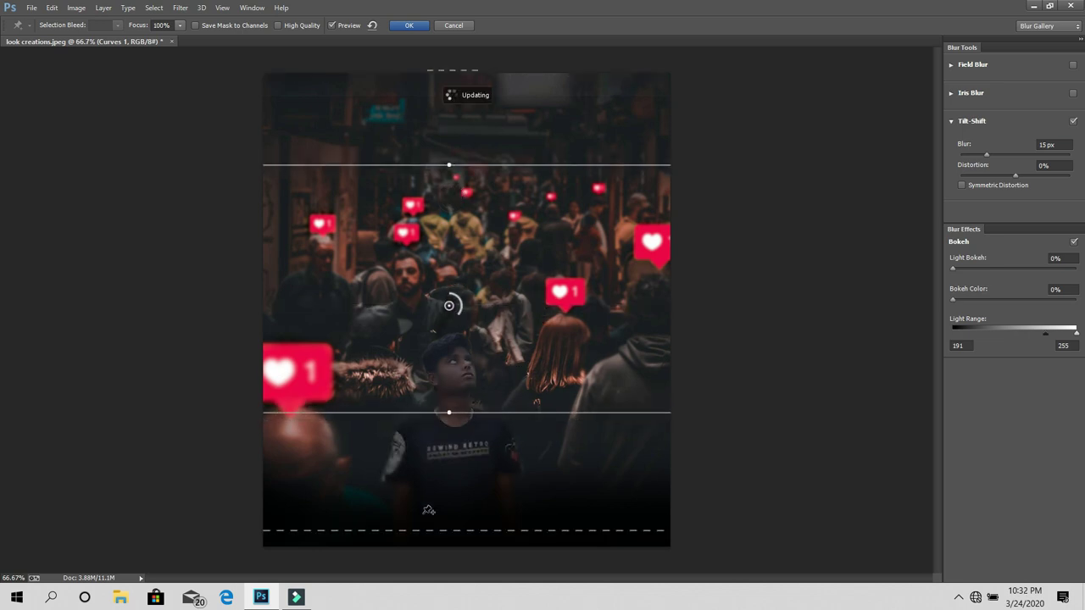
Refine the lower focus and transition edges, raise the blur to 15 px, and apply it
left_click_drag(448, 530, 445, 536)
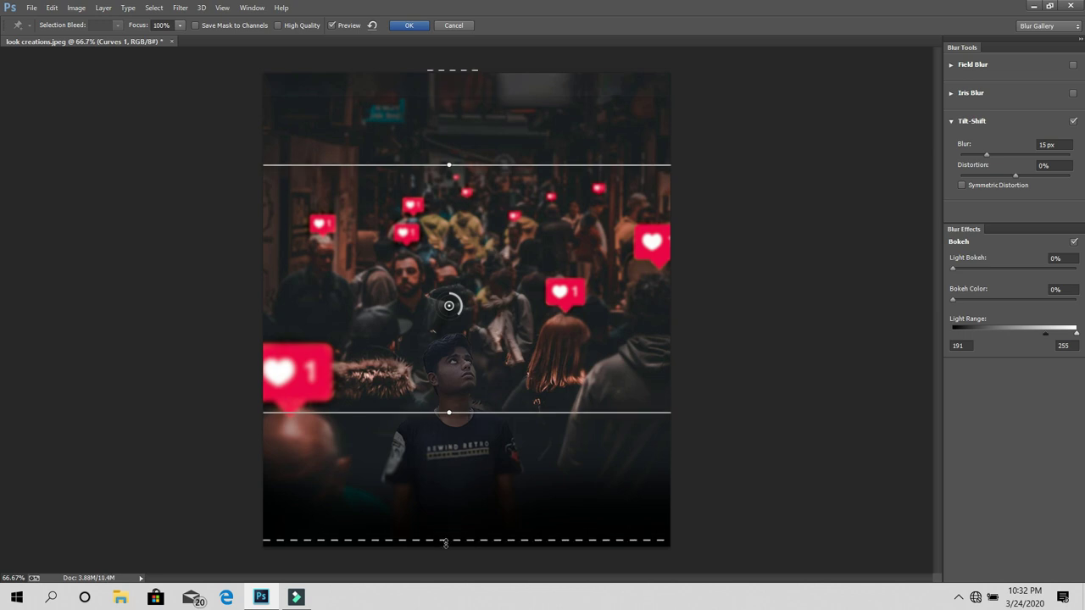
mouse_move(466, 413)
left_mouse_down()
mouse_move(469, 434)
mouse_move(473, 394)
mouse_move(473, 421)
left_mouse_up()
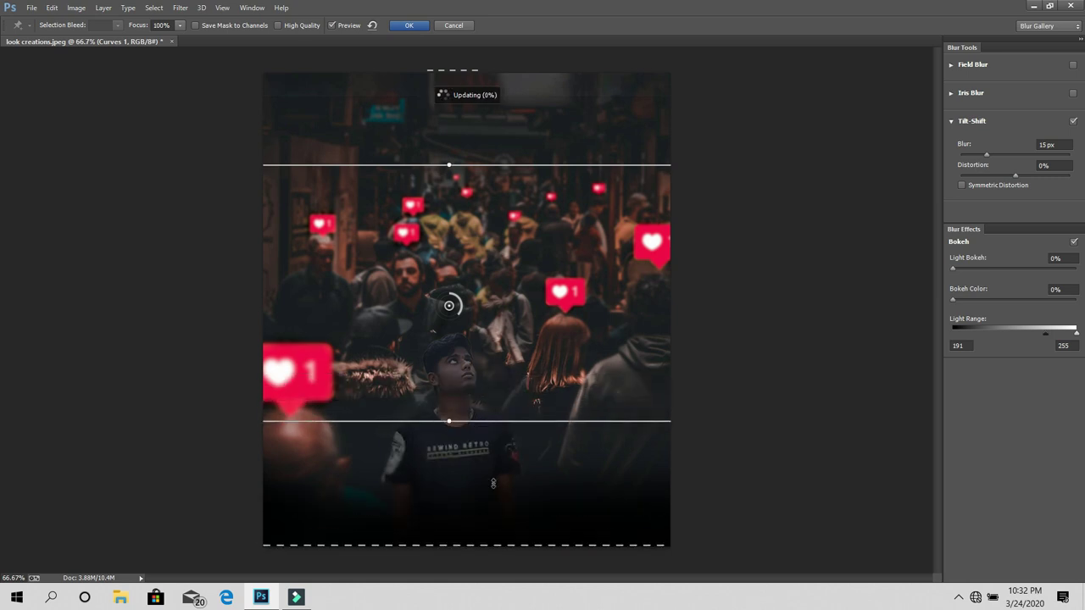
left_click_drag(489, 543, 516, 599)
left_click_drag(514, 475, 500, 530)
left_click_drag(514, 386, 511, 397)
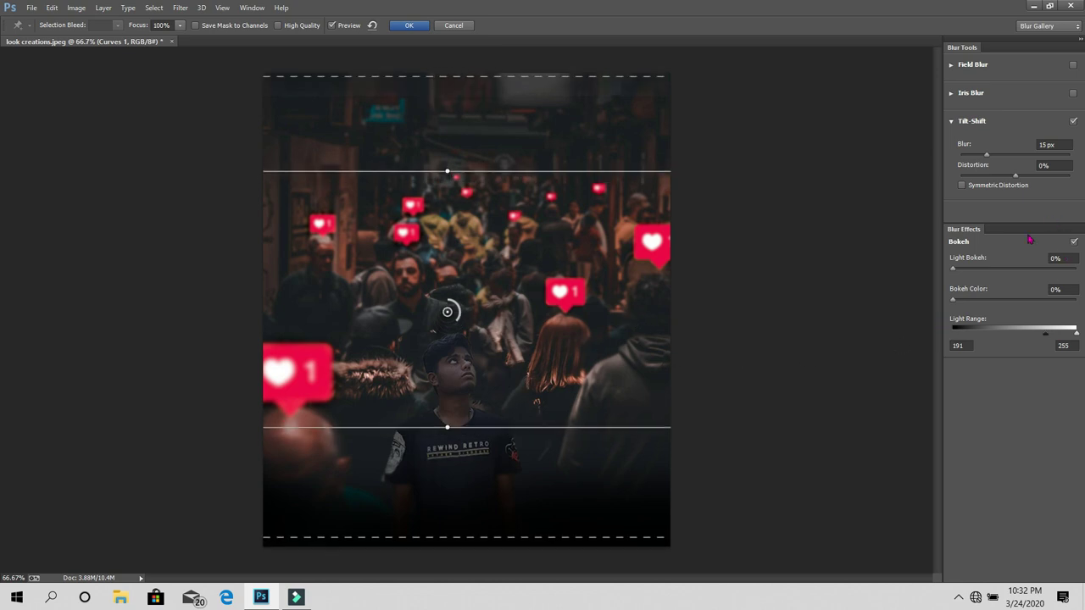
left_click_drag(997, 161, 996, 157)
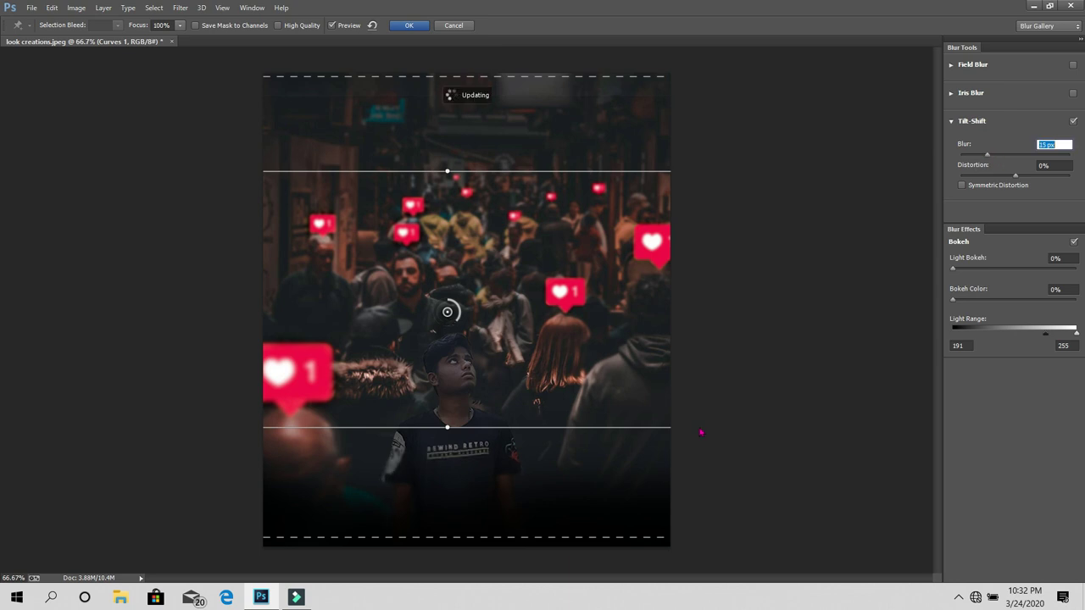
mouse_move(506, 428)
left_mouse_down()
mouse_move(478, 440)
mouse_move(478, 423)
left_mouse_up()
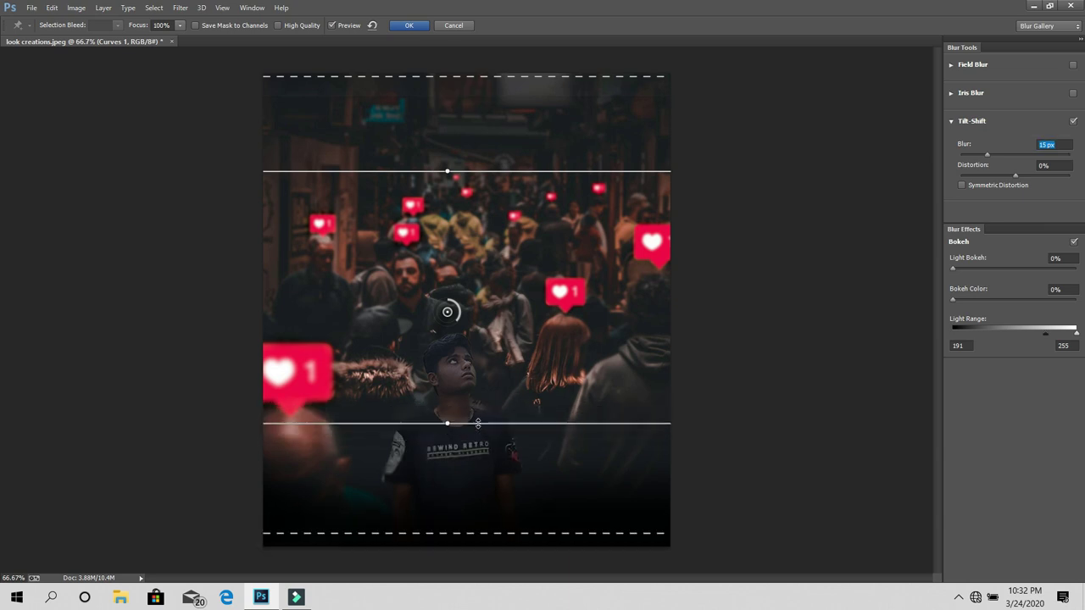
left_click(408, 26)
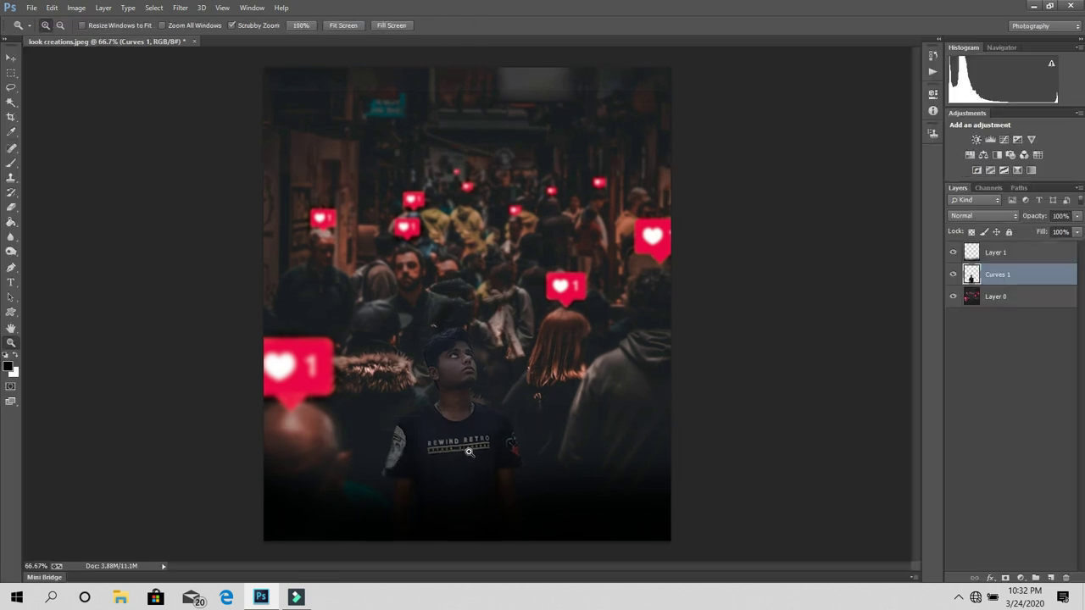
Open the like-button image from the Downloads folder
left_click(458, 432)
left_click(475, 418, "alt")
mouse_move(567, 431)
left_mouse_down()
mouse_move(541, 419)
mouse_move(552, 418)
left_mouse_up()
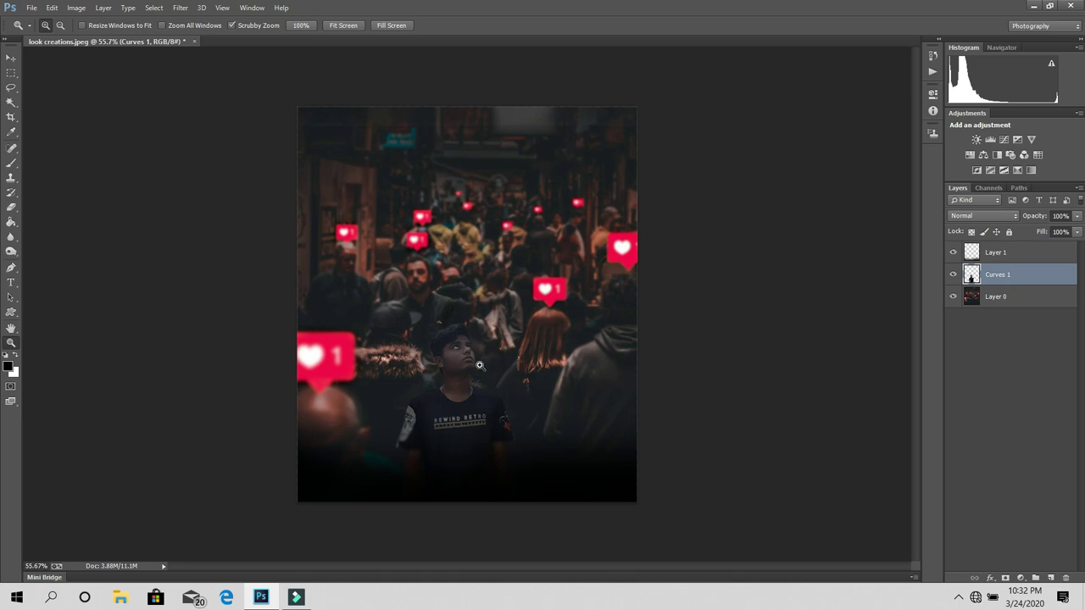
mouse_move(480, 365)
left_mouse_down()
mouse_move(484, 386)
mouse_move(454, 386)
left_mouse_up()
mouse_move(237, 227)
left_mouse_down()
mouse_move(216, 227)
mouse_move(221, 207)
left_mouse_up()
left_click(30, 7)
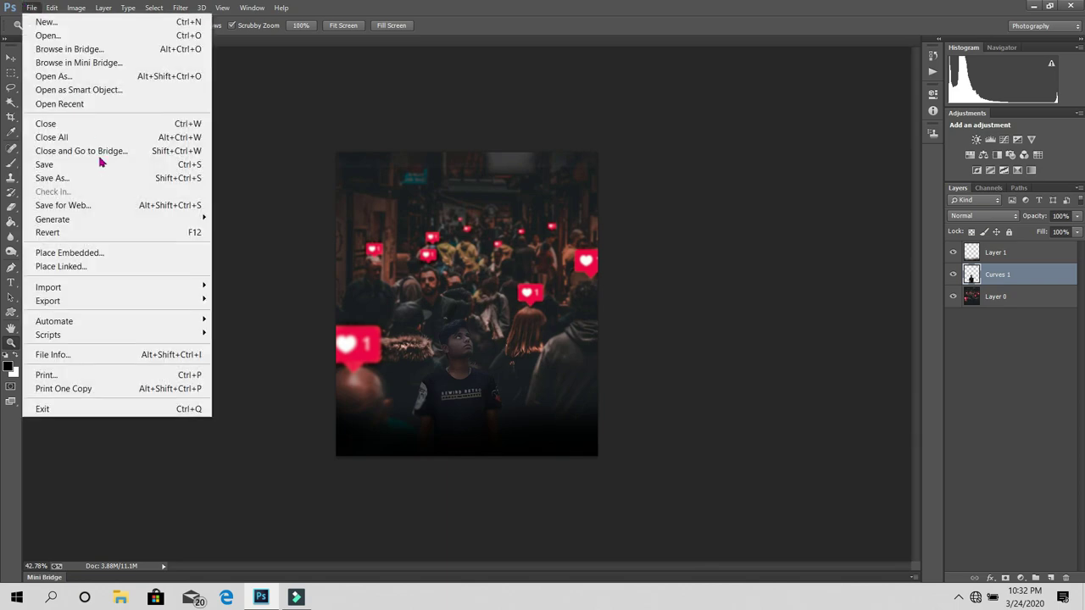
left_click(93, 35)
left_click(194, 247)
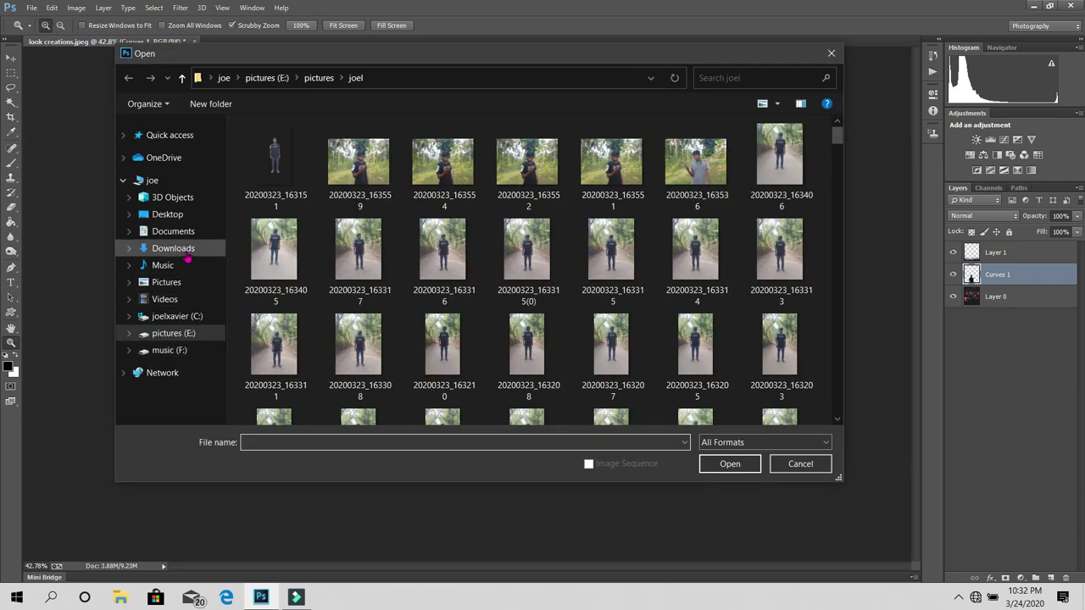
double_click(302, 175)
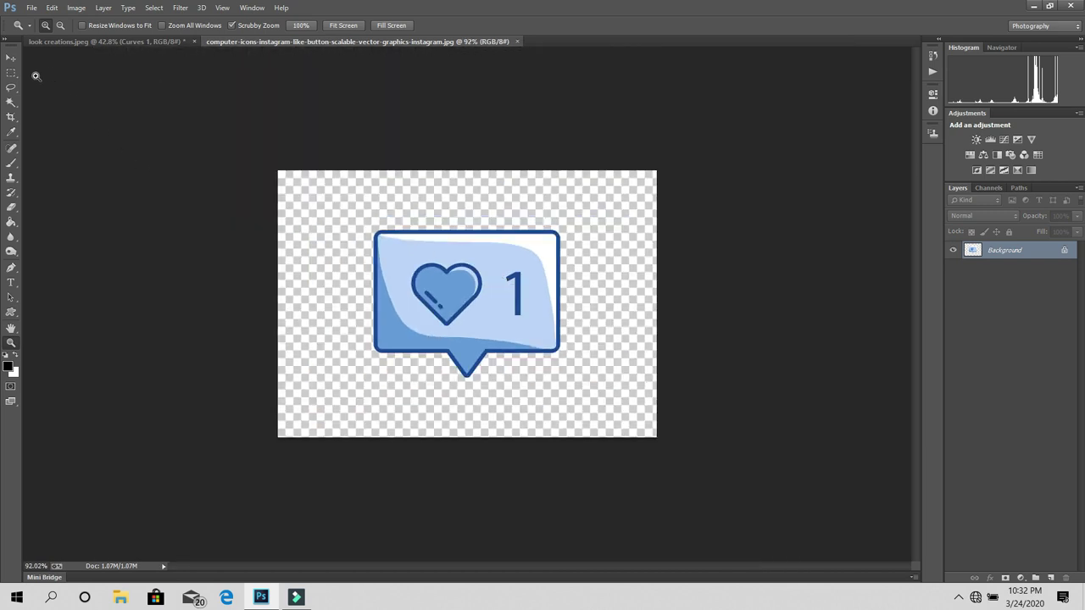
Magic Wand the transparent area, invert, mask the icon, and drag it into the crowd photo
left_click(11, 102)
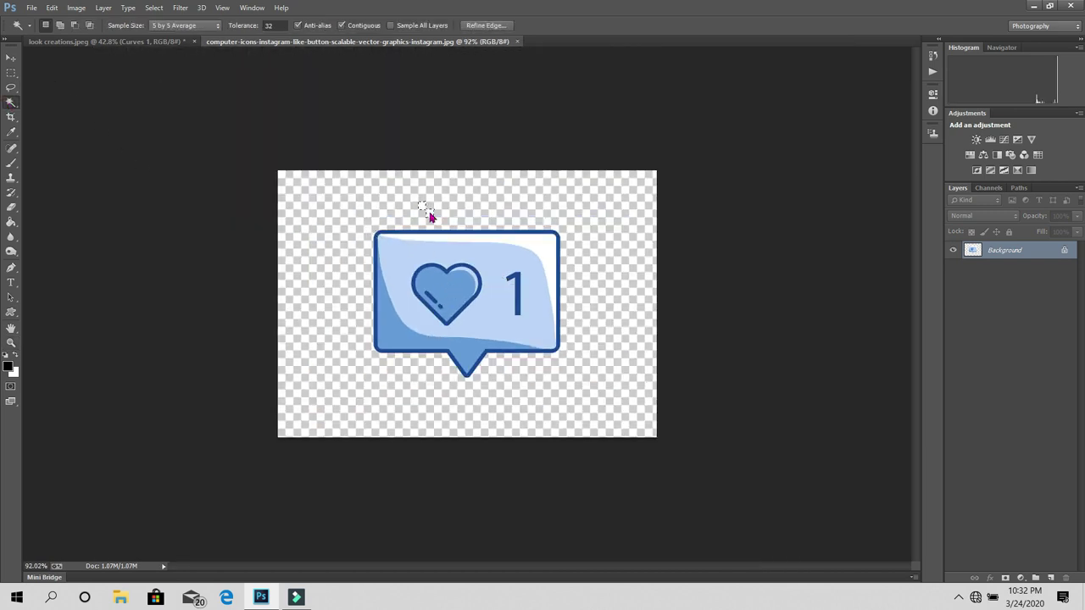
left_click(597, 240)
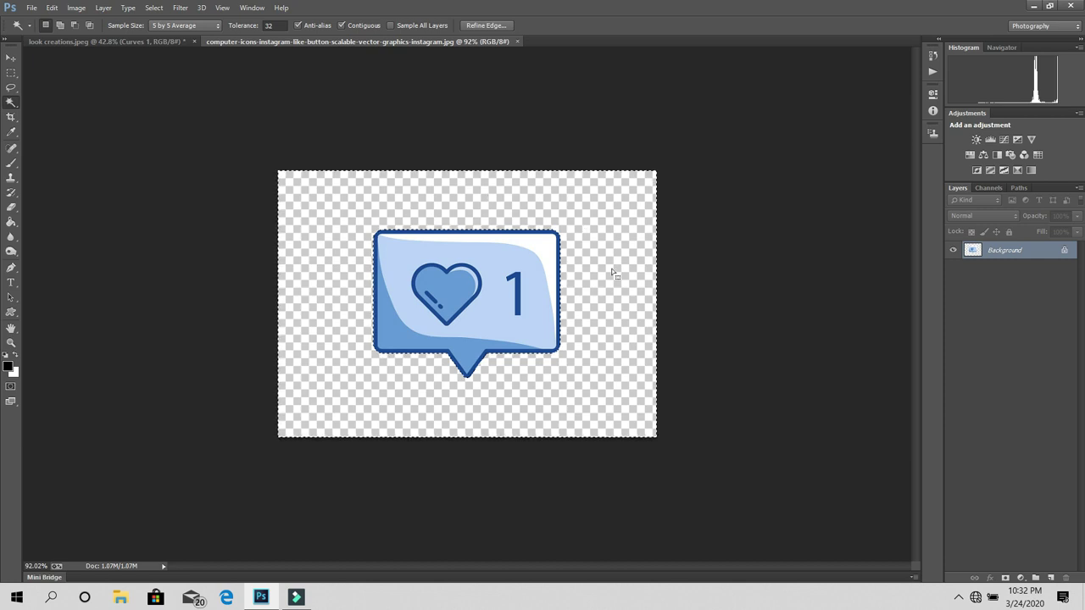
right_click(484, 296)
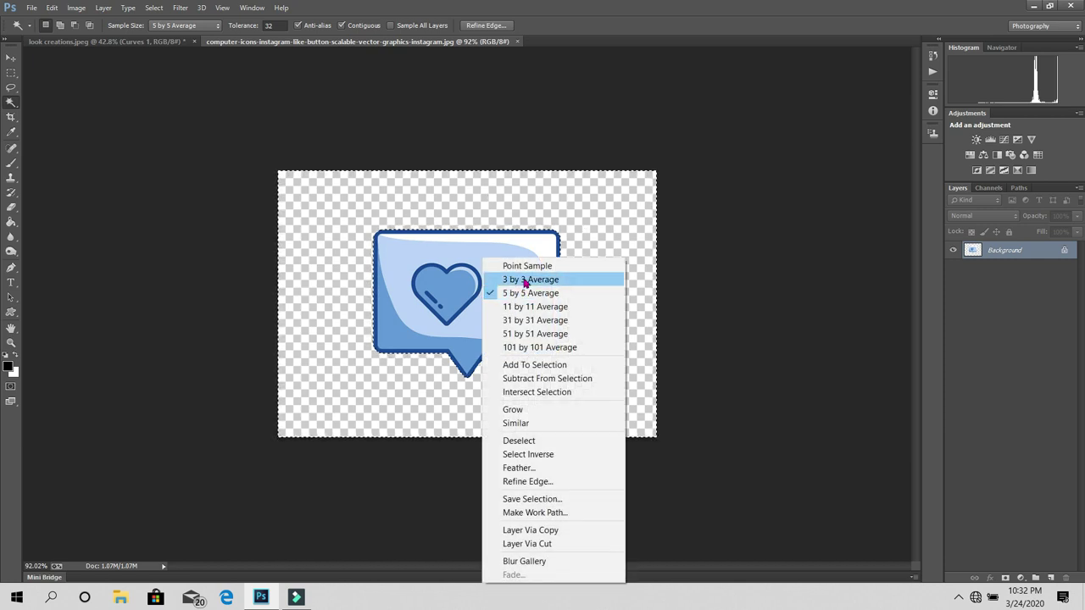
left_click(543, 451)
key("z")
left_click_drag(471, 277, 486, 274)
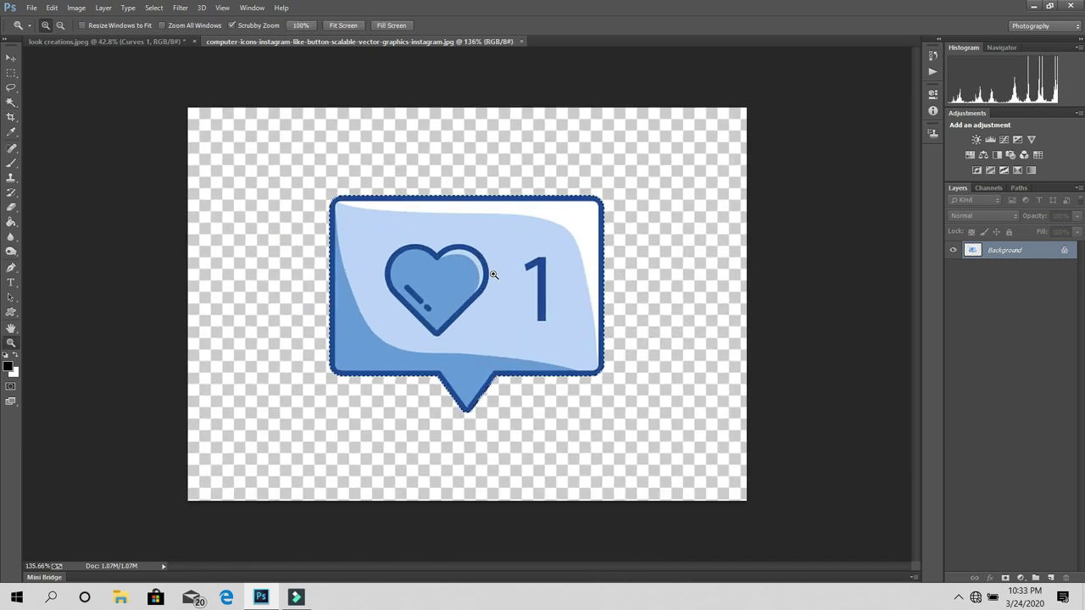
left_click(1005, 578)
key("v")
mouse_move(433, 282)
left_mouse_down()
mouse_move(157, 27)
mouse_move(479, 322)
left_mouse_up()
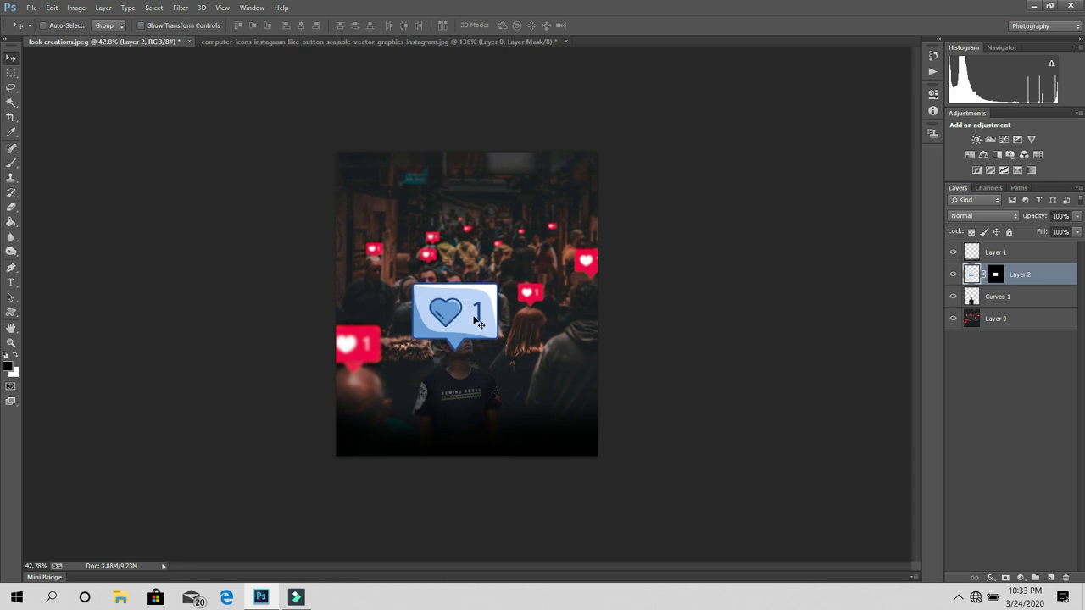
Apply Layer 2's mask and convert the layer to a Smart Object
right_click(995, 274)
left_click(975, 310)
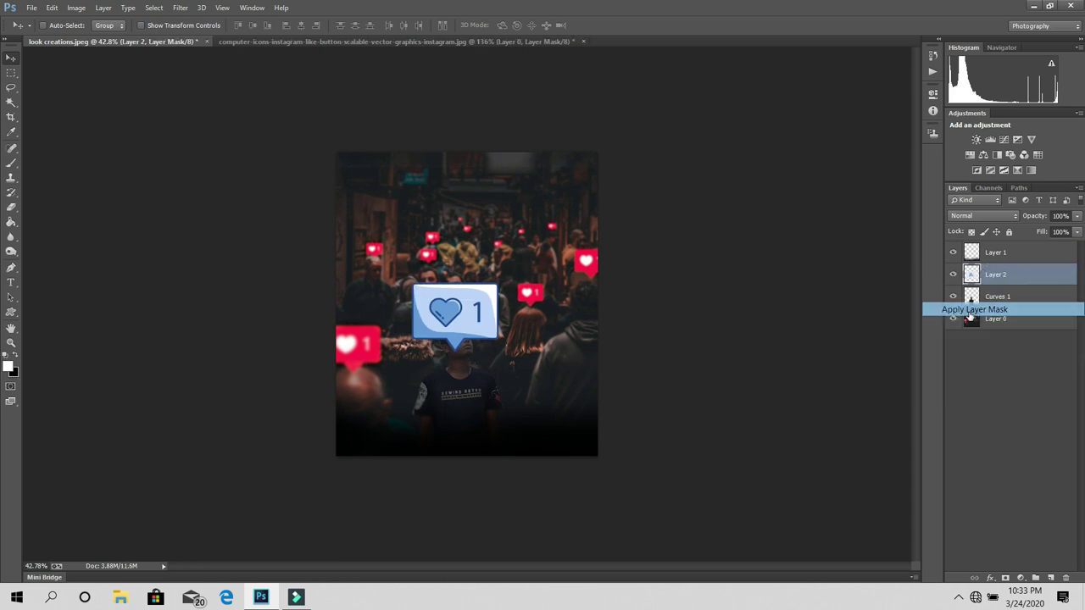
right_click(1021, 280)
left_click(812, 179)
key("z")
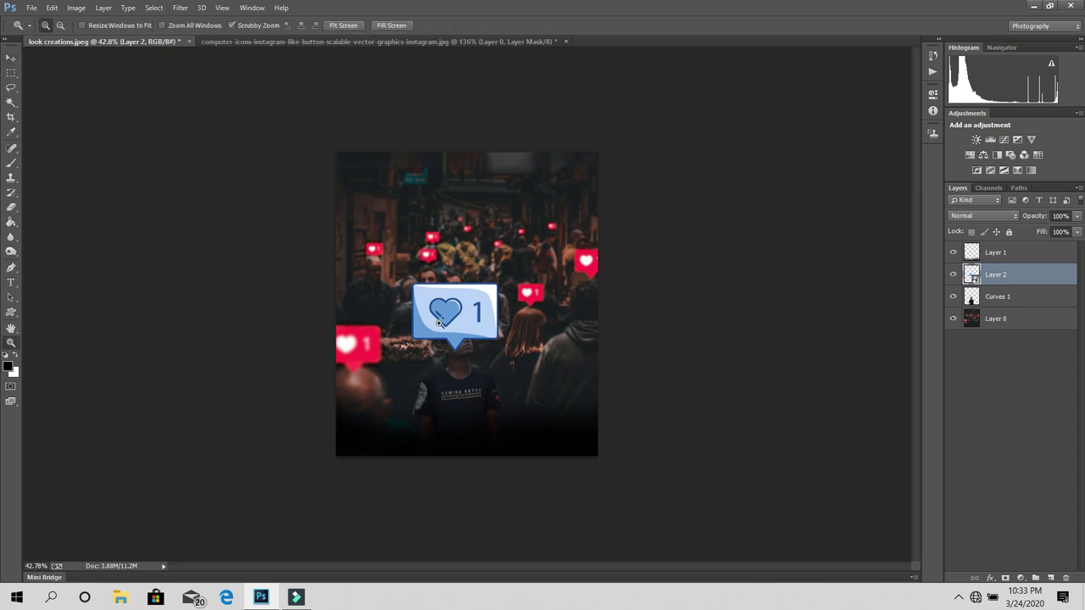
left_click_drag(440, 323, 467, 321)
Scale the like icon to about 33% and place it just above the man's head
key("ctrl+t")
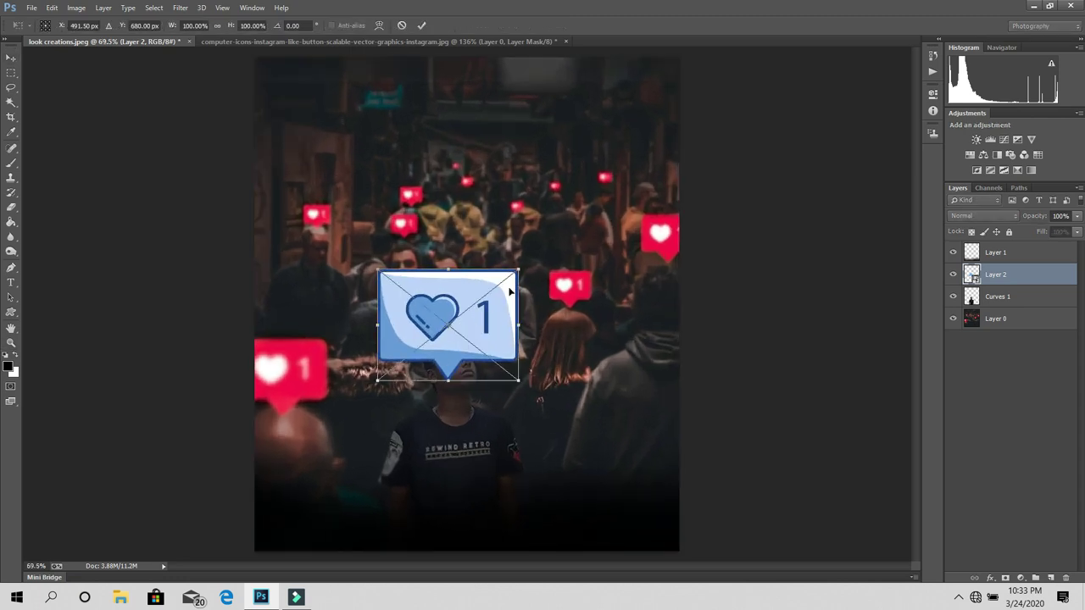
mouse_move(515, 272)
left_mouse_down()
mouse_move(480, 302)
mouse_move(499, 346)
mouse_move(584, 301)
left_mouse_up()
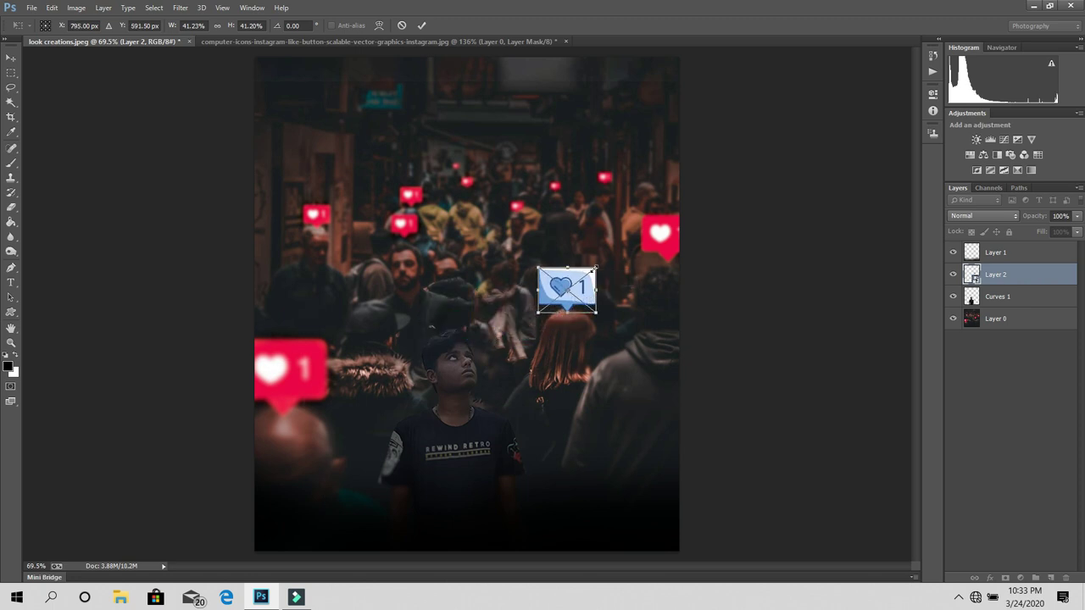
mouse_move(596, 268)
left_mouse_down()
mouse_move(480, 325)
mouse_move(473, 318)
left_mouse_up()
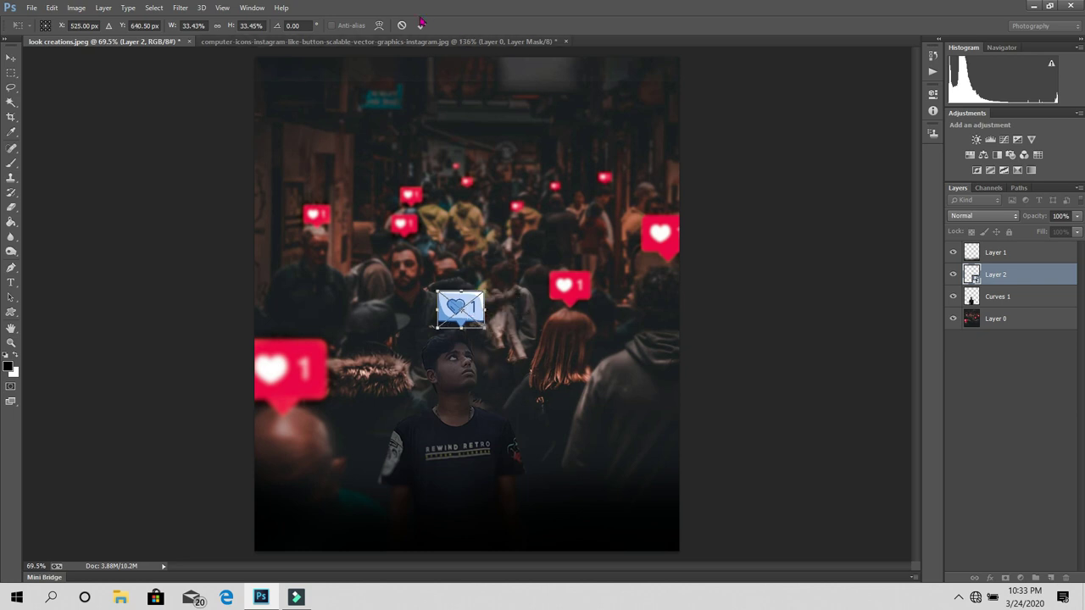
key("Return")
key("z")
left_click_drag(495, 321, 525, 320)
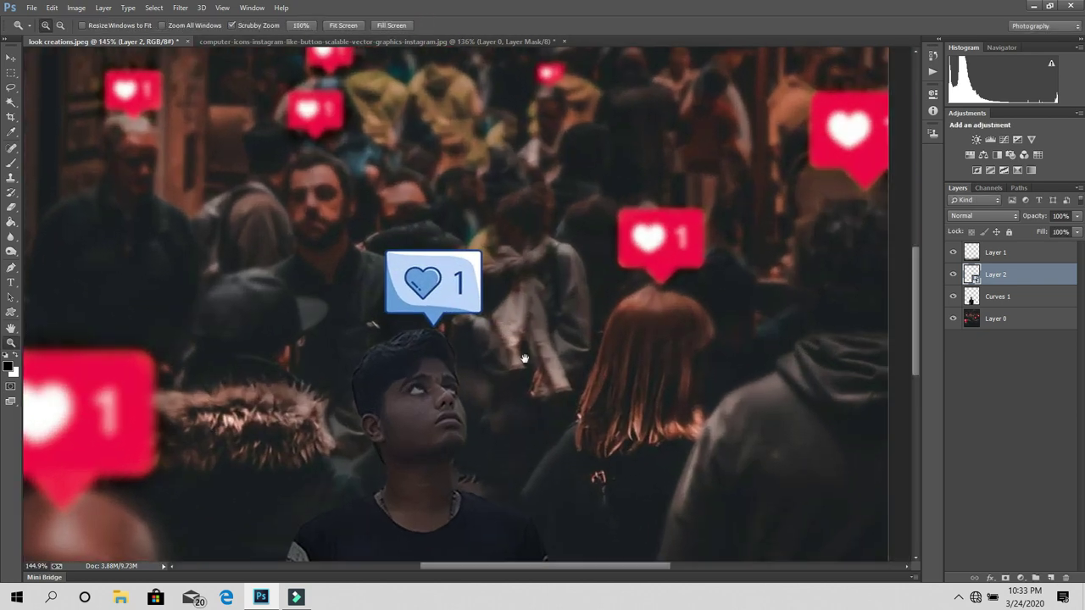
key("v")
left_click_drag(475, 257, 491, 258)
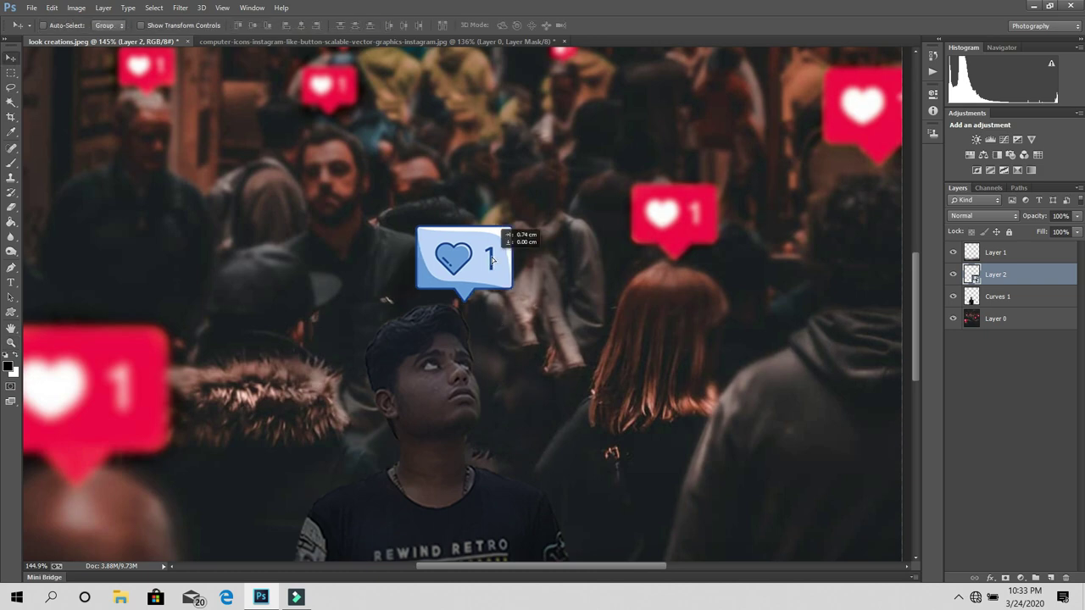
key("z")
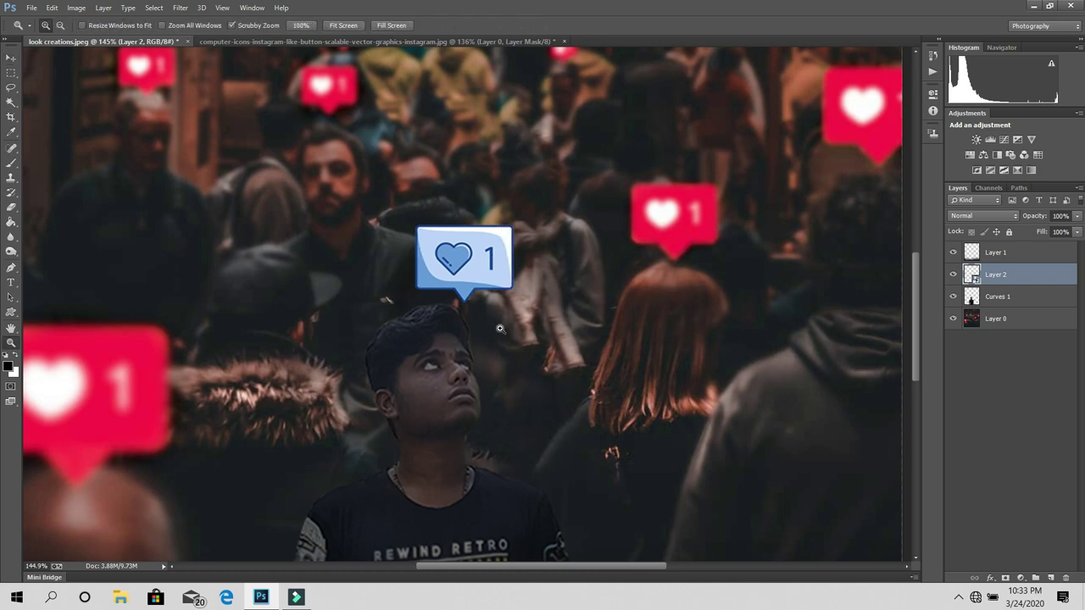
left_click_drag(492, 259, 458, 259)
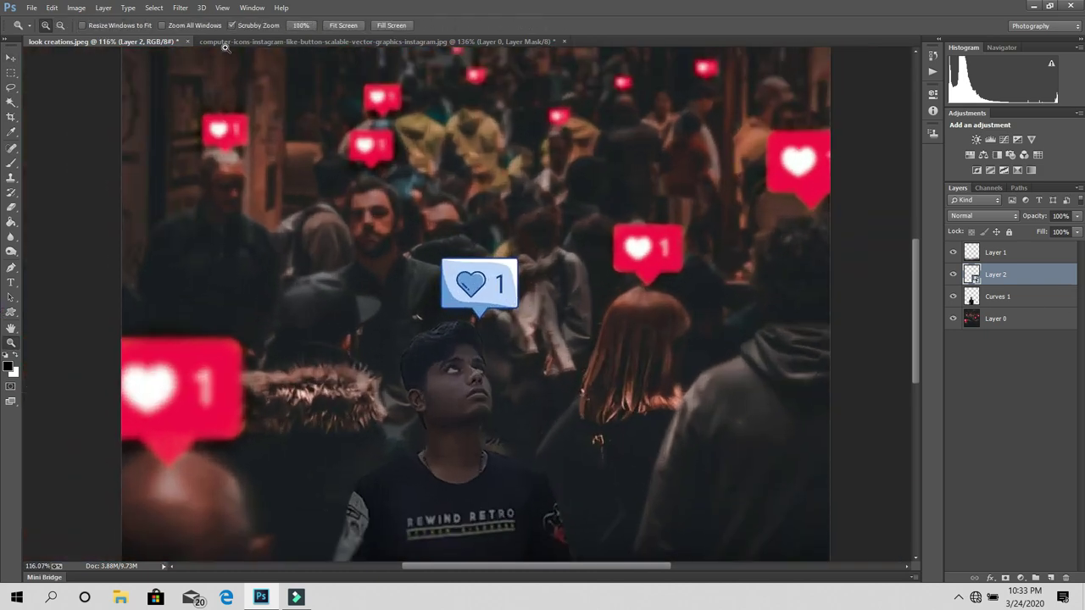
Rasterize Layer 2 and soften the like icon with a Gaussian Blur of about 0.9
left_click(180, 8)
mouse_move(195, 178)
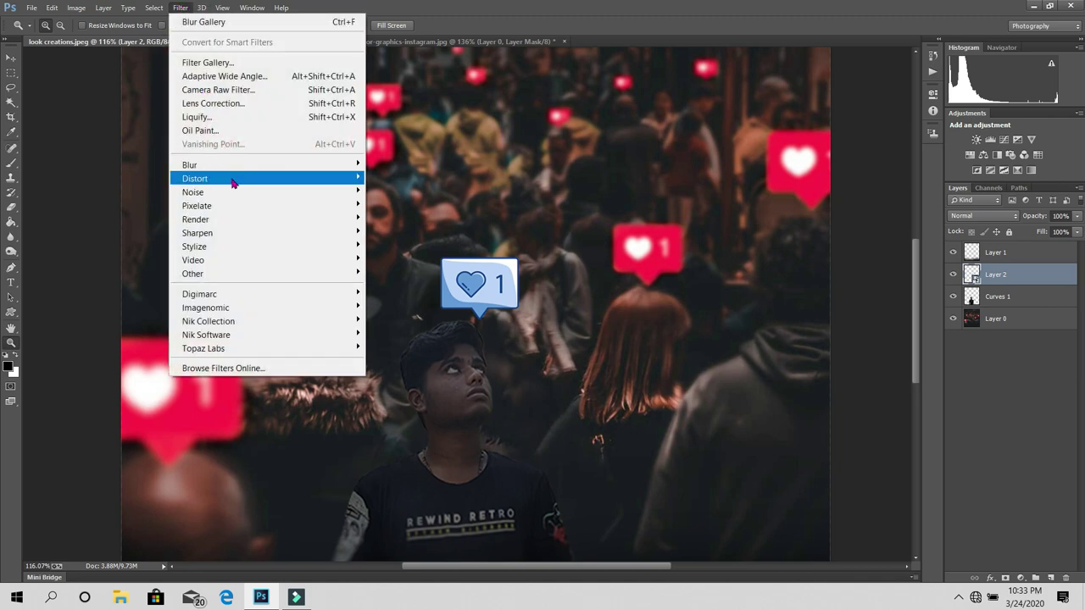
left_click(895, 279)
right_click(1024, 286)
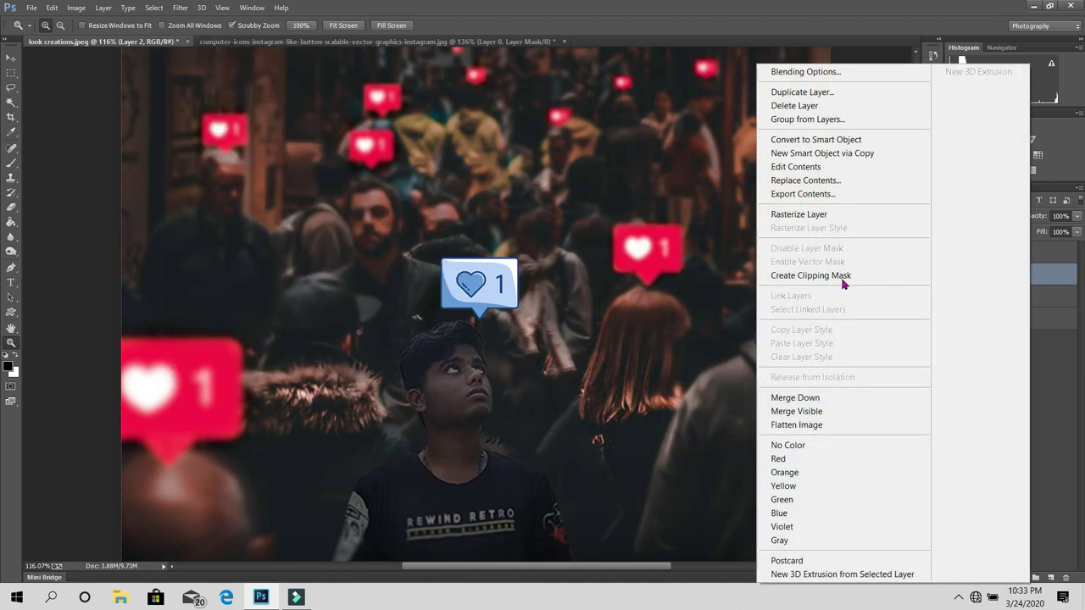
left_click(840, 212)
left_click(190, 7)
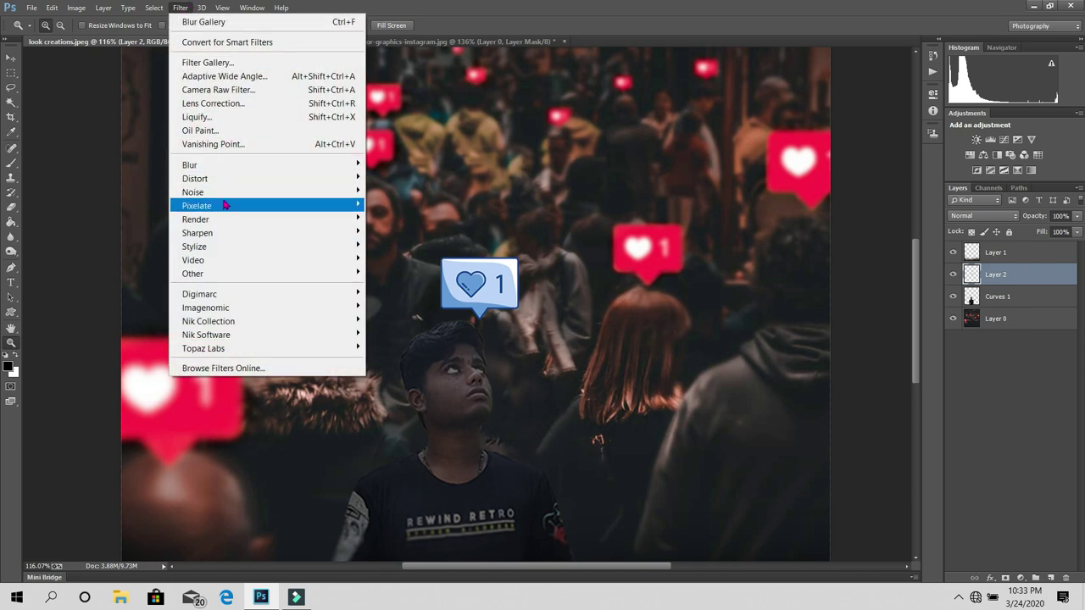
mouse_move(190, 165)
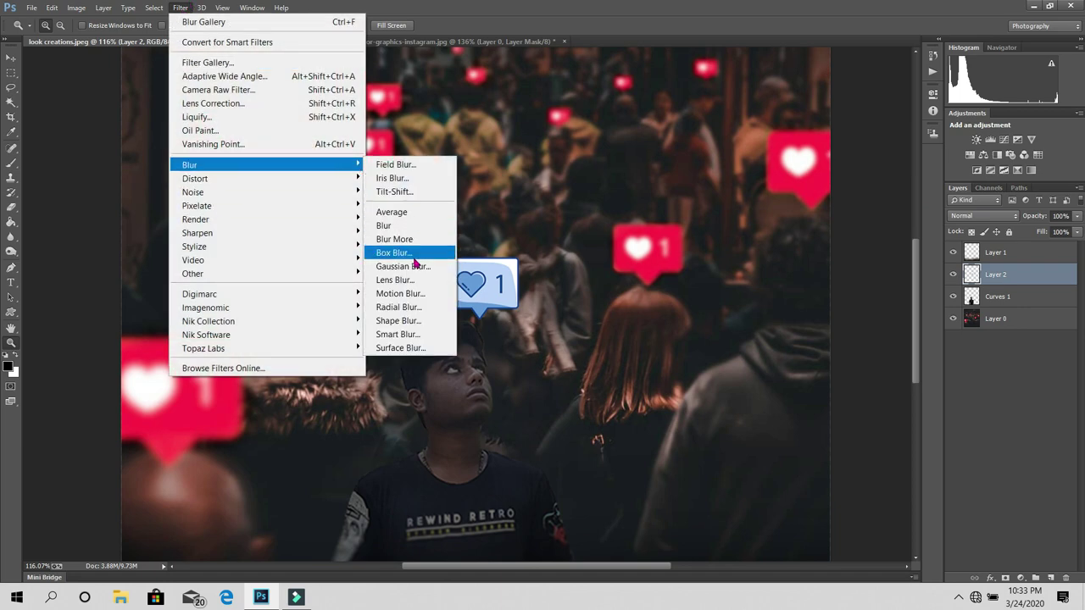
left_click(405, 267)
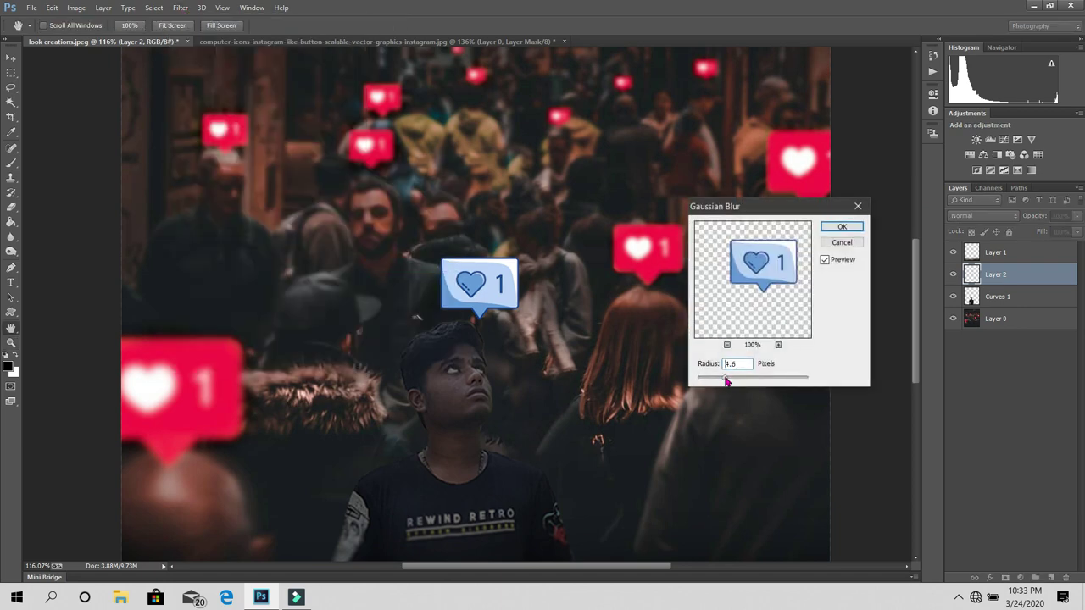
left_click_drag(726, 382, 703, 383)
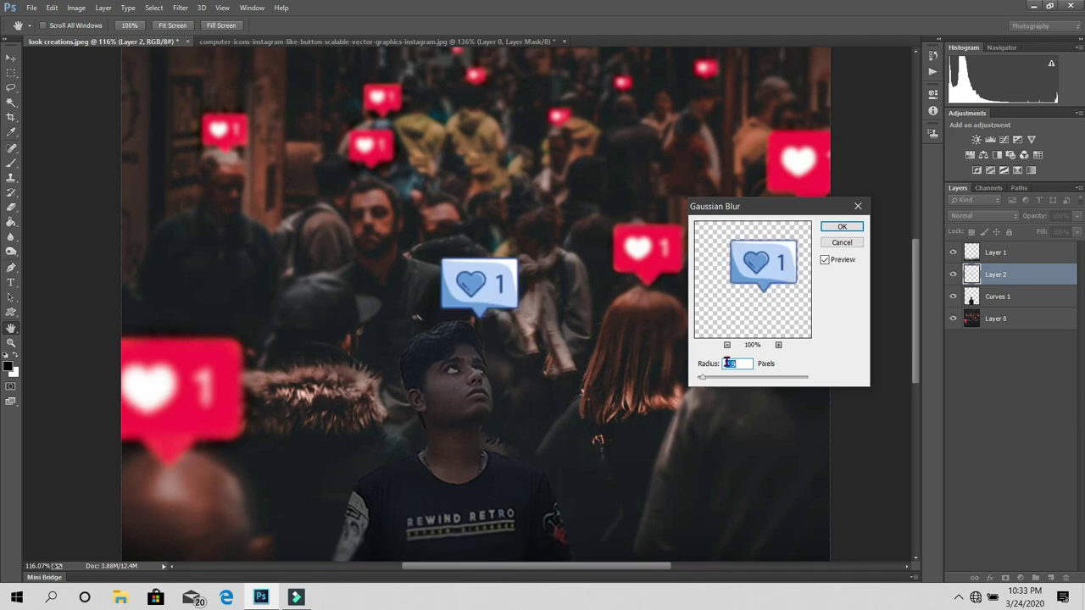
left_click(843, 228)
key("z")
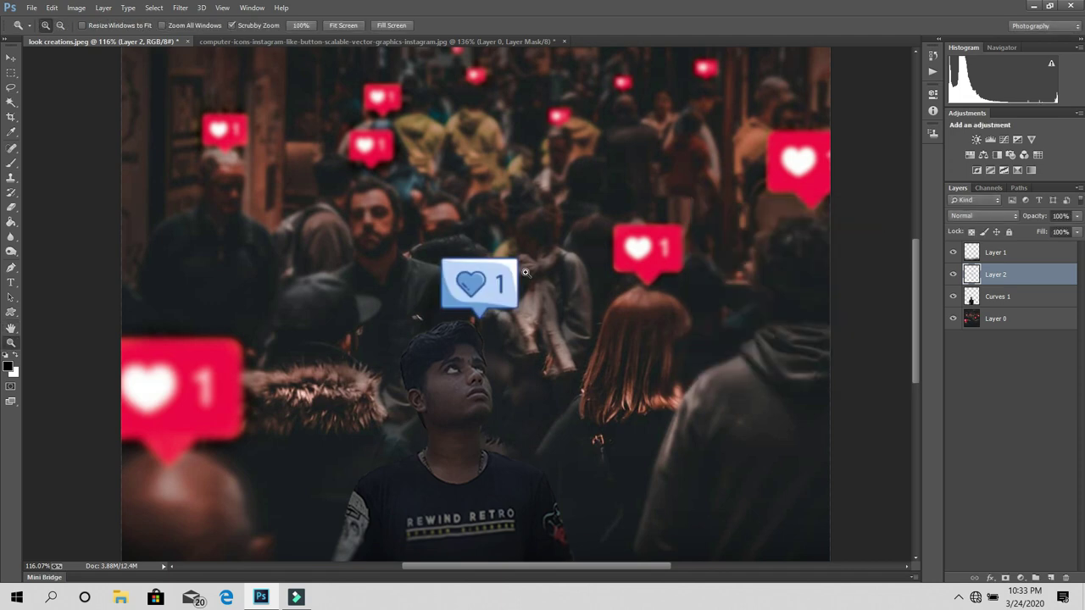
On a new layer, paint a soft glow in the icon's sampled blue with 206–336 px brushes
left_click_drag(495, 282, 513, 283)
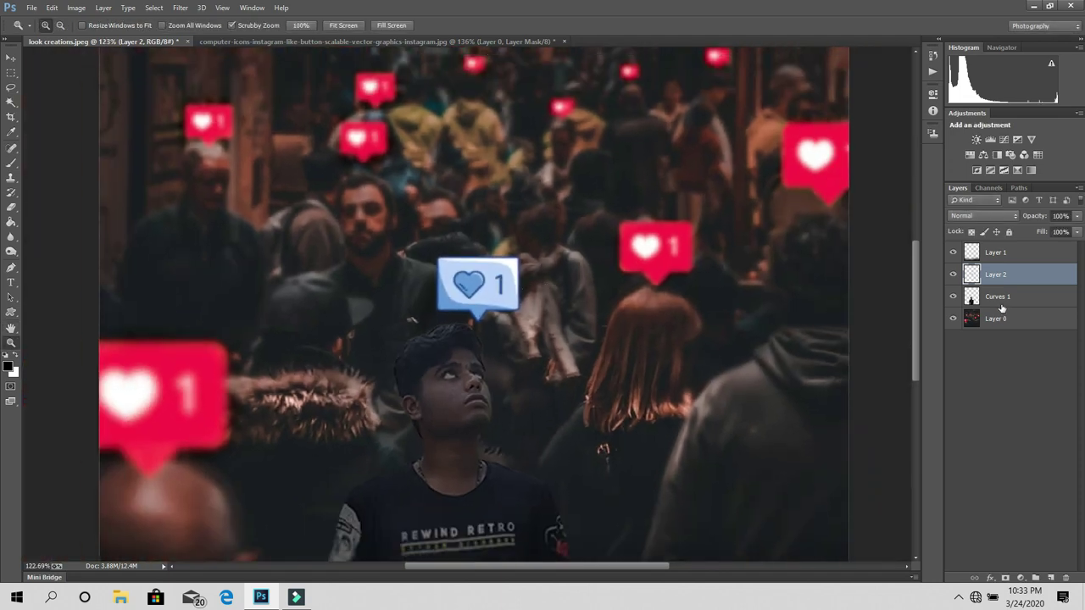
left_click(1050, 578)
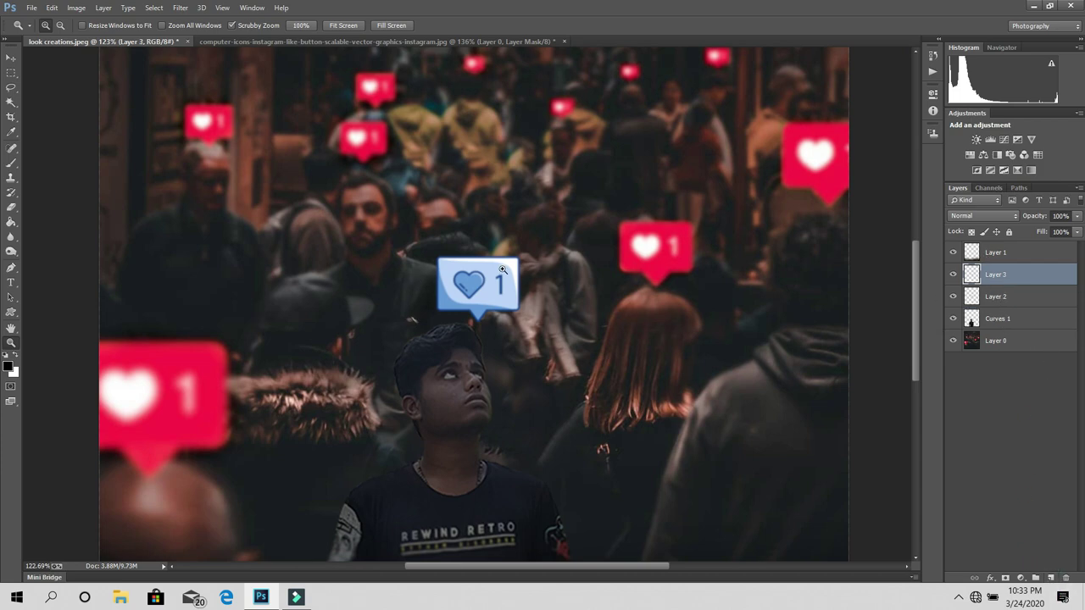
key("i")
left_click(481, 278)
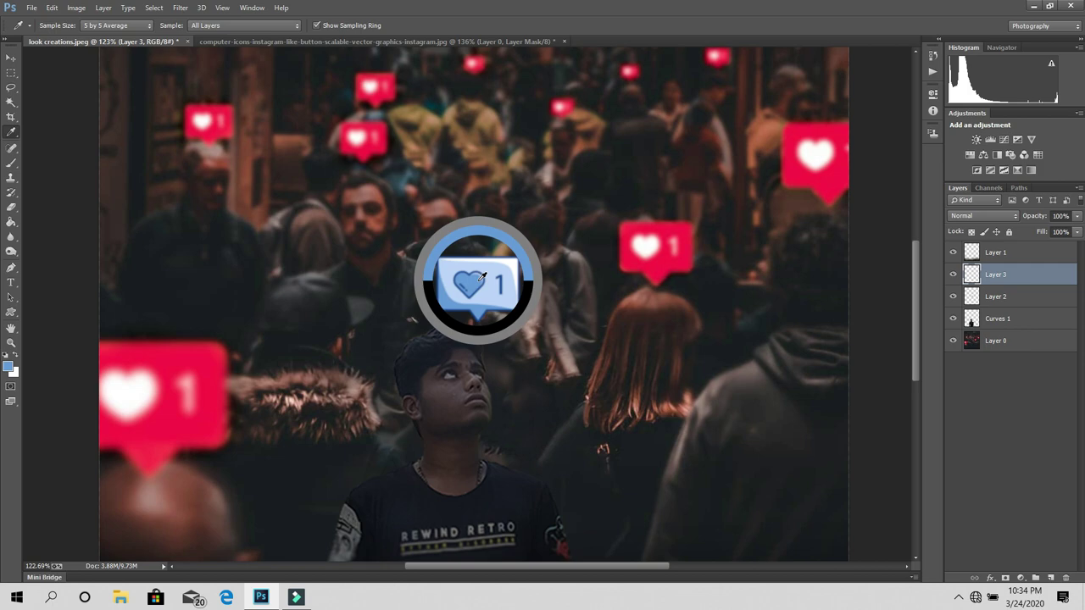
key("b")
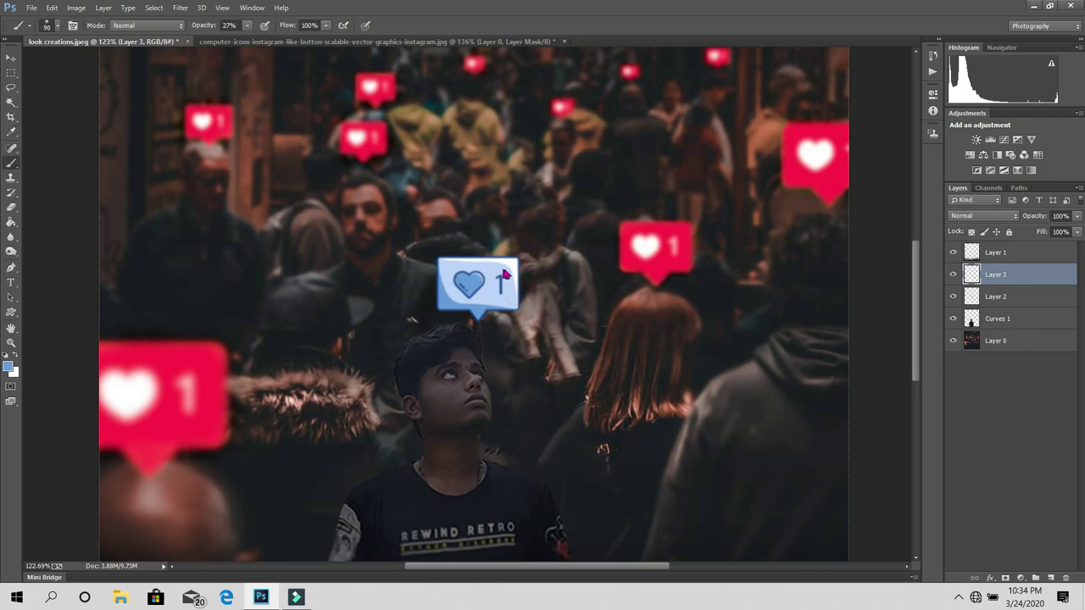
left_click_drag(505, 273, 512, 288)
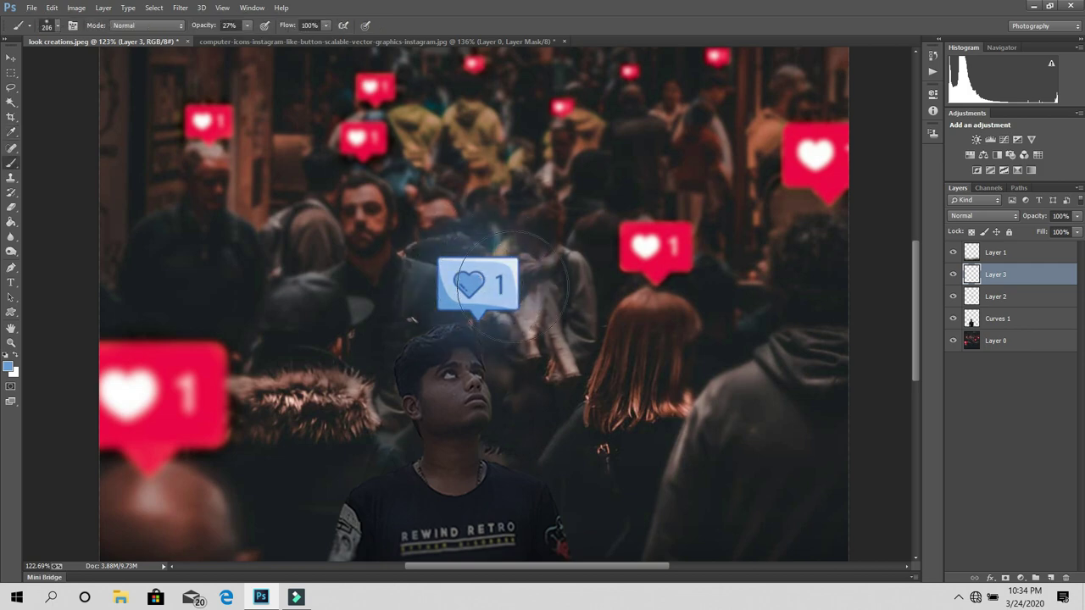
left_click(484, 291)
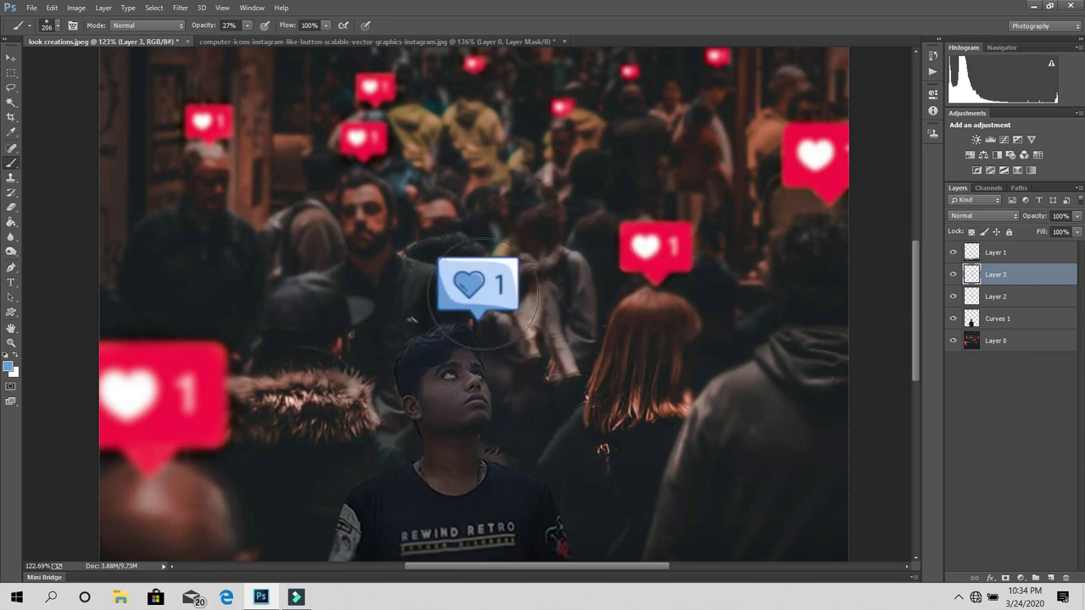
mouse_move(501, 284)
left_mouse_down()
mouse_move(534, 284)
mouse_move(511, 257)
mouse_move(479, 256)
left_mouse_up()
right_click(502, 281)
left_click(476, 287)
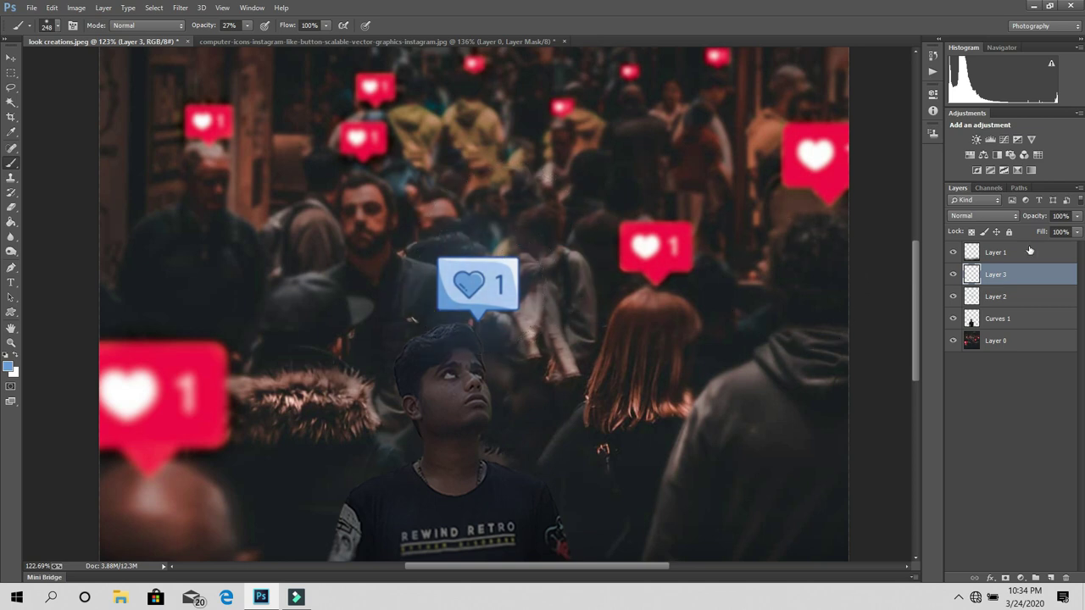
Resample the icon's light blue and paint more soft glow around it, checking the result
left_click(948, 276)
key("i")
left_click_drag(471, 268, 480, 309)
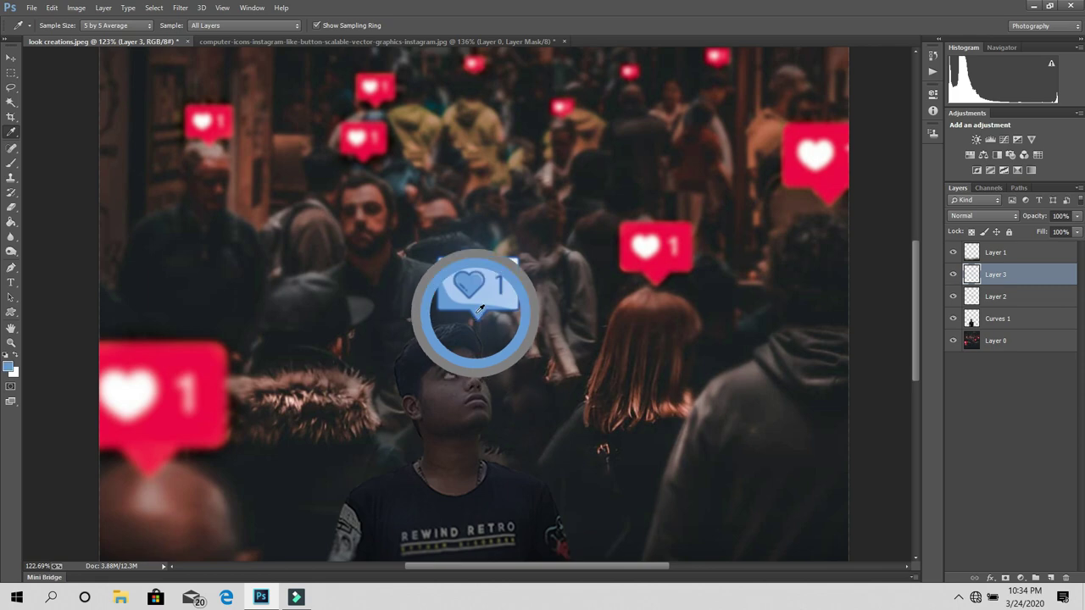
key("b")
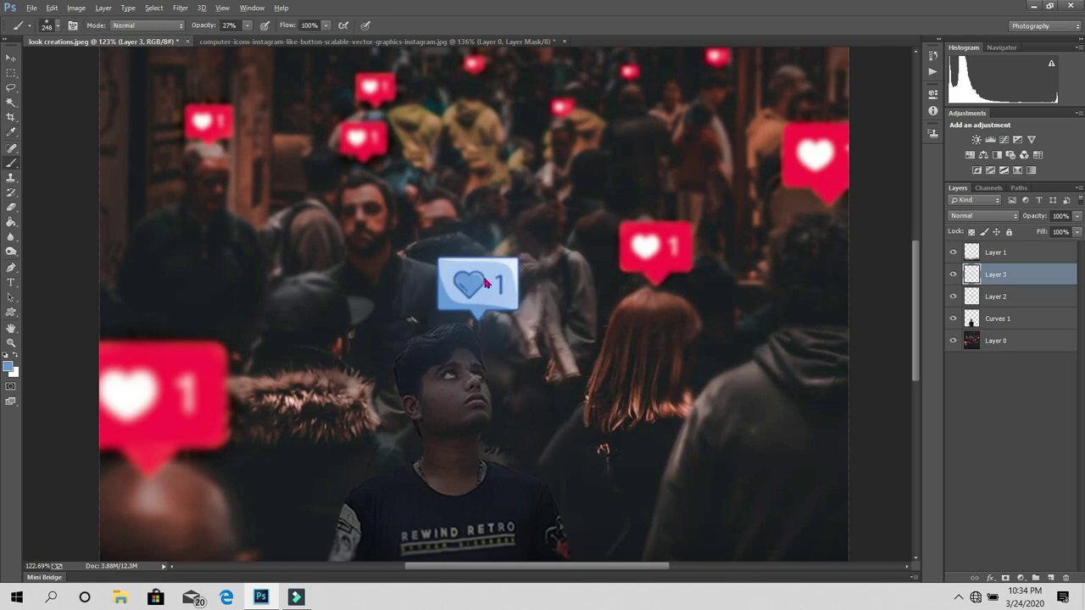
left_click(497, 293)
key("z")
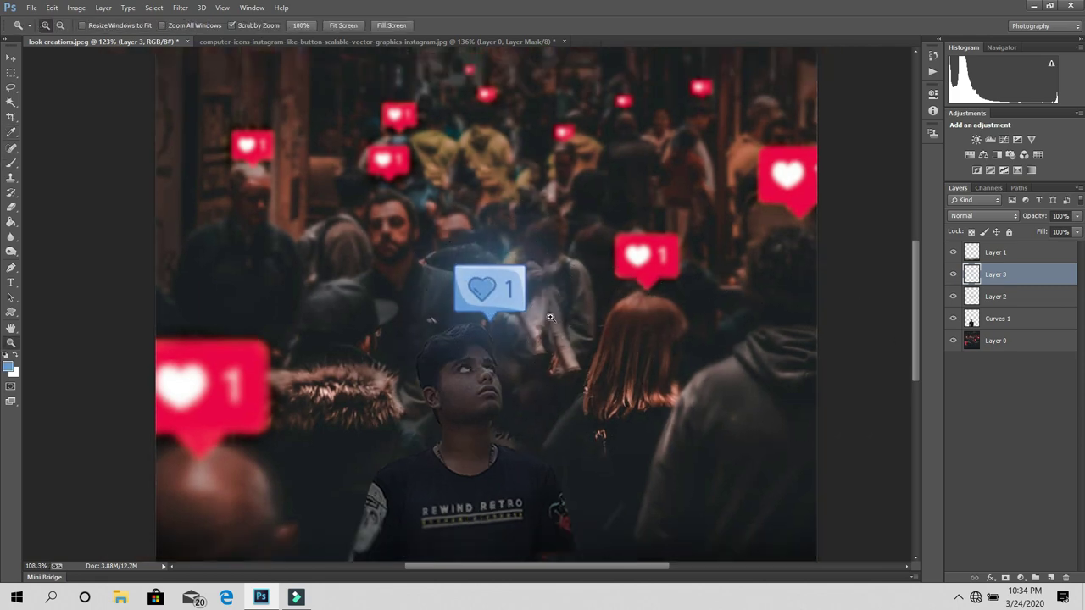
left_click_drag(597, 333, 540, 322)
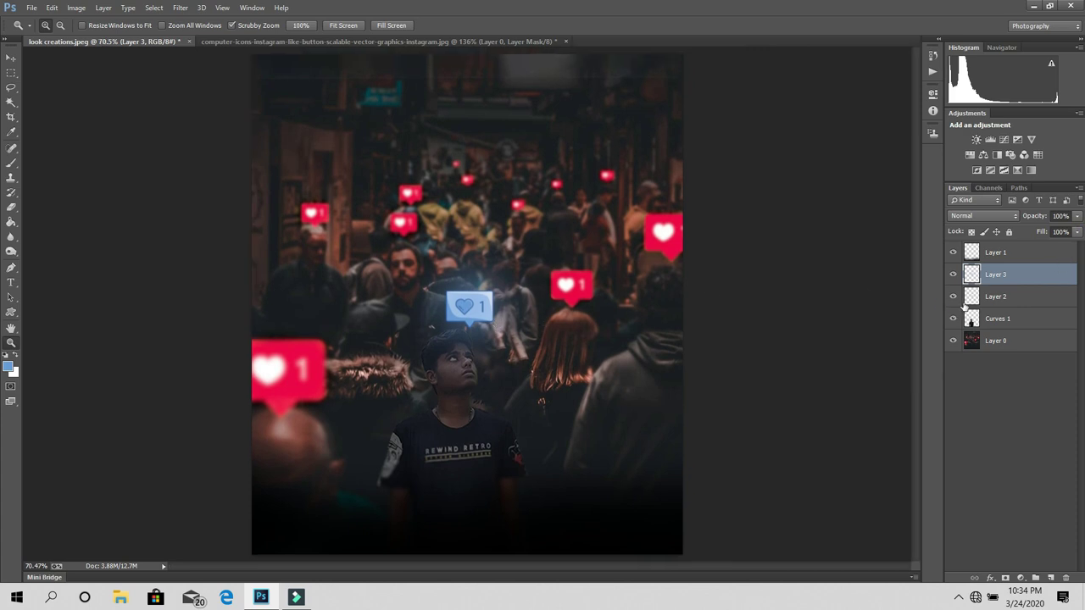
left_click(953, 274)
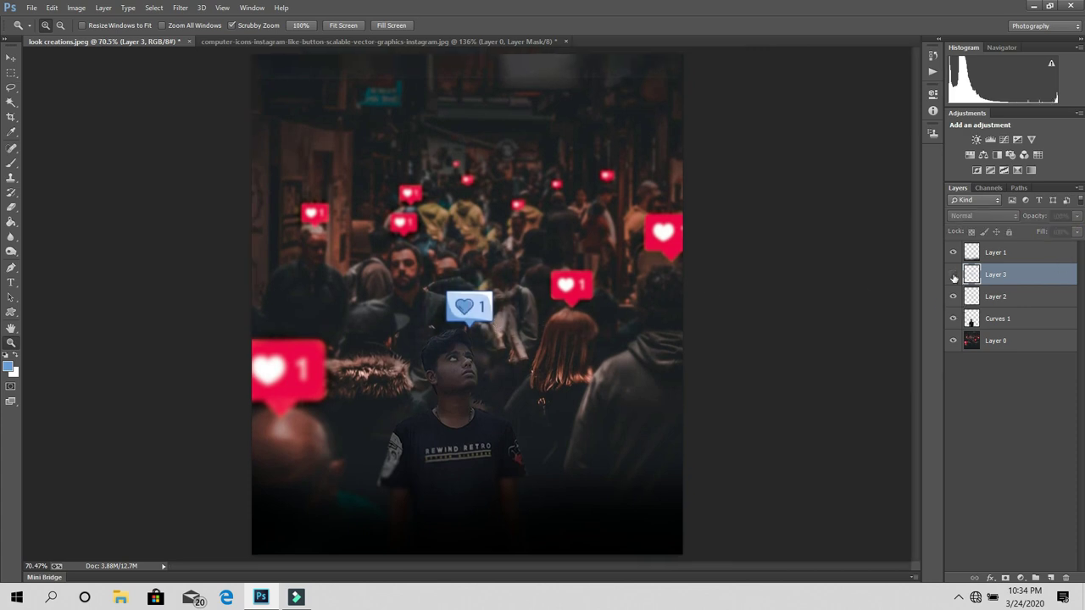
Merge Layer 2 into the layer below, then select Curves 1 and frame the man
right_click(1006, 303)
left_click(789, 412)
left_click(621, 360)
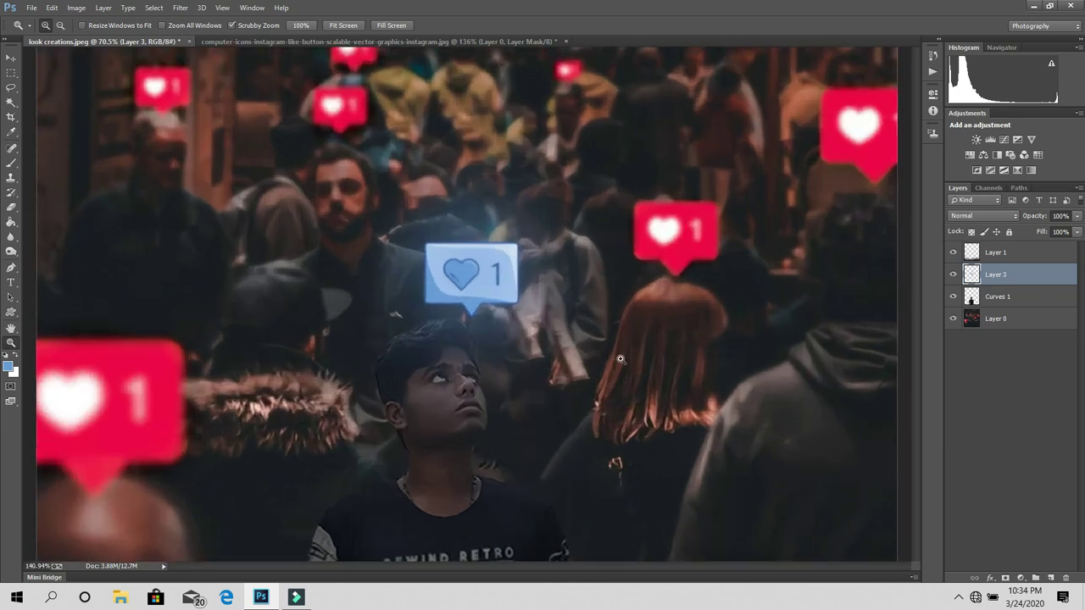
left_click(1026, 299)
left_click_drag(463, 402, 458, 298)
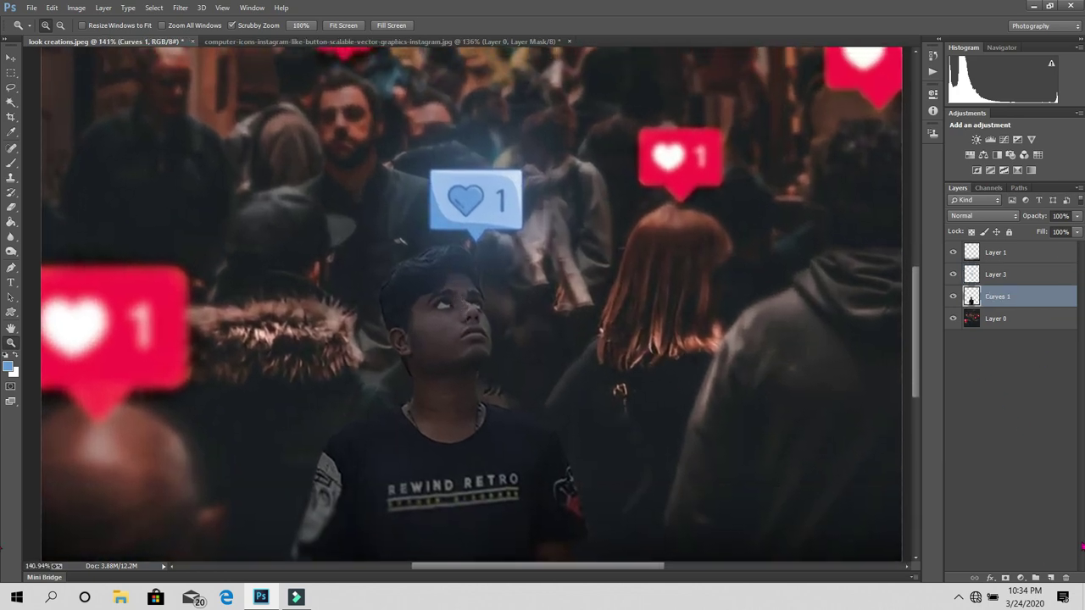
Add a Hue/Saturation layer clipped to Curves 1, colorized at Hue 213, Saturation 33
left_click(969, 155)
left_click(831, 279)
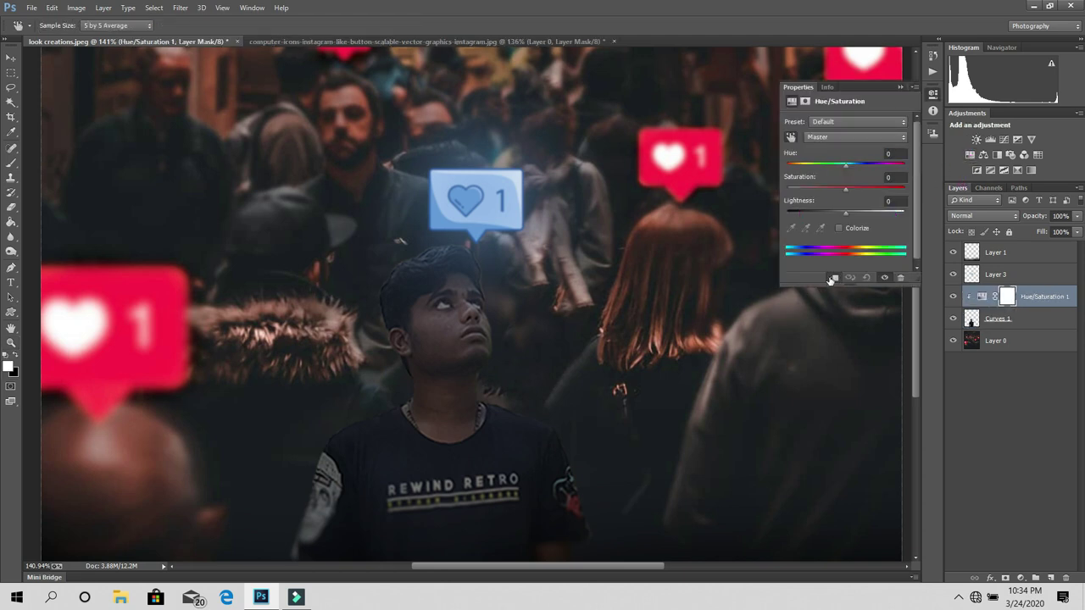
left_click(849, 229)
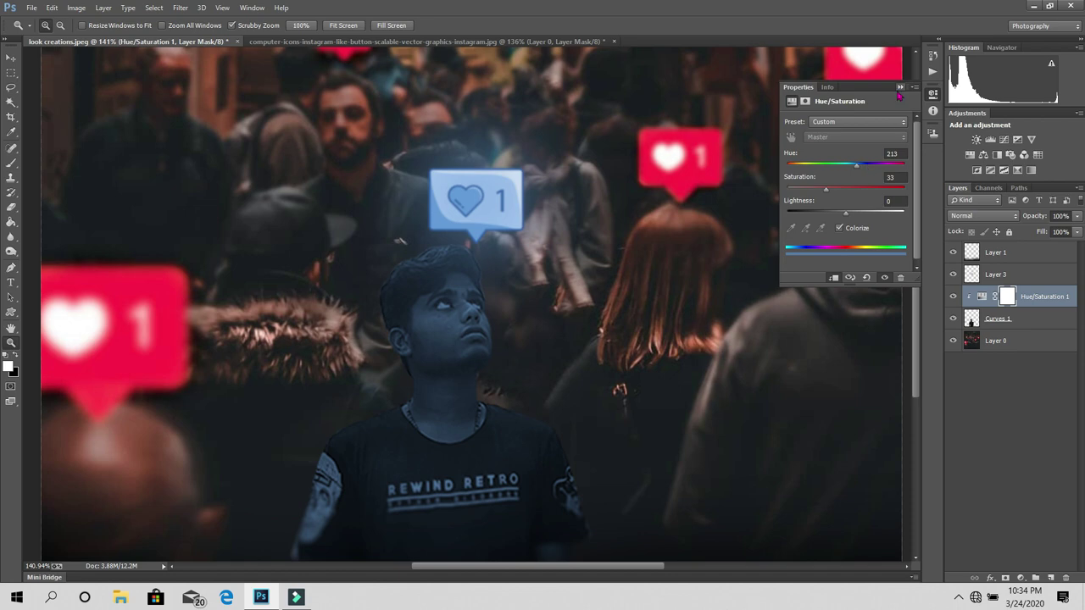
left_click(900, 87)
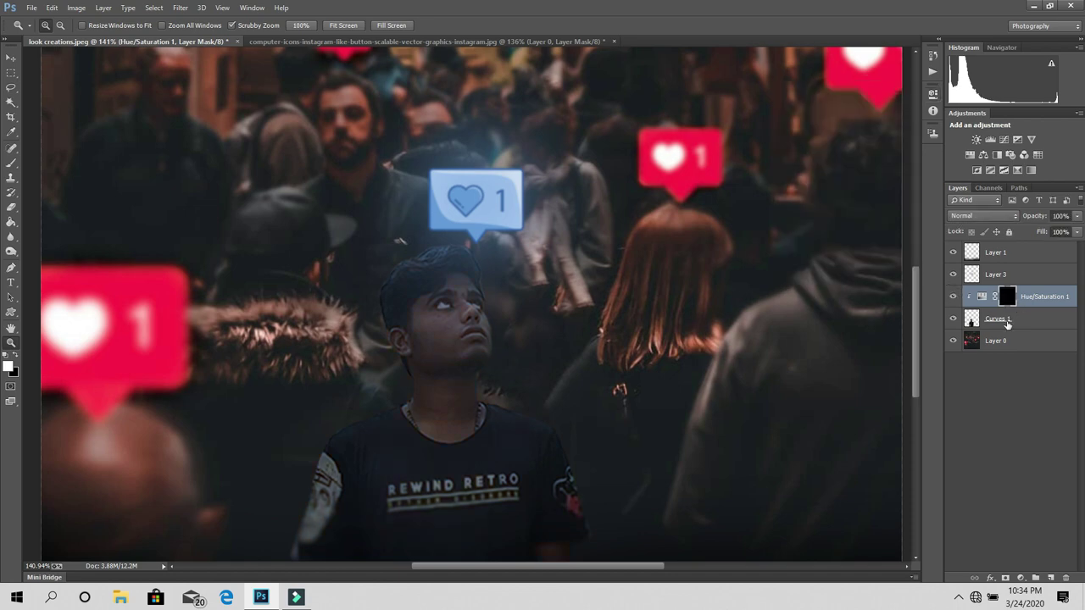
Target the Hue/Saturation 1 mask with a soft 27% brush and frame the man's face and hair
scroll(461, 297, "up", 2)
scroll(464, 354, "up", 1)
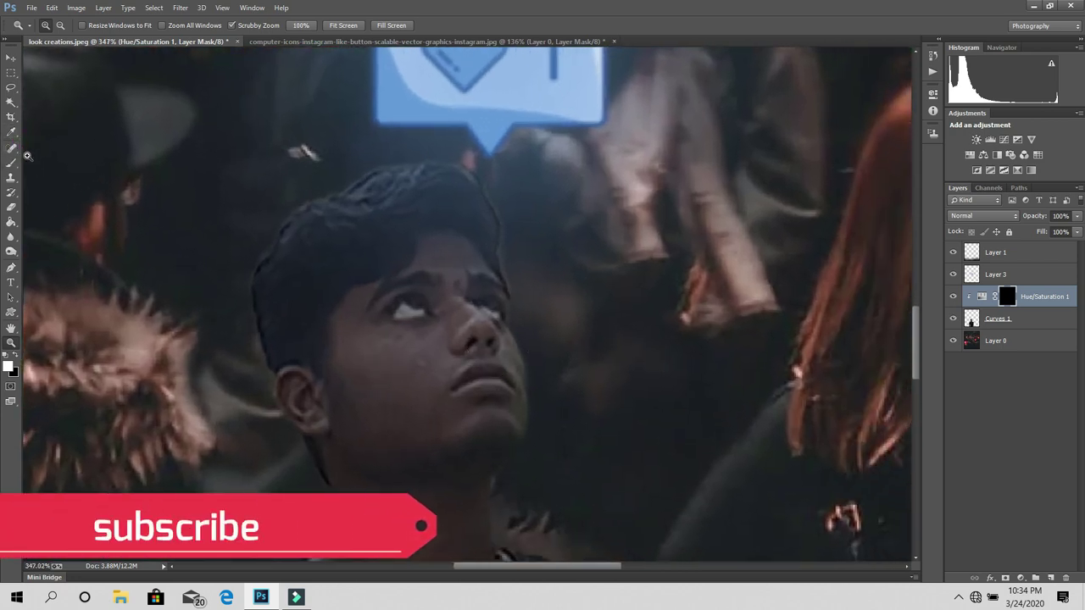
left_click(11, 147)
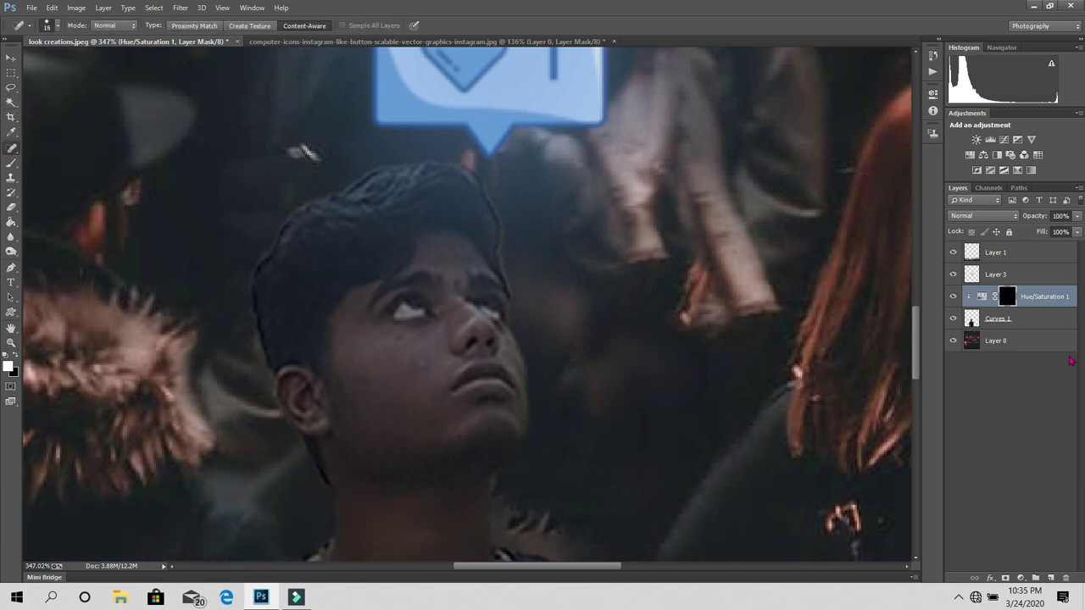
left_click(1022, 322)
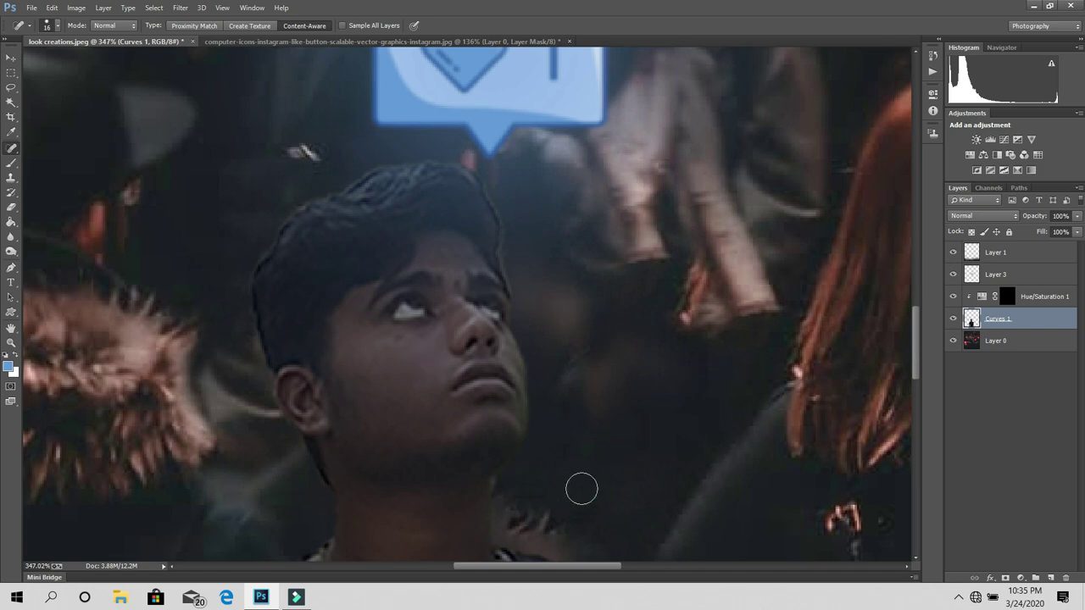
left_click(1012, 300)
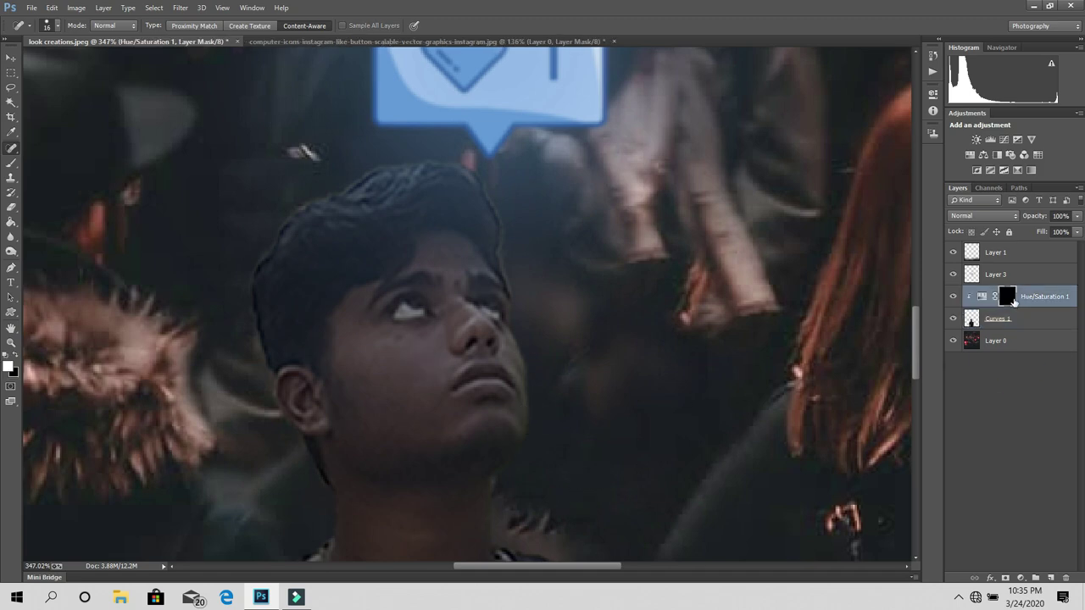
key("b")
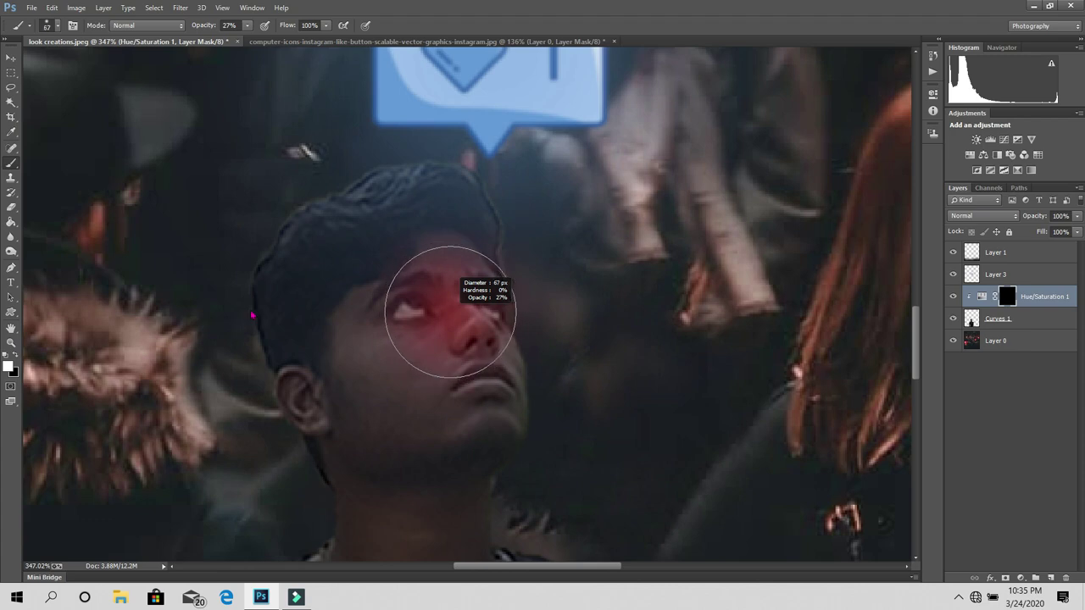
left_click_drag(451, 312, 452, 312)
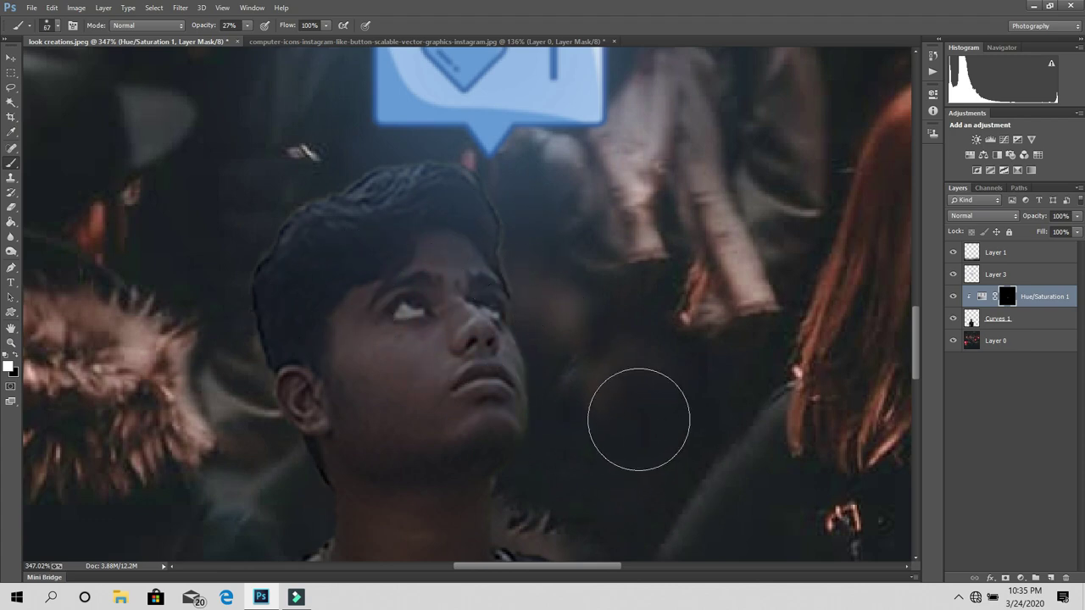
left_click_drag(402, 361, 373, 407)
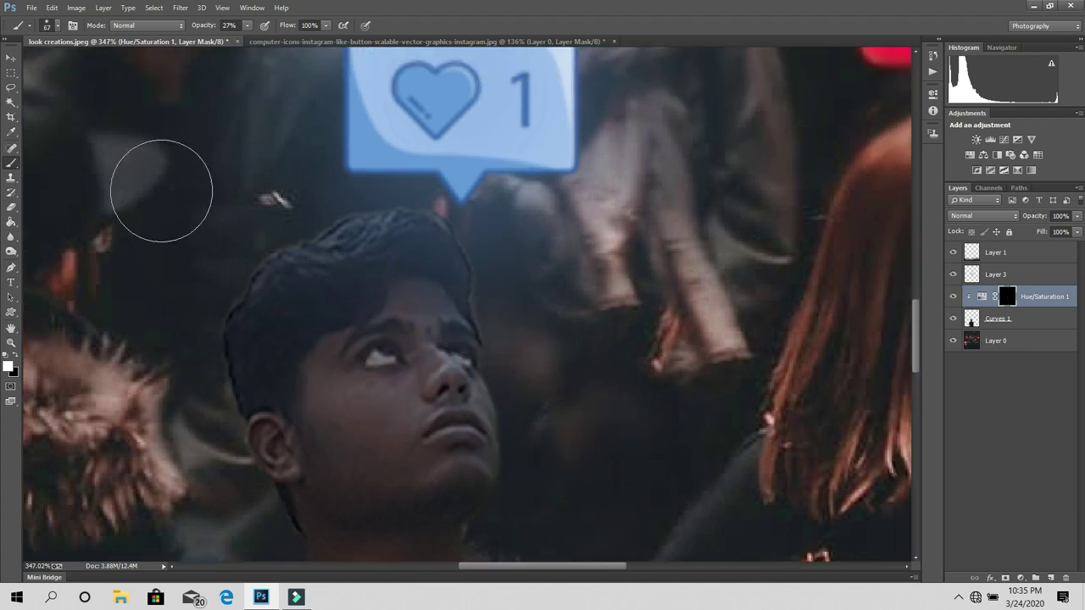
left_click_drag(296, 220, 245, 82)
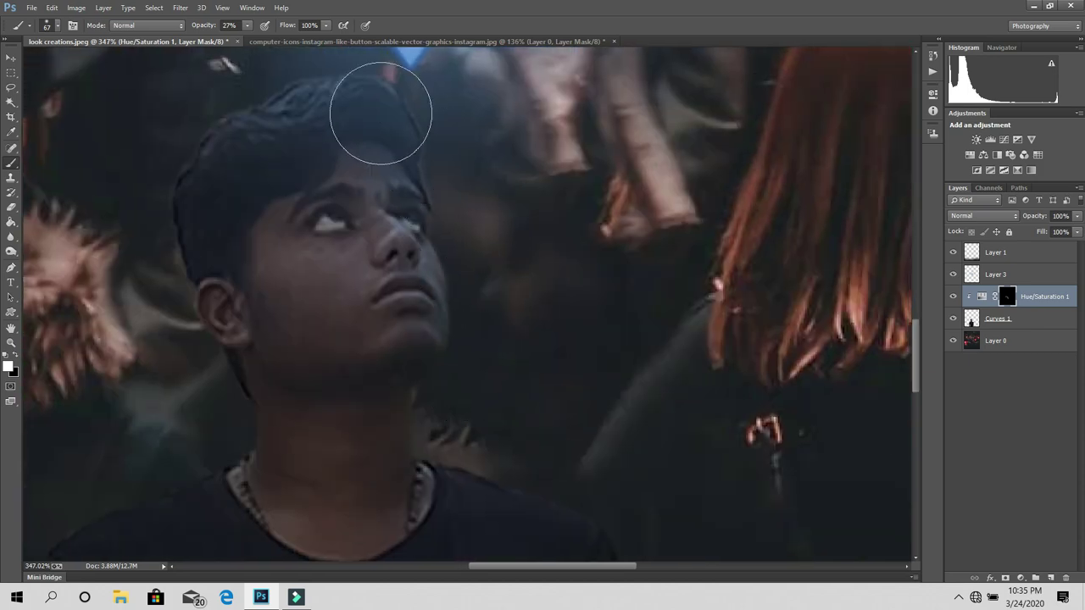
left_click_drag(545, 399, 486, 298)
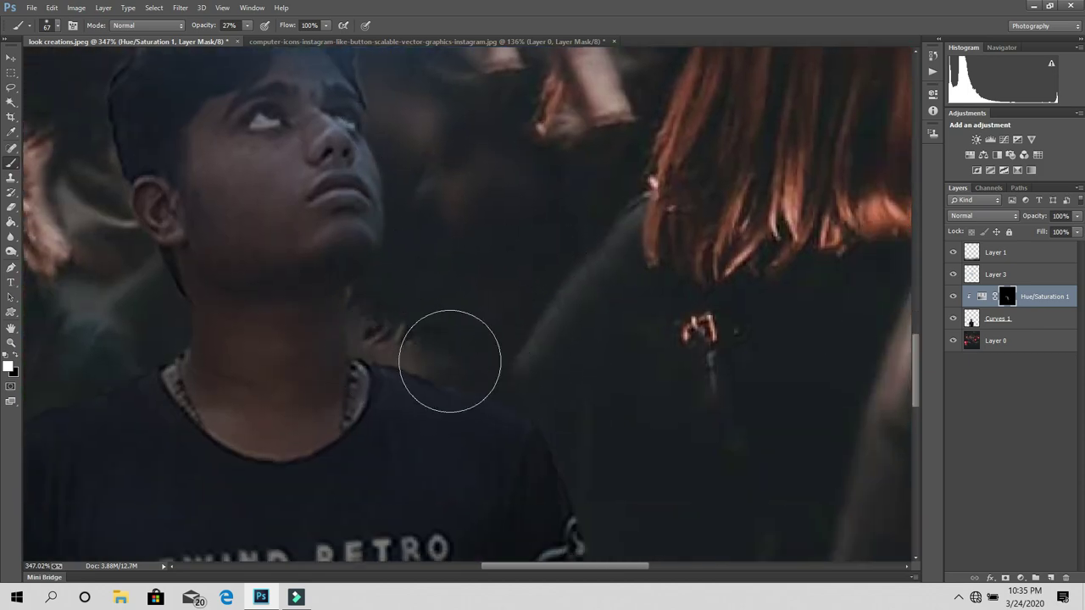
mouse_move(421, 155)
left_mouse_down()
mouse_move(503, 311)
mouse_move(583, 376)
left_mouse_up()
left_click_drag(543, 308, 534, 242)
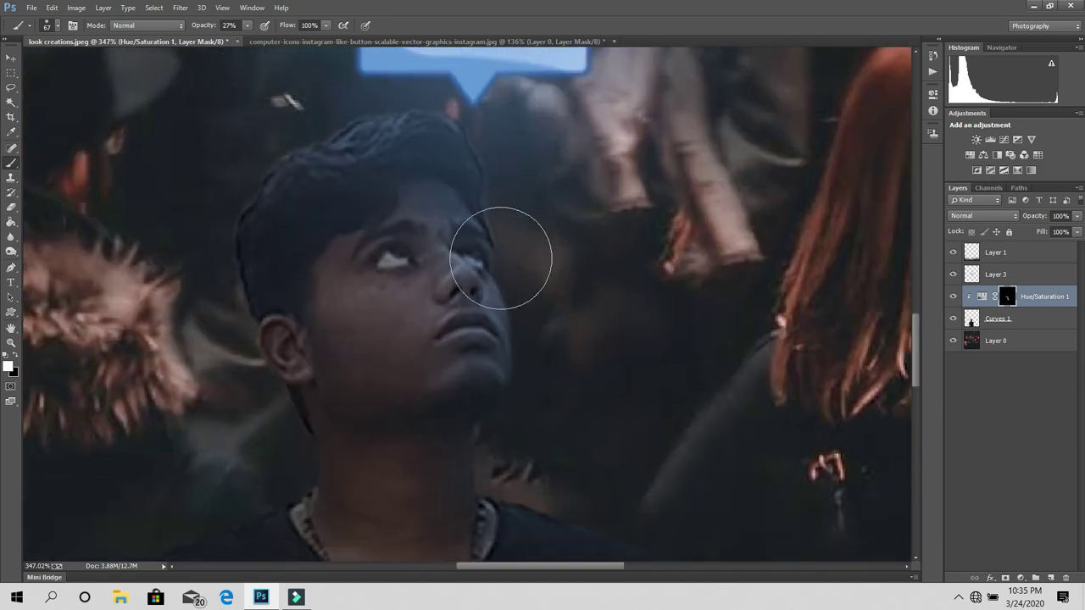
Paint white on the mask over the man's face, zooming between the crowd and his face
key("z")
left_click_drag(505, 372, 534, 428)
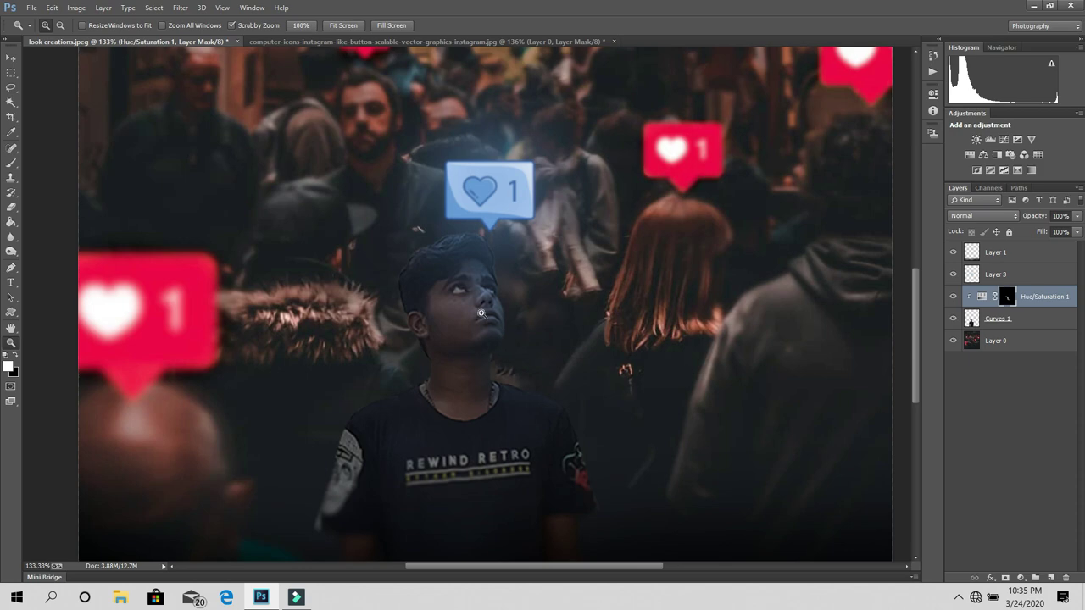
left_click_drag(463, 287, 508, 287)
key("b")
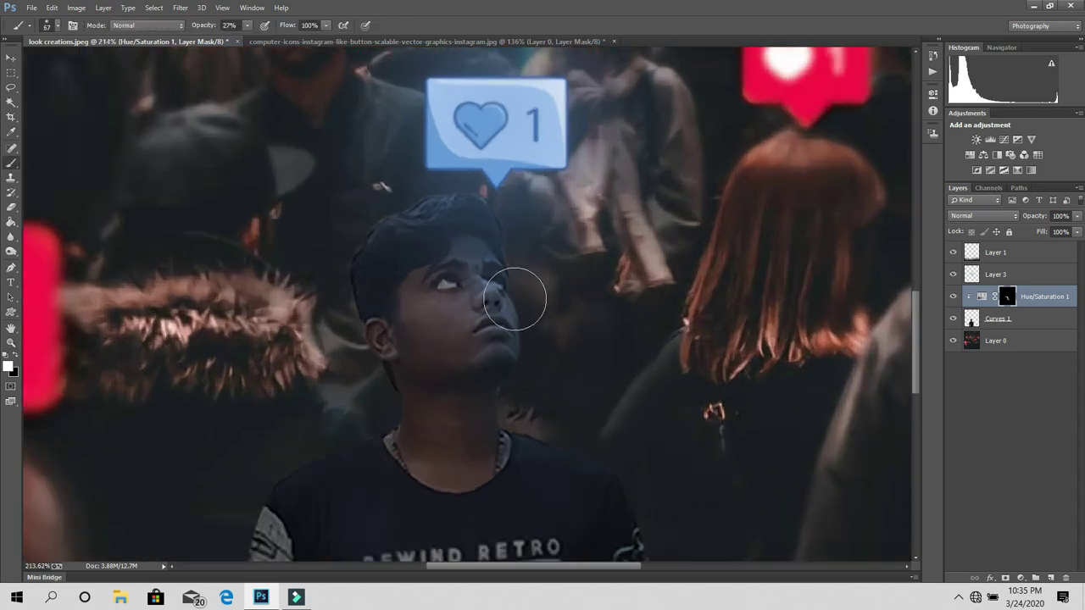
key("z")
left_click_drag(615, 379, 513, 411)
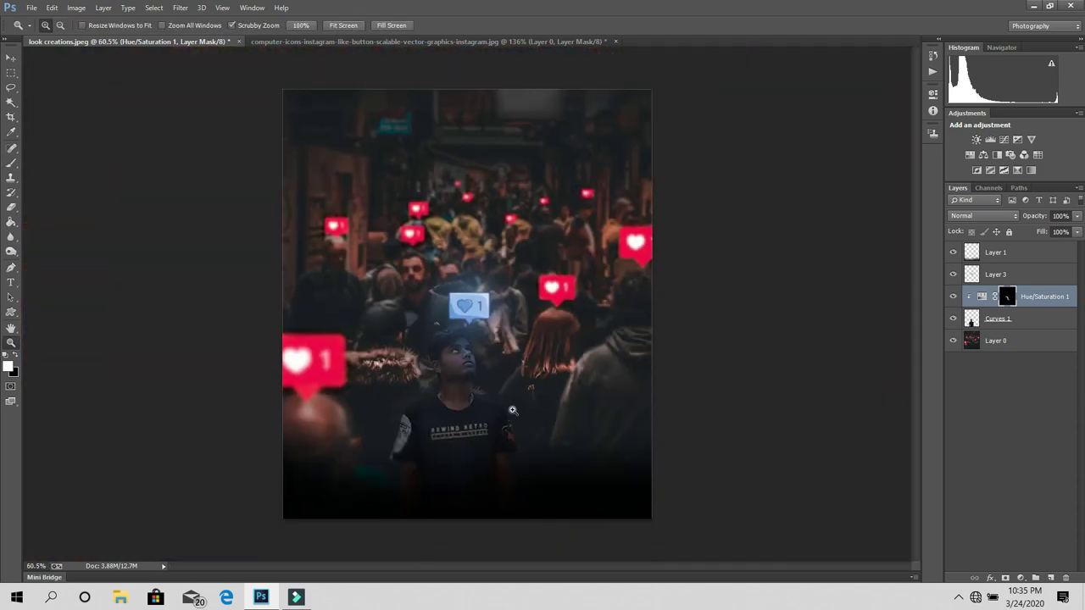
mouse_move(446, 416)
left_mouse_down()
mouse_move(476, 424)
mouse_move(486, 401)
left_mouse_up()
key("b")
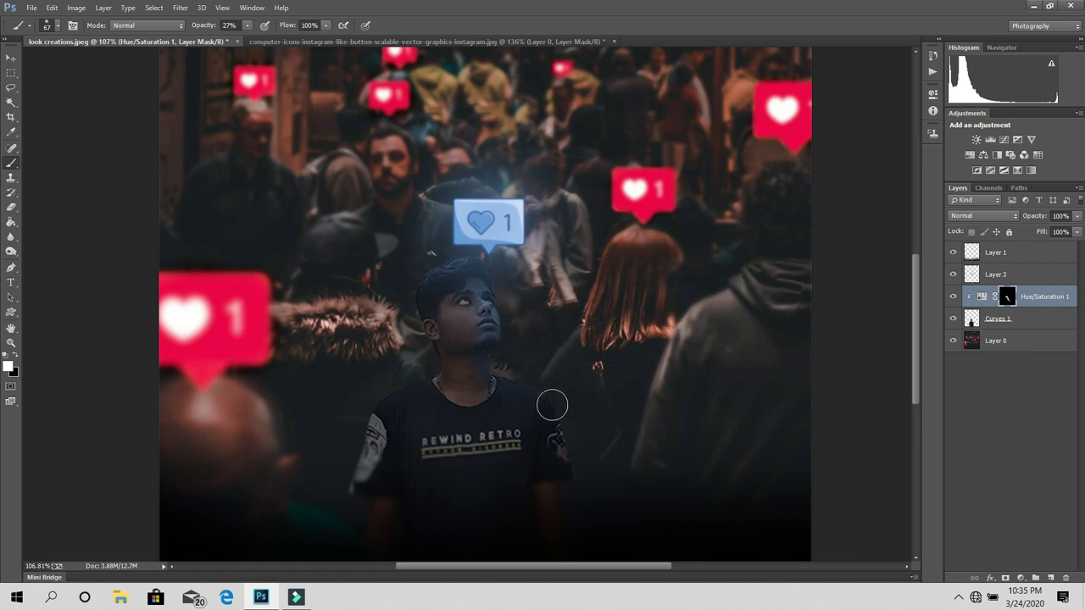
Paint black to clear the tint from the neck, then white onto the nose and cheek
key("z")
left_click_drag(447, 373, 491, 382)
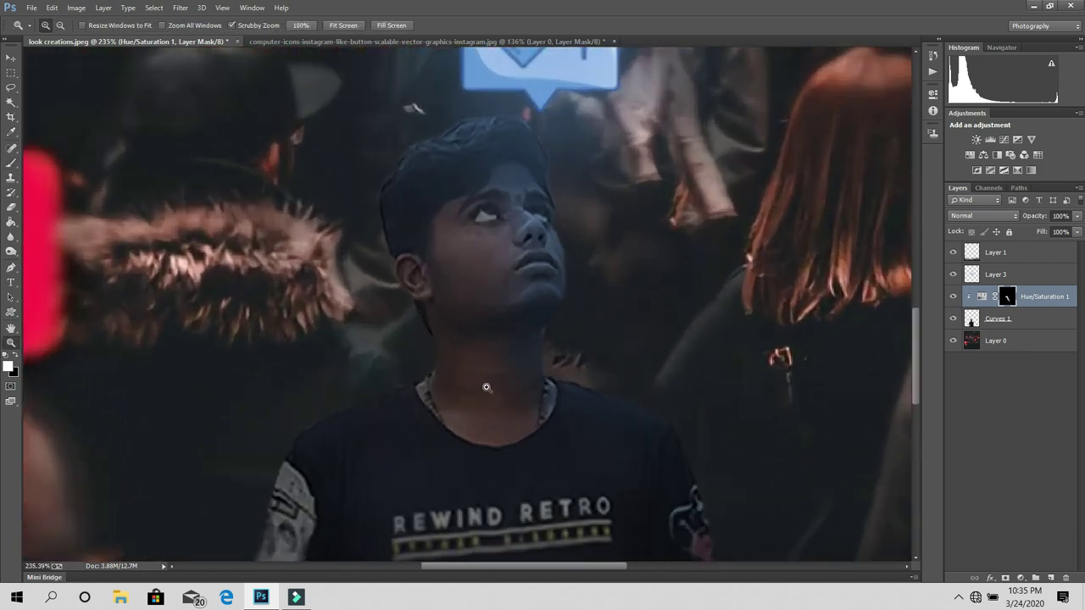
key("b")
mouse_move(548, 319)
left_mouse_down()
mouse_move(480, 388)
mouse_move(475, 353)
mouse_move(495, 305)
mouse_move(492, 314)
mouse_move(475, 260)
left_mouse_up()
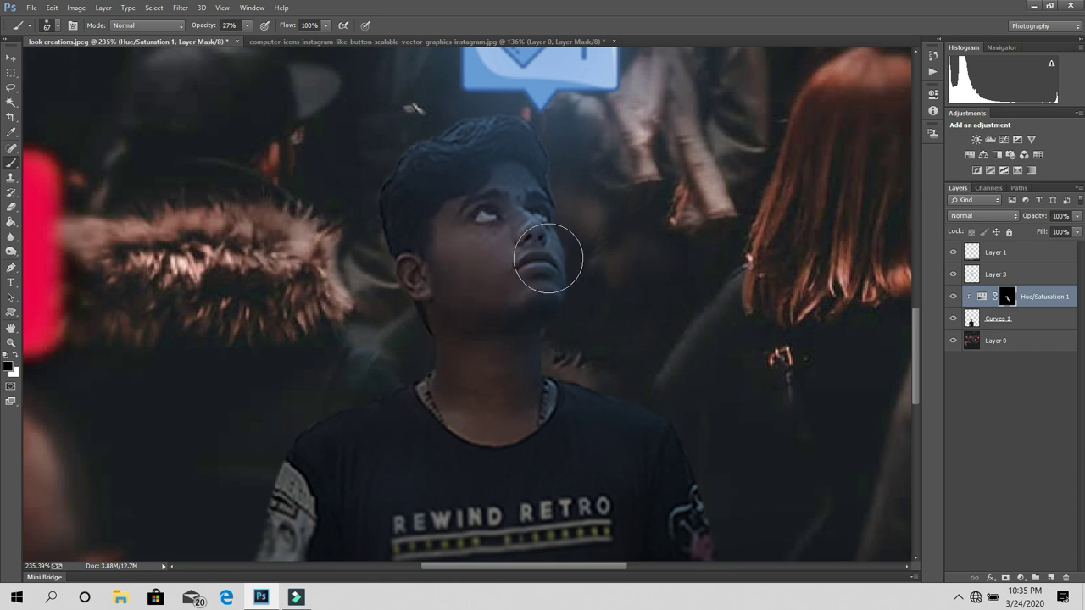
key("x")
left_click_drag(554, 235, 571, 259)
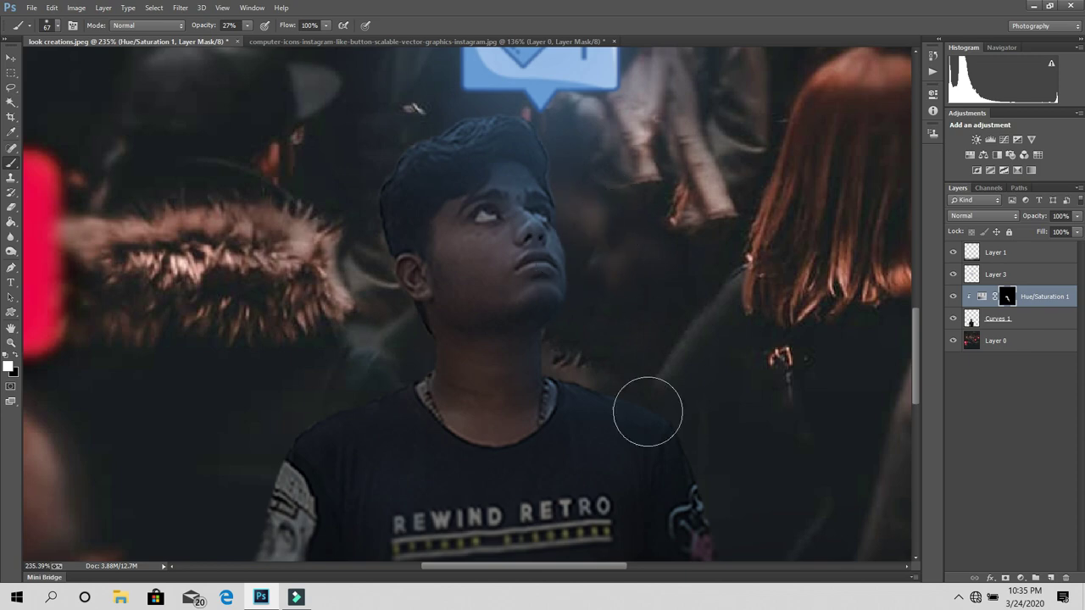
key("z")
left_click_drag(539, 321, 534, 374)
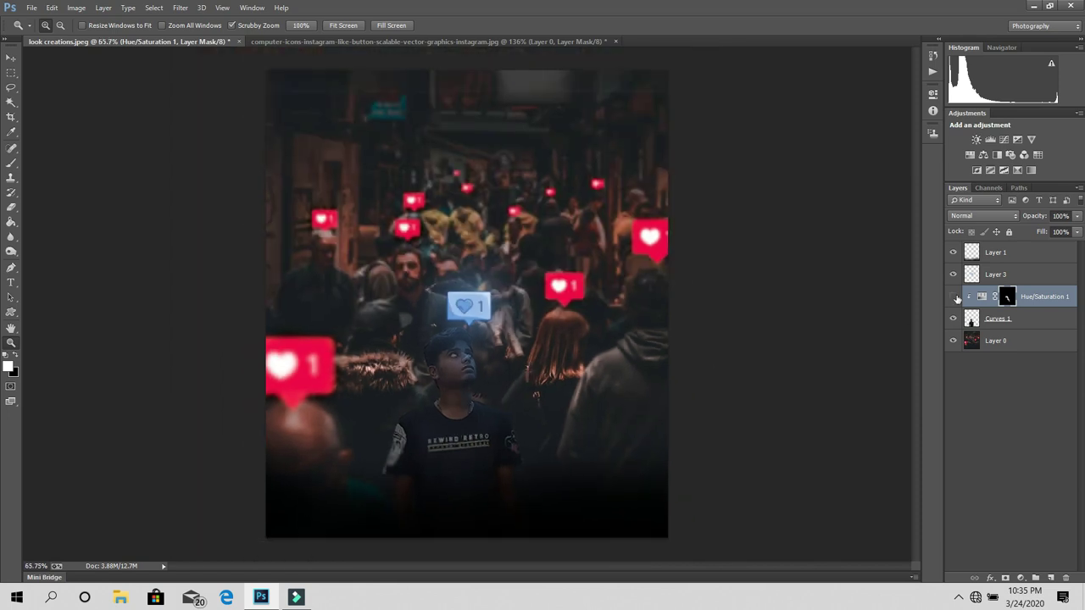
Merge Hue/Saturation 1 down and toggle Layer 1, Layer 3 and Hue/Saturation visibility to compare
left_click(1034, 318, "shift")
right_click(1036, 320)
left_click(776, 411)
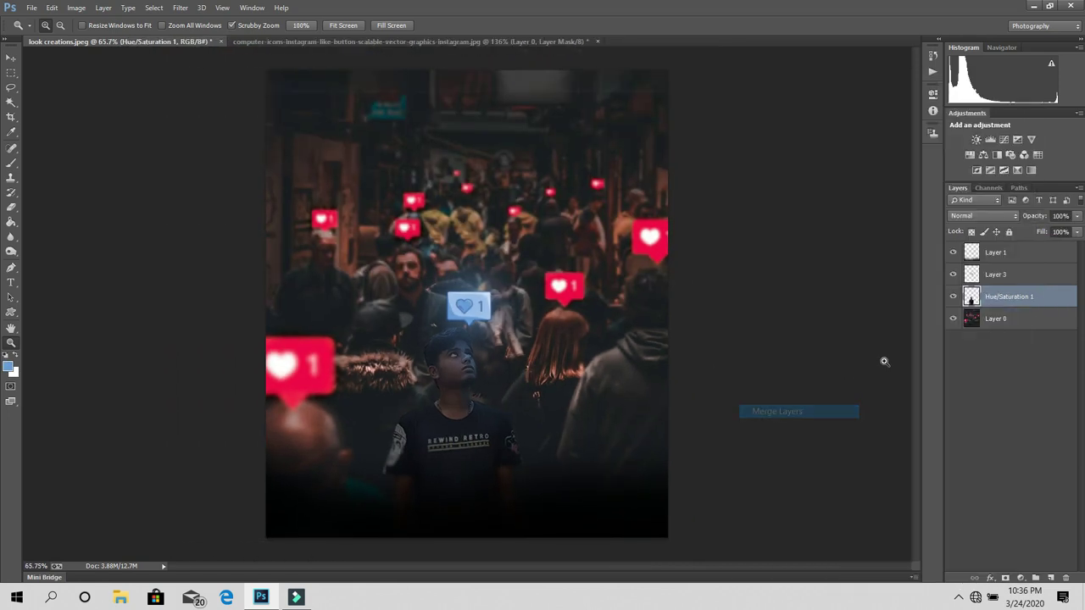
left_click(988, 274)
left_click(952, 254)
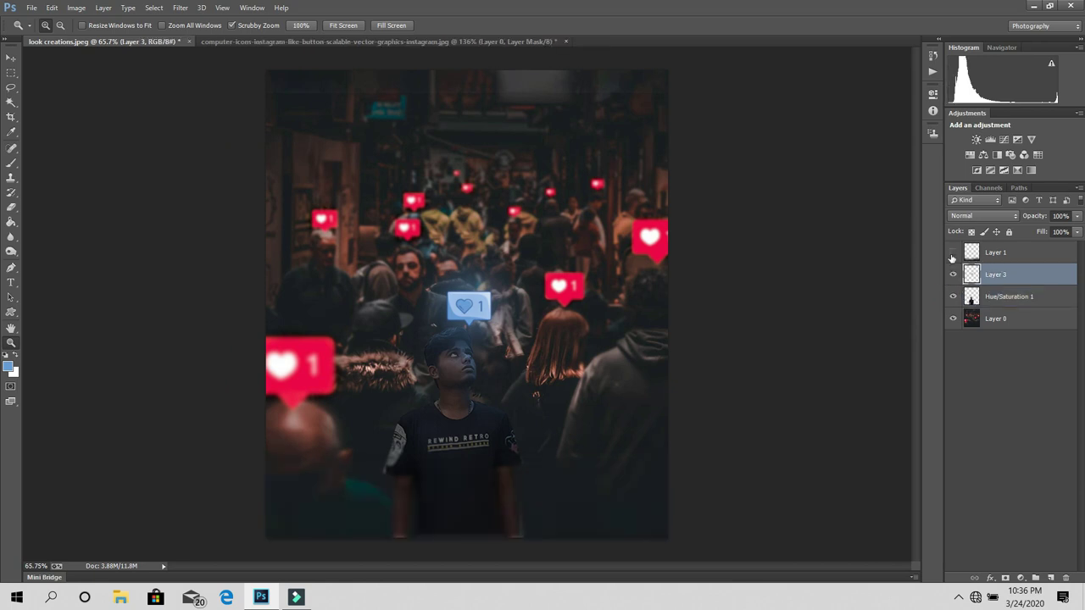
left_click(952, 254)
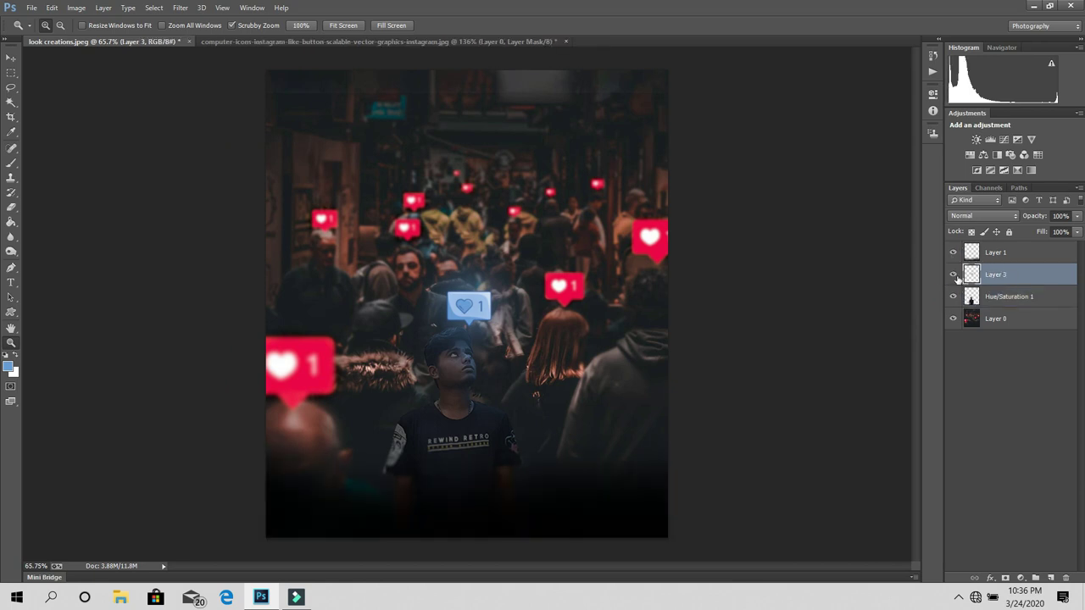
left_click(953, 275)
left_click(998, 297)
left_click(954, 297)
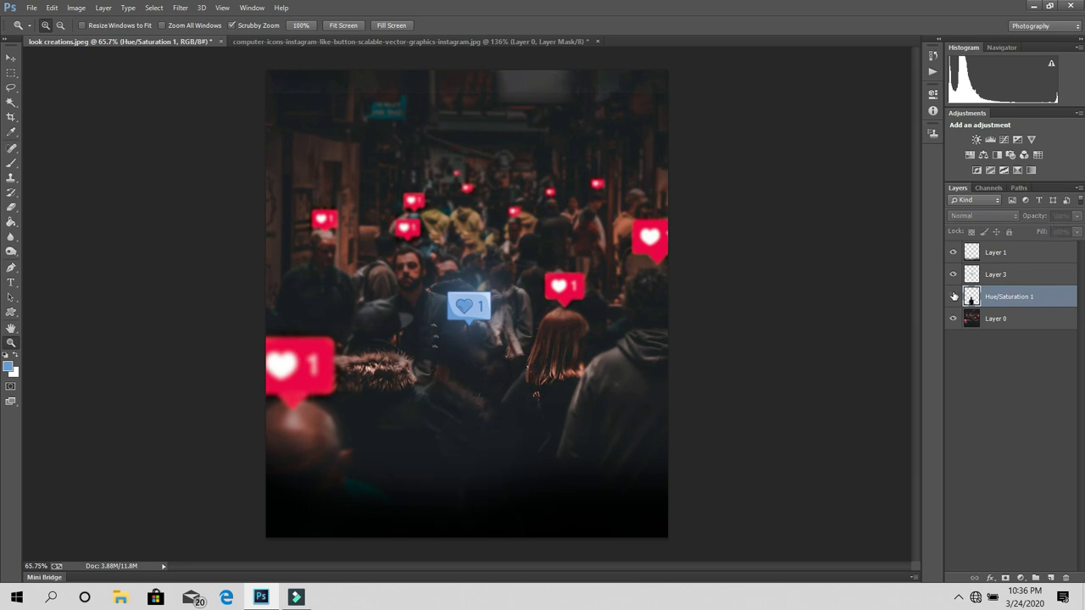
left_click(996, 319)
Duplicate all four layers and merge the copies into Layer 1 copy
left_click(1013, 254)
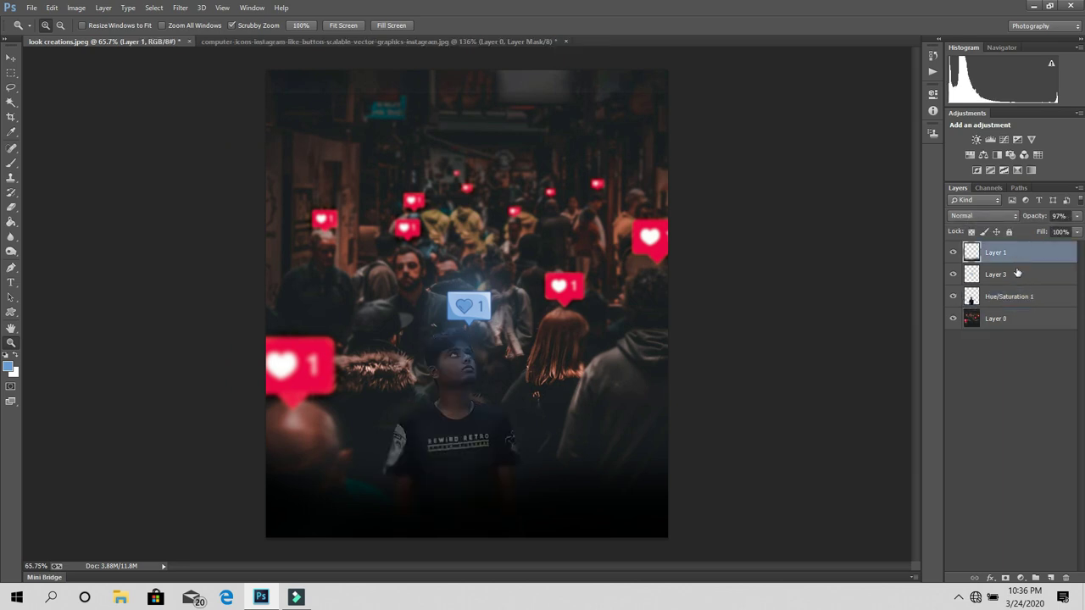
left_click(1008, 321, "shift")
mouse_move(1019, 290)
left_mouse_down()
mouse_move(1073, 551)
mouse_move(1051, 578)
left_mouse_up()
right_click(1012, 286)
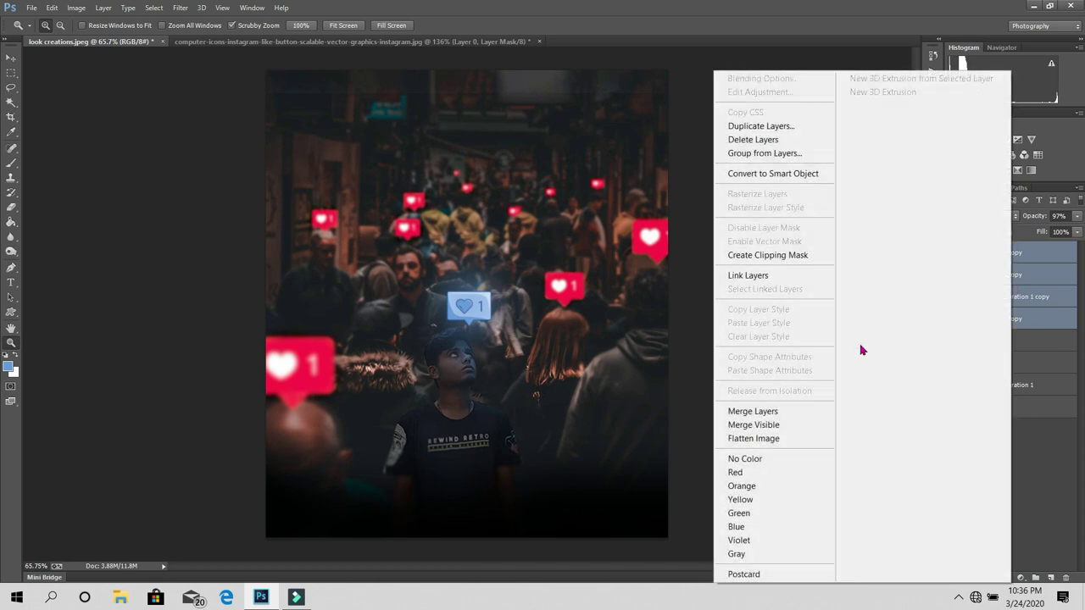
left_click(797, 413)
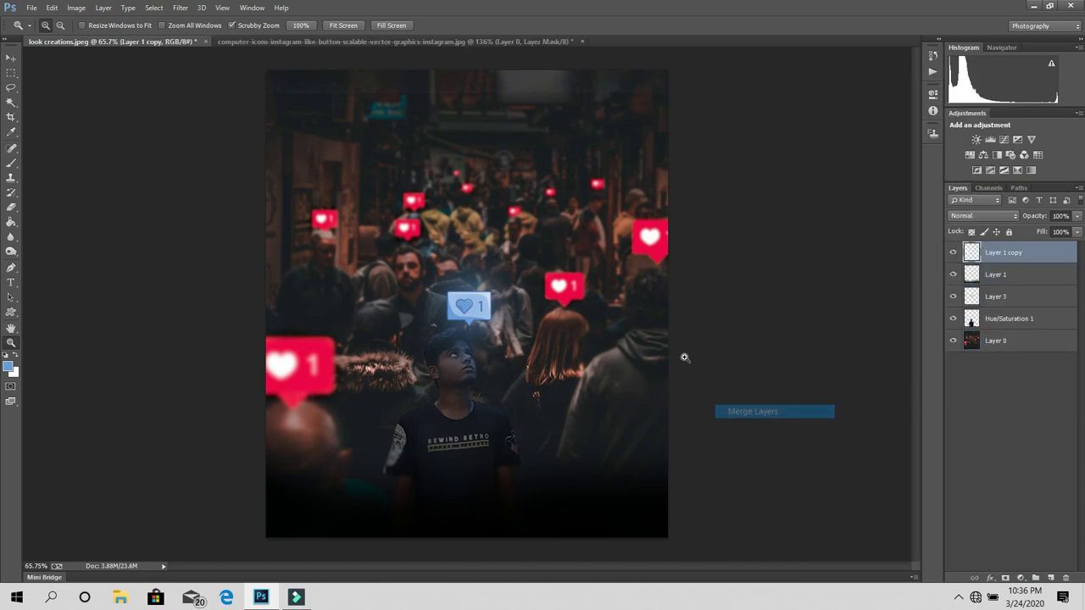
left_click(180, 8)
Cancel Camera Raw and crop the canvas to the image bounds, removing the transparent strip
left_click(229, 90)
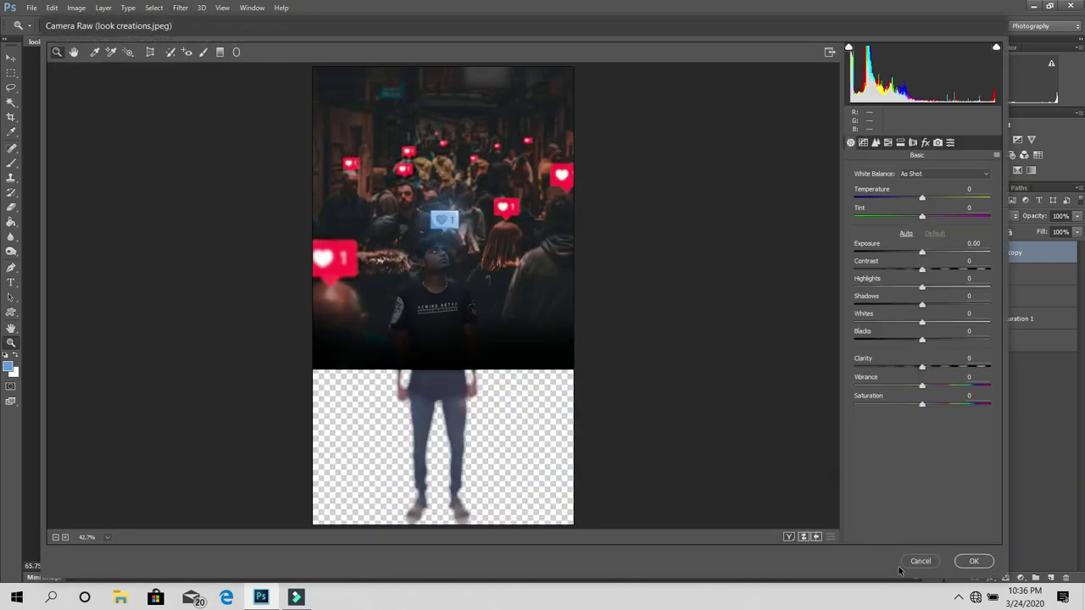
left_click(916, 562)
key("c")
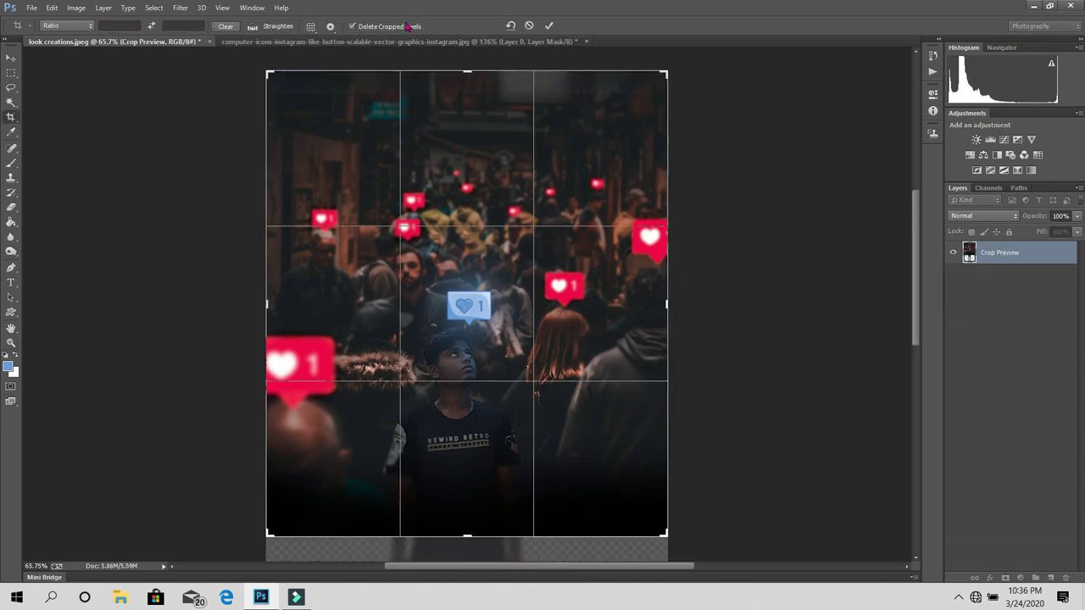
left_click(549, 25)
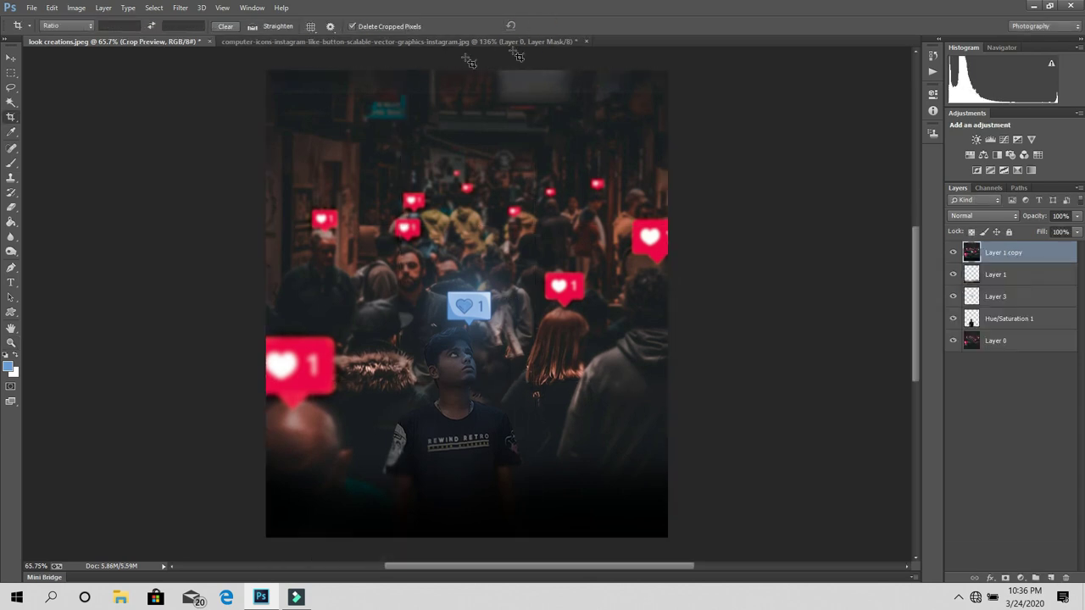
Duplicate Layer 1 copy as Layer 1 copy 2
left_click(181, 8)
key("Escape")
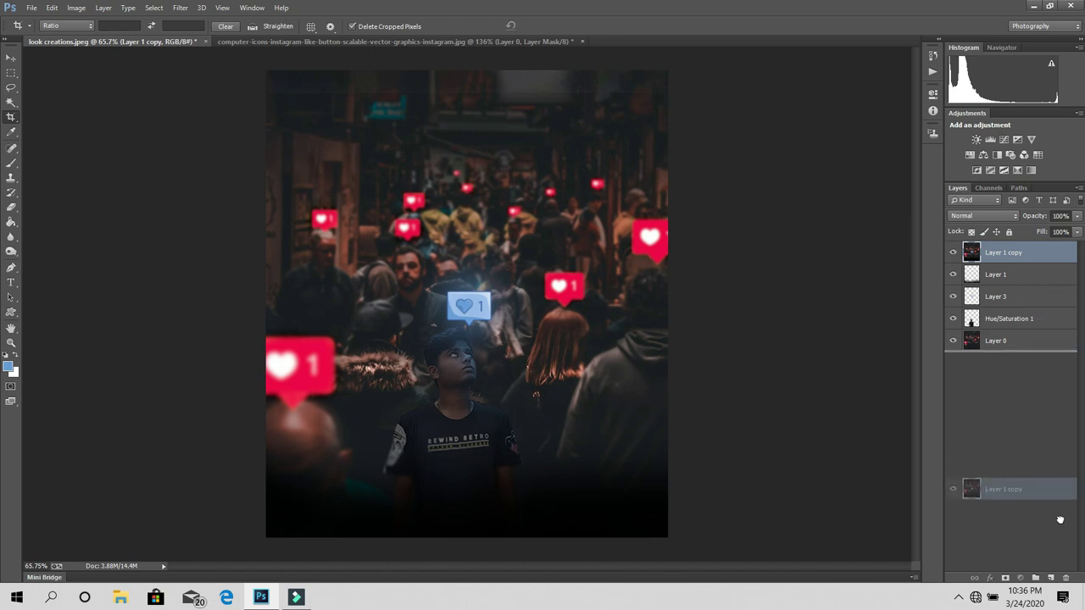
left_click_drag(1034, 256, 1050, 578)
Apply the 'ble red smoke' Camera Raw preset after previewing Blue Dawn, Clarity and chocolate
left_click(193, 7)
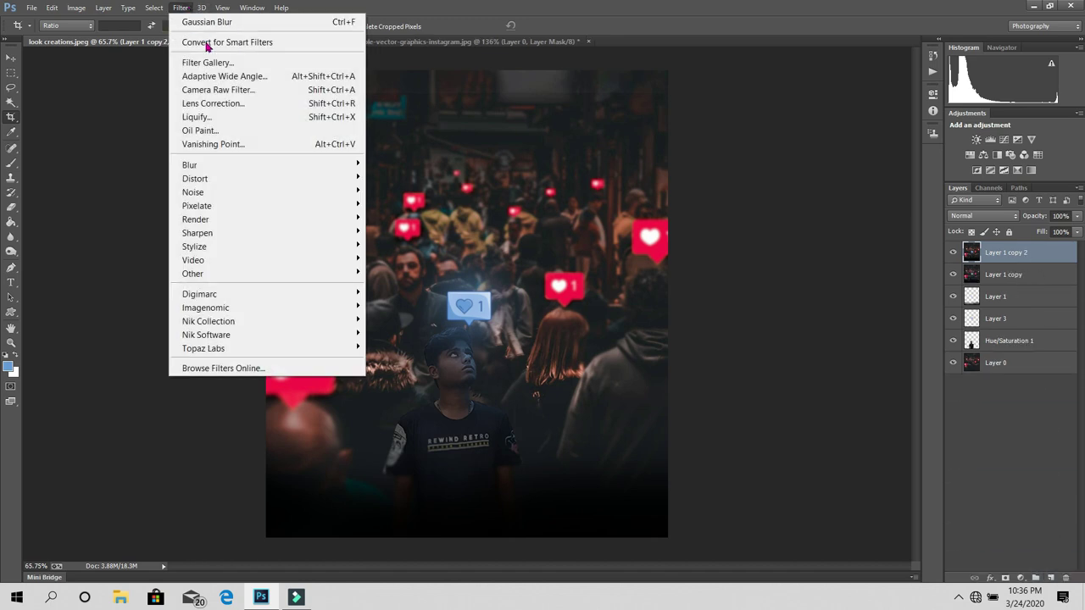
left_click(216, 86)
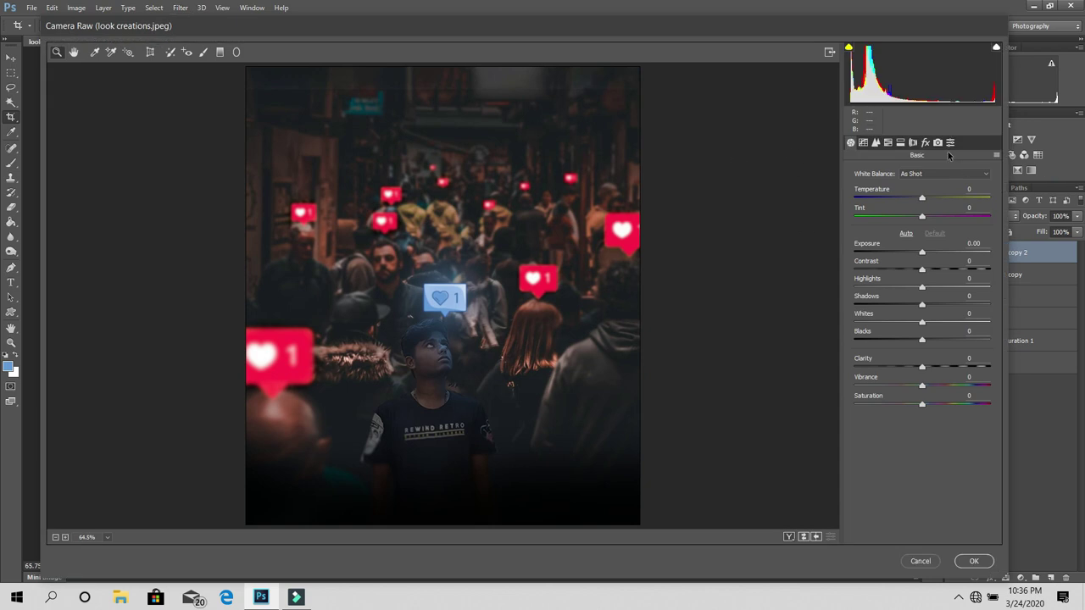
left_click(950, 143)
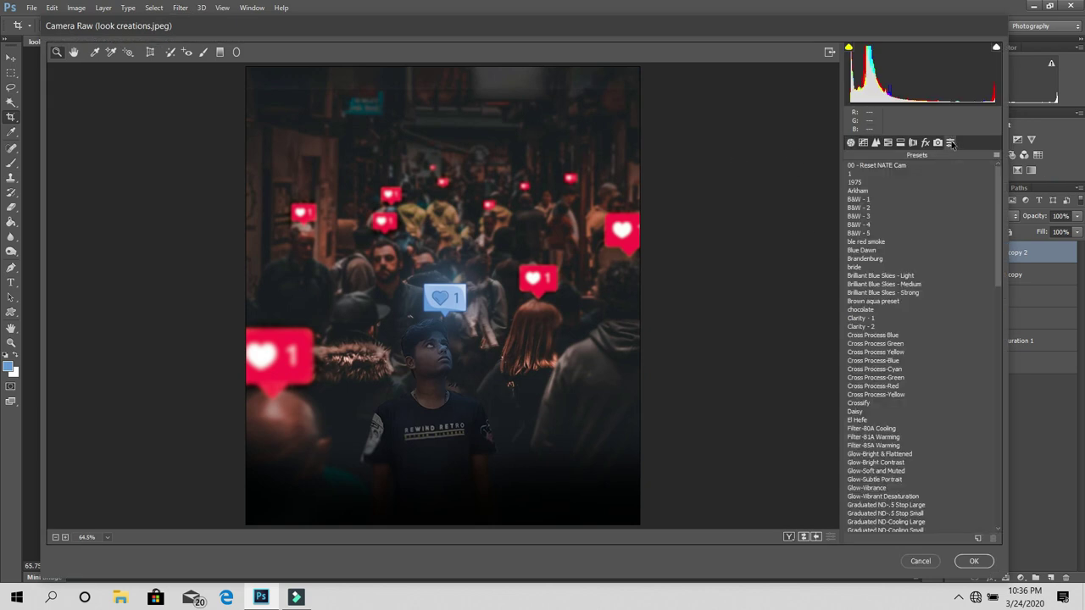
left_click(873, 251)
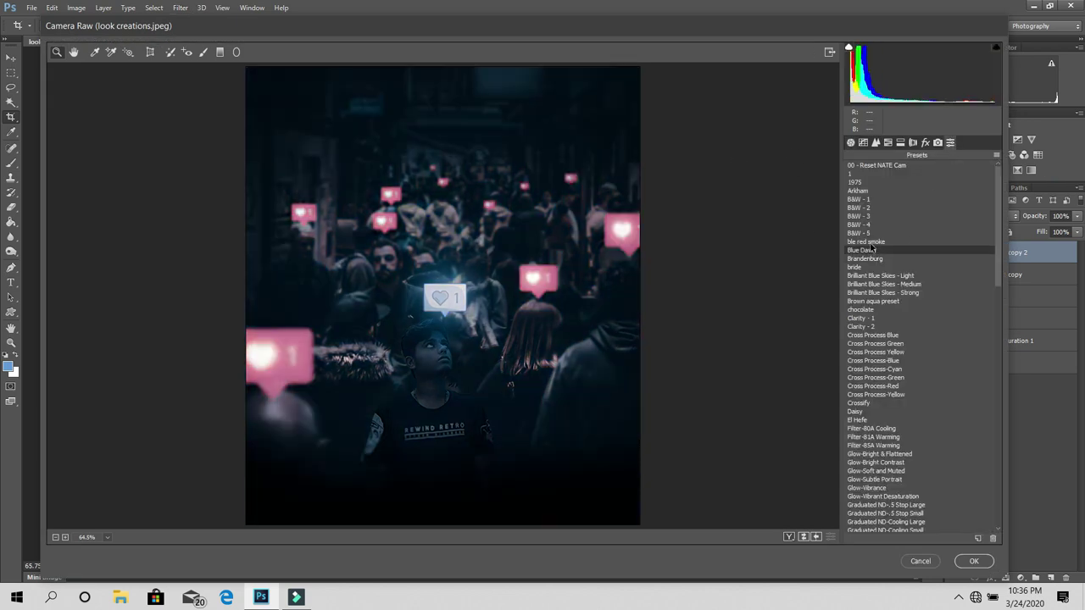
left_click(872, 243)
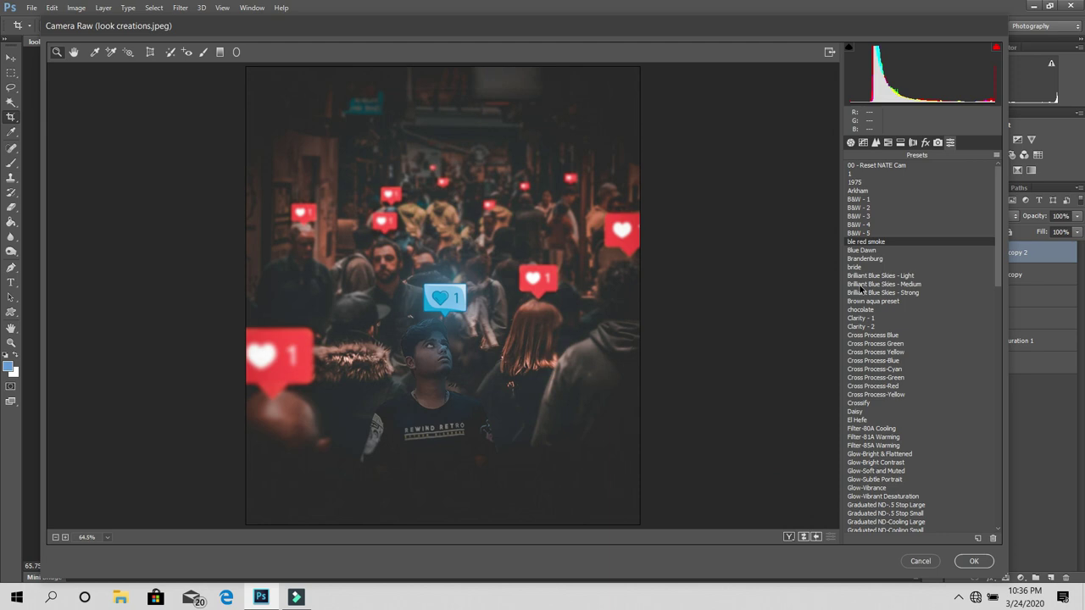
left_click(879, 286)
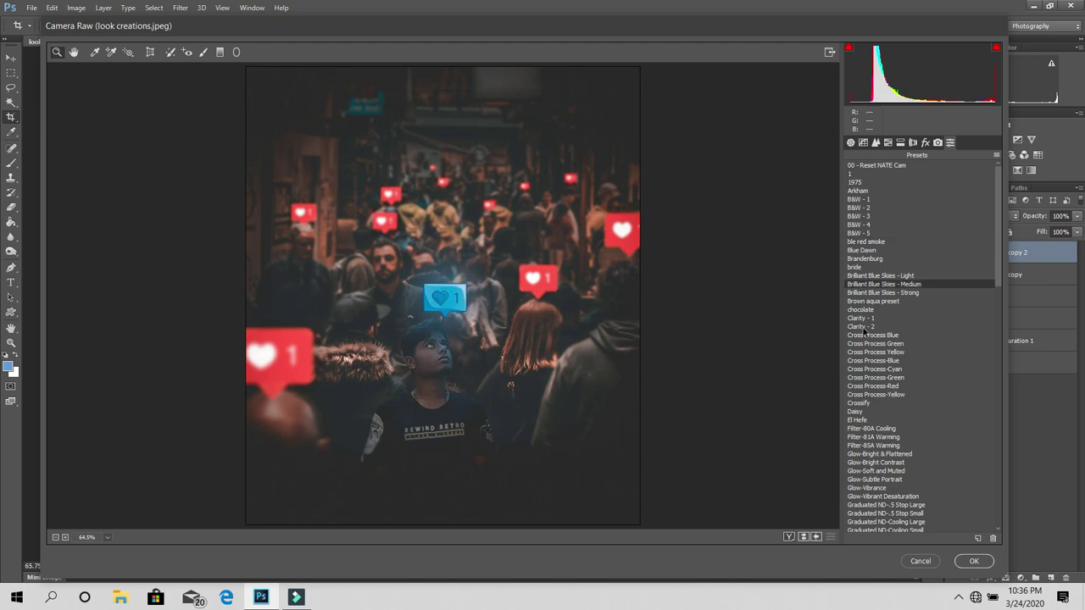
left_click(864, 319)
left_click(862, 310)
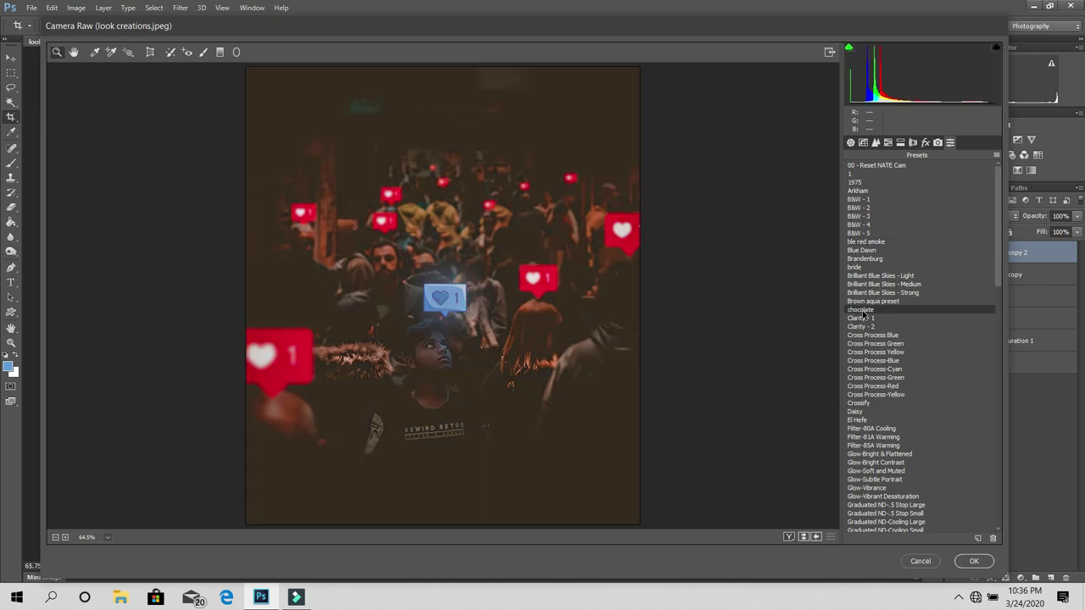
left_click(853, 250)
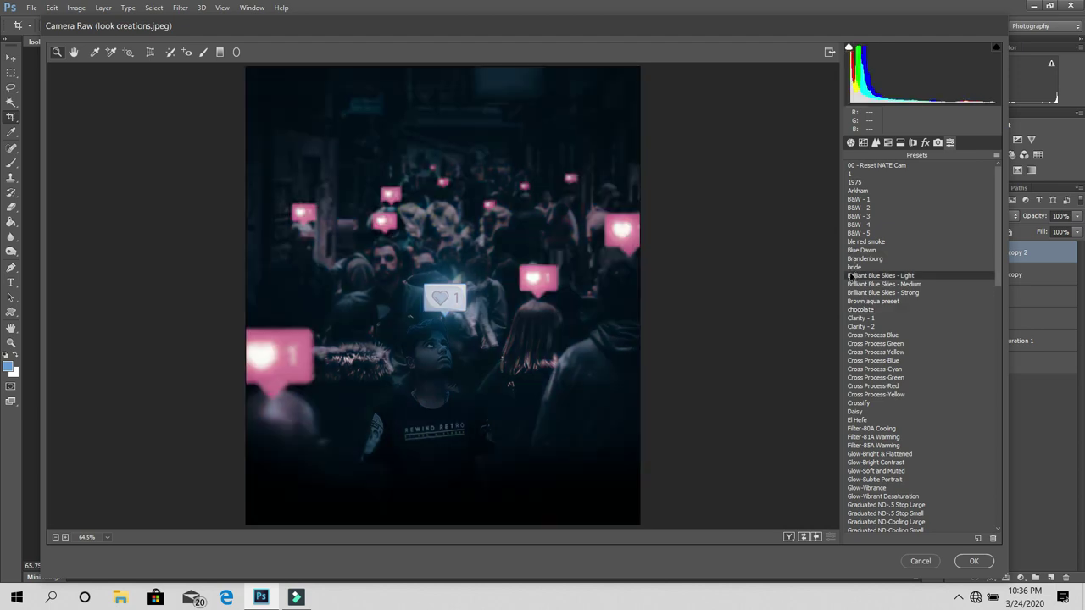
left_click(863, 244)
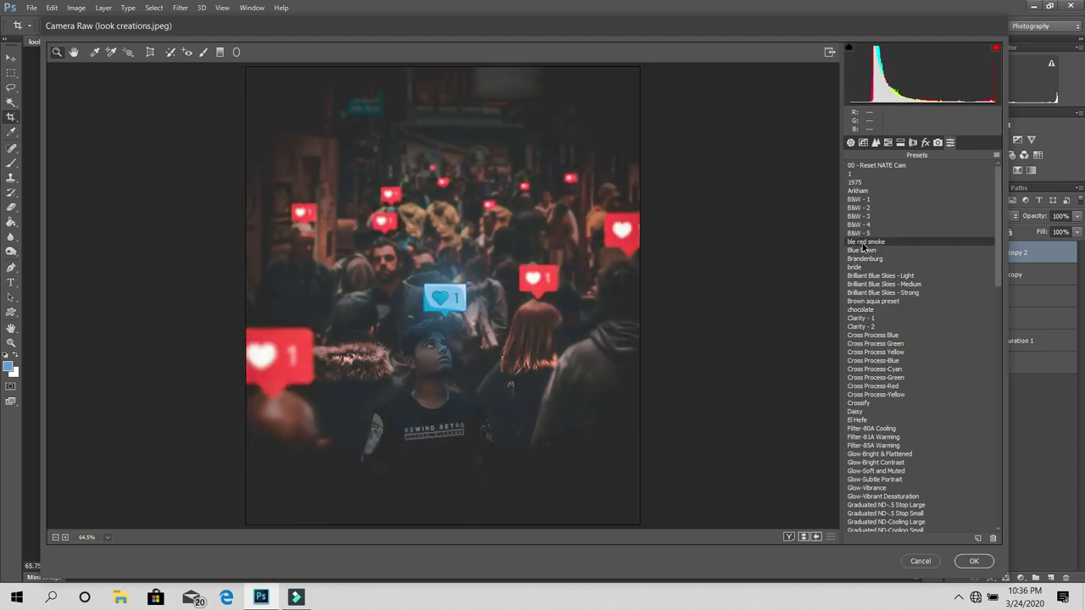
left_click(973, 561)
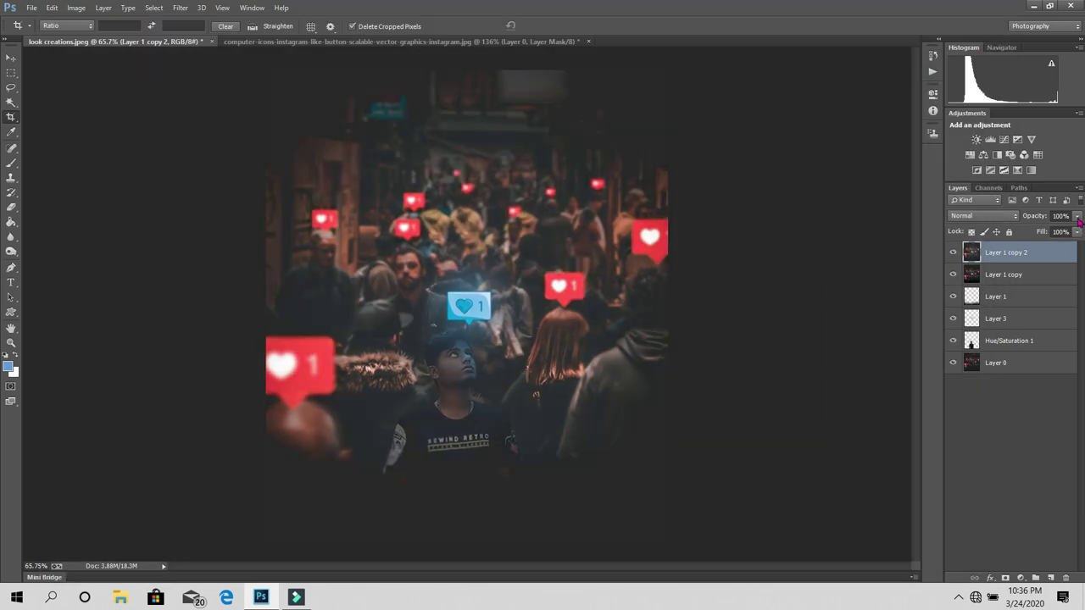
Set the warm layer to 56% opacity and merge it with Layer 1 copy
left_click(1077, 217)
left_click_drag(1070, 230, 1052, 231)
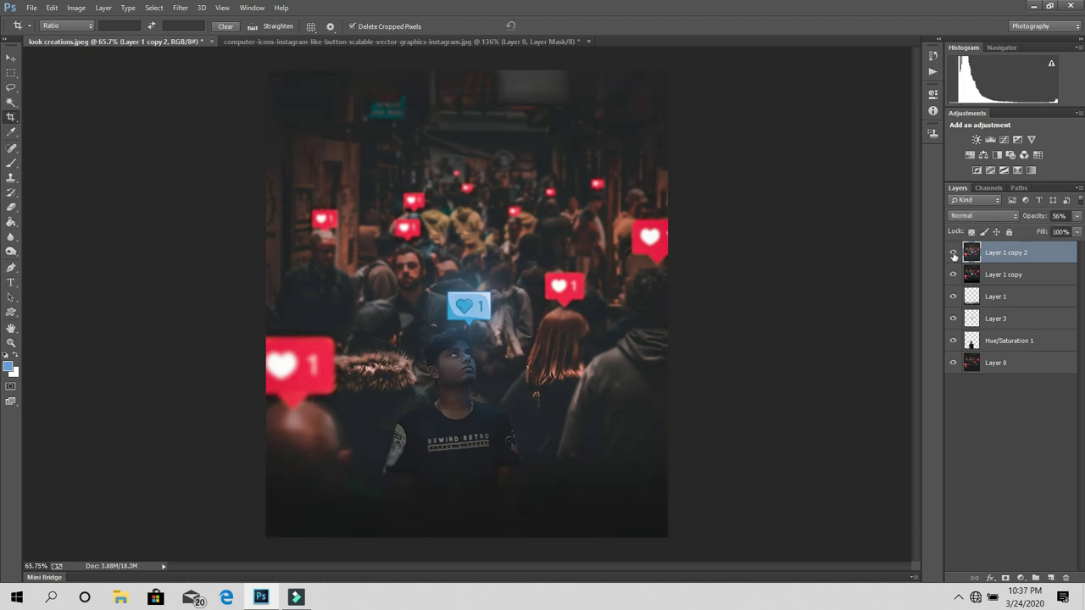
left_click(987, 274, "shift")
right_click(967, 280)
left_click(763, 412)
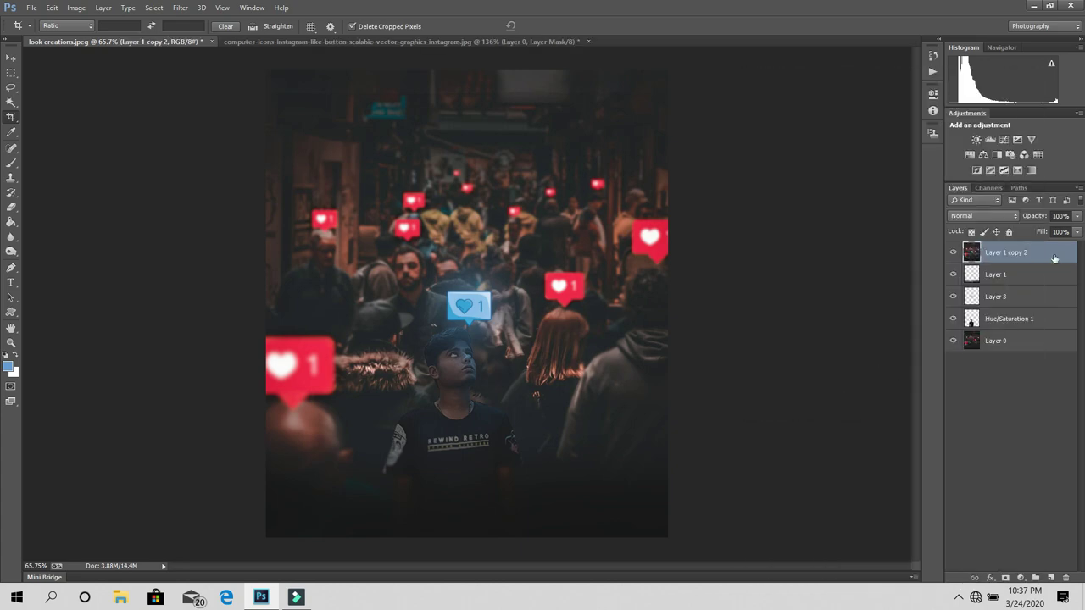
Duplicate the merged layer as Layer 1 copy 3 and open the Camera Raw filter
left_click_drag(1008, 253, 1058, 577)
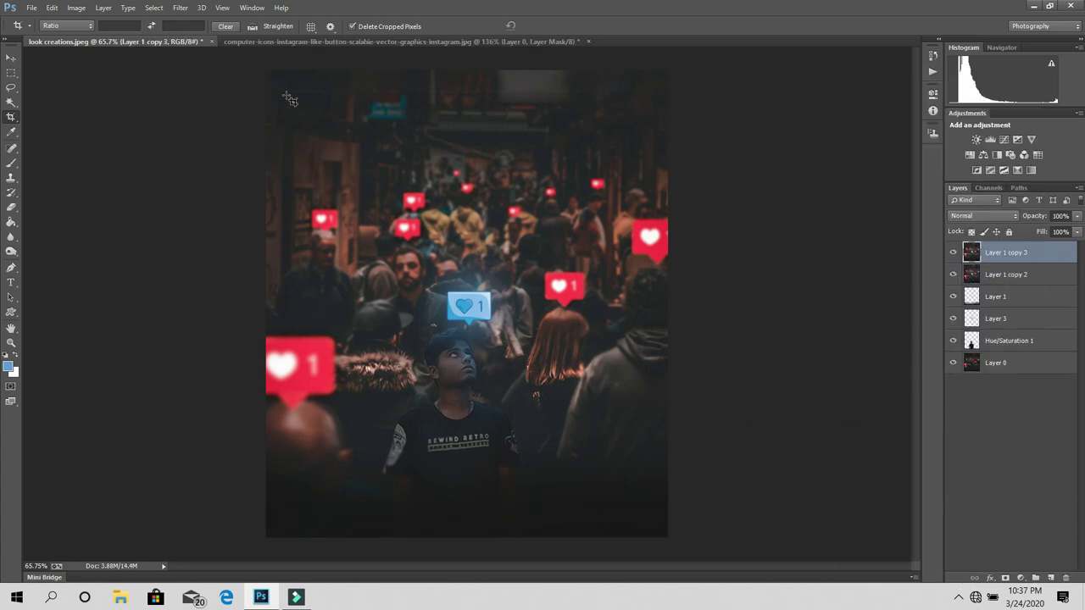
left_click(180, 7)
left_click(213, 90)
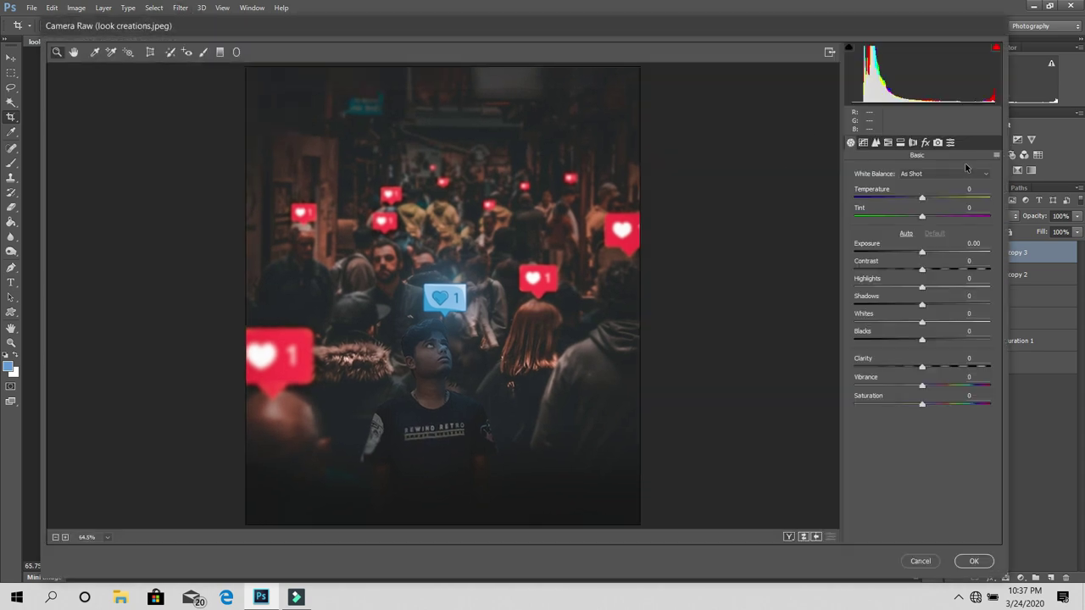
Apply the chocolate Camera Raw preset to Layer 1 copy 3
left_click(950, 143)
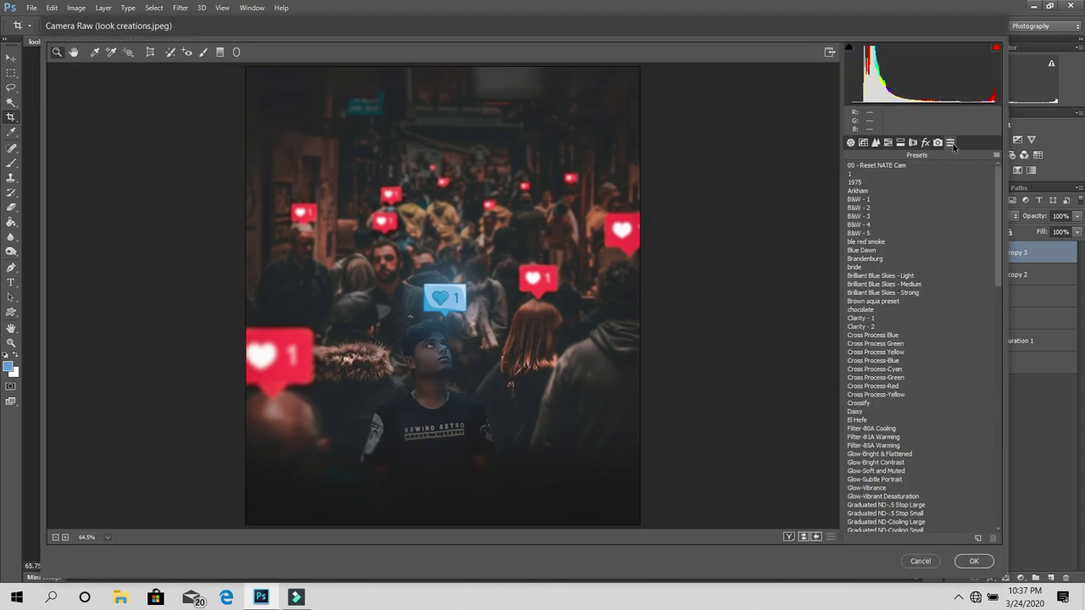
left_click(878, 312)
left_click(986, 561)
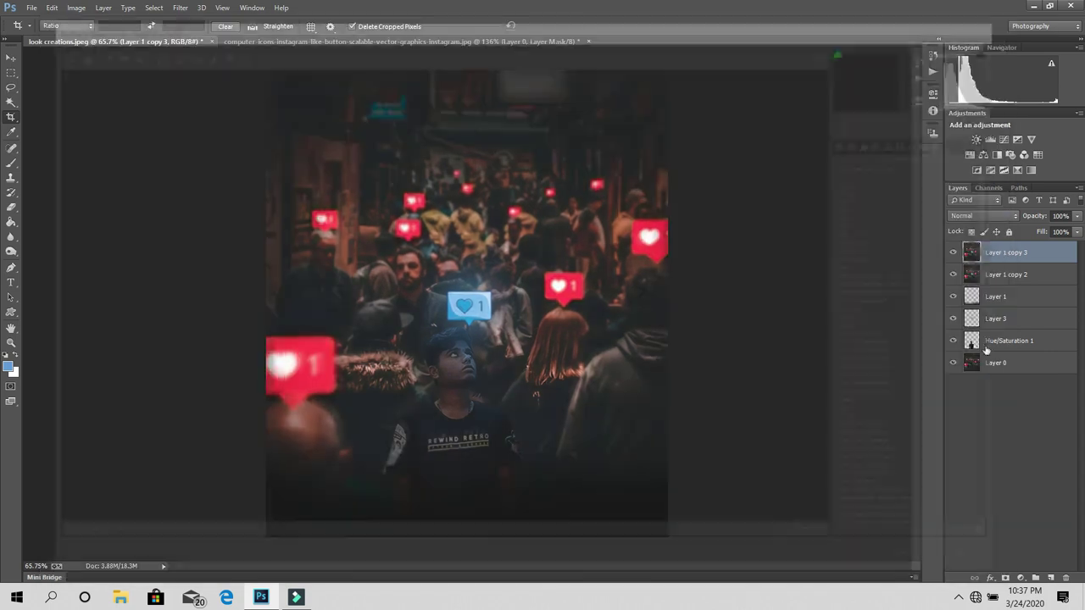
Lower the chocolate layer to 50% opacity and add Layer 1 copy 2 to the selection
left_click(1077, 217)
left_click_drag(1043, 234, 1044, 216)
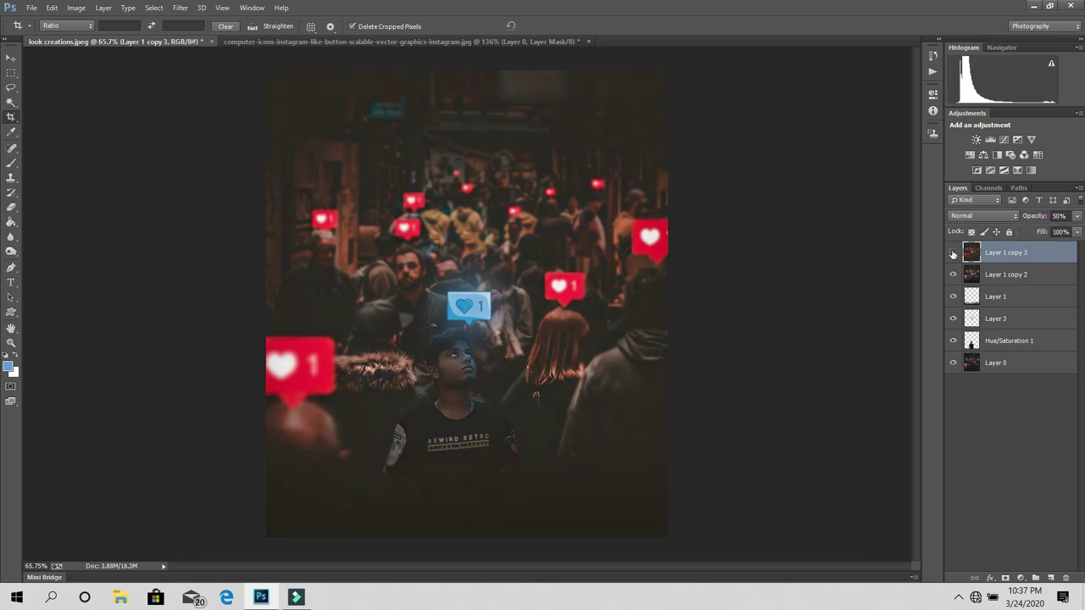
left_click(979, 273, "shift")
Merge the two graded layers into Layer 1 copy 3 and cancel a stray crop
right_click(979, 273)
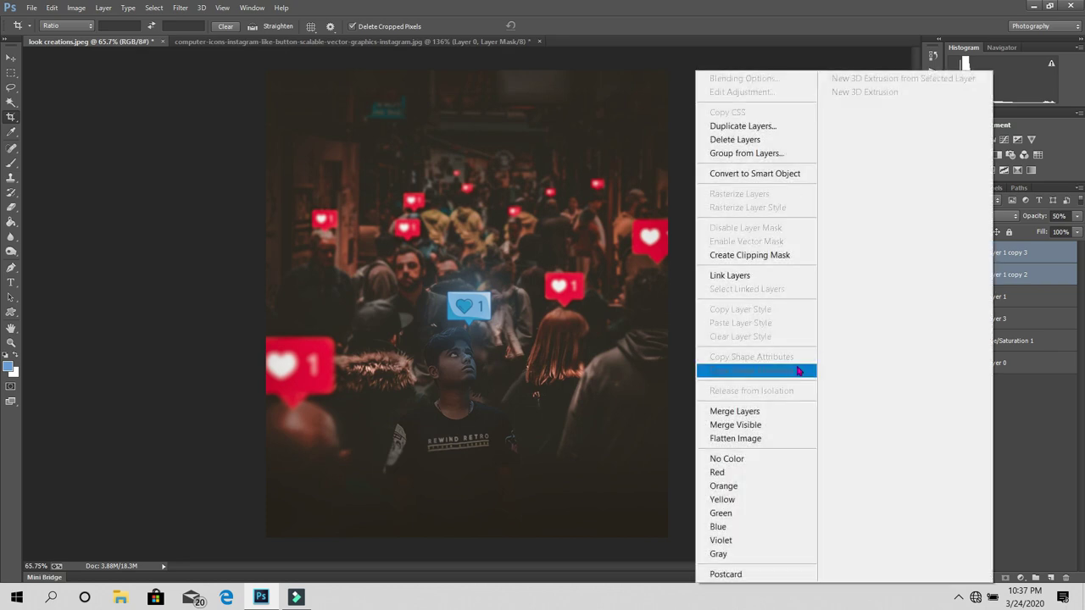
left_click(729, 412)
left_click_drag(449, 326, 479, 305)
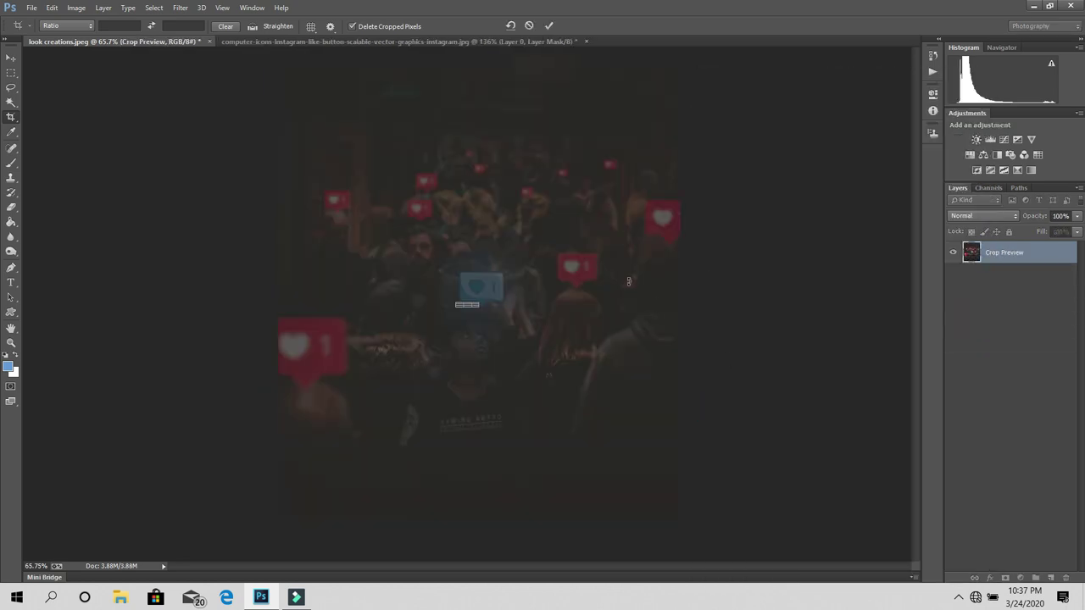
left_click(529, 26)
Frame the boy's face and open the Camera Raw filter with Ctrl+Shift+A
key("z")
left_click_drag(491, 195, 462, 195)
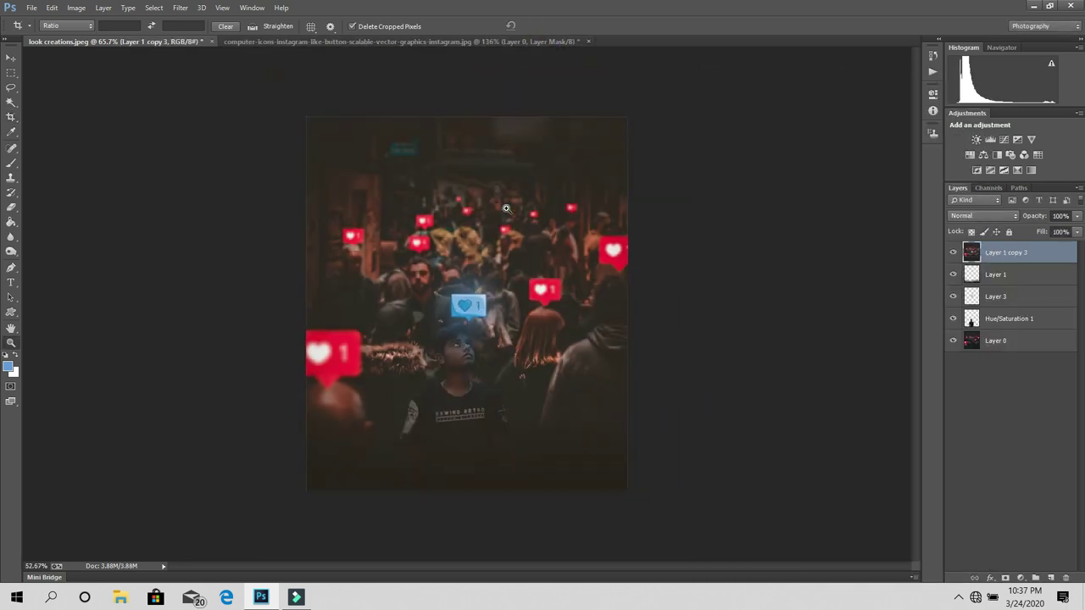
mouse_move(462, 358)
left_mouse_down()
mouse_move(488, 348)
mouse_move(478, 341)
left_mouse_up()
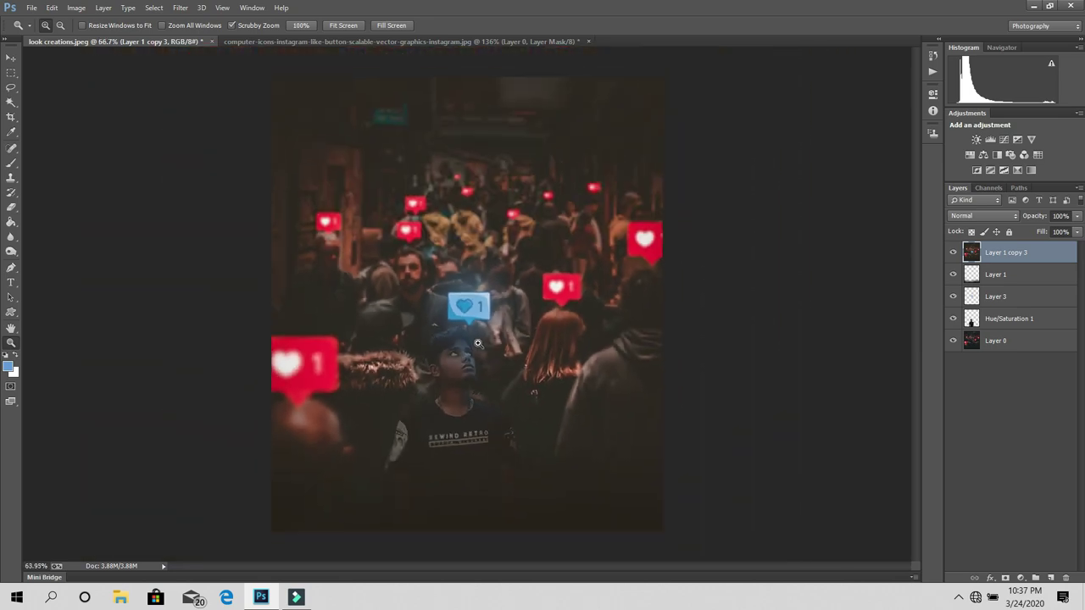
left_click(201, 8)
key("Escape")
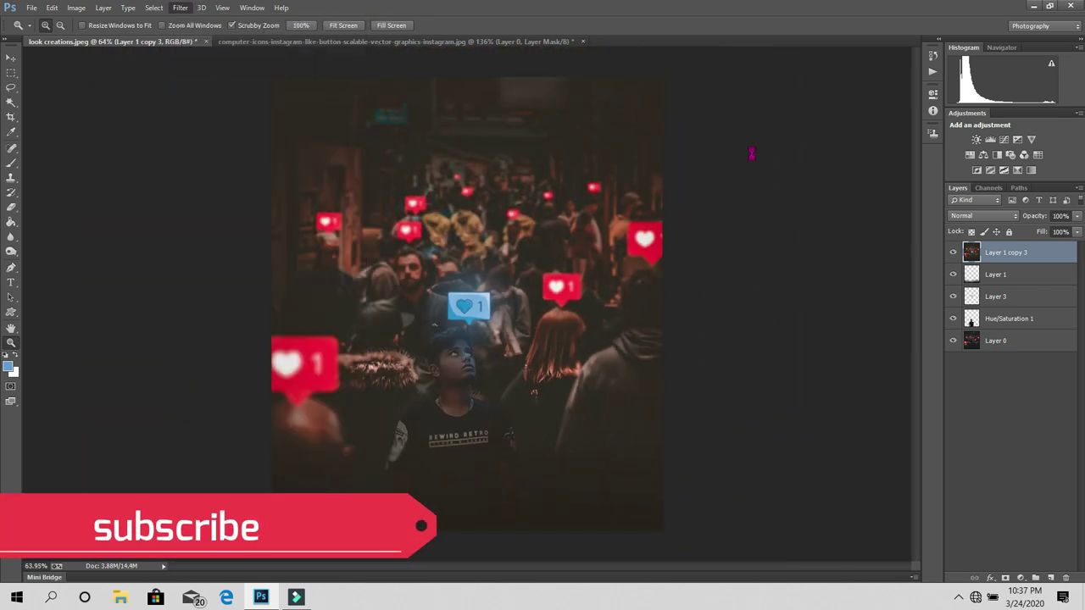
key("ctrl+shift+a")
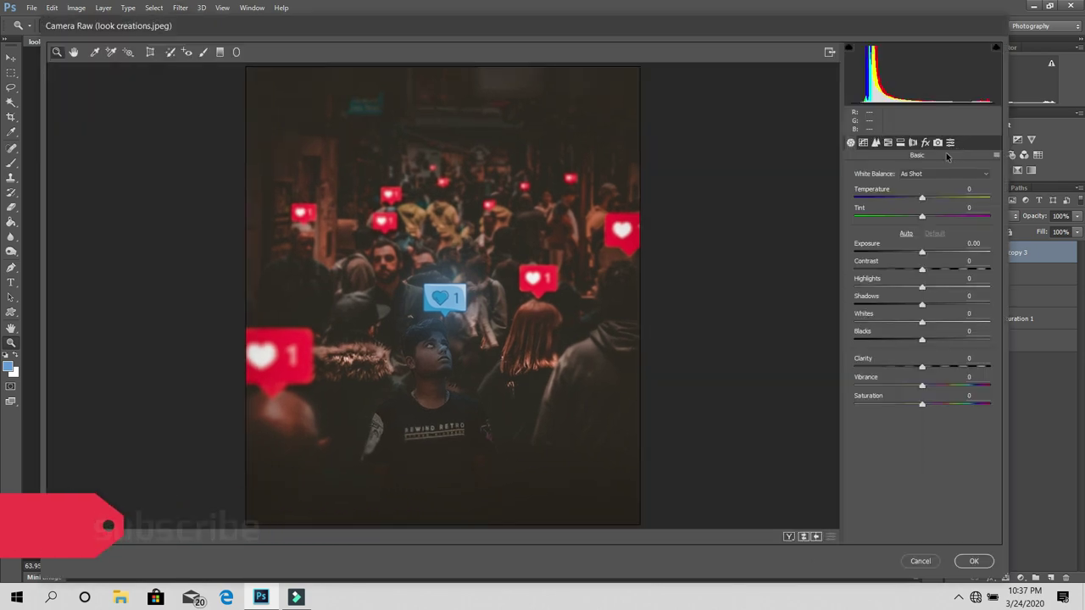
Preview the Cross Process, Cross Process-Green, Daisy, Wonka, Warmer and Warm presets
left_click(950, 142)
scroll(890, 262, "down", 2)
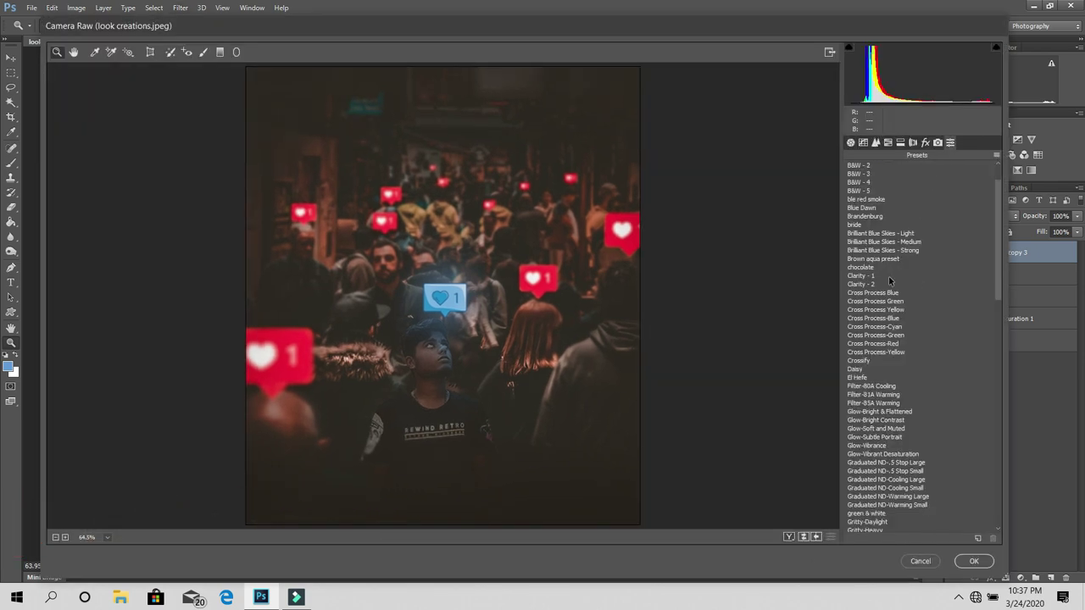
left_click(885, 293)
left_click(880, 326)
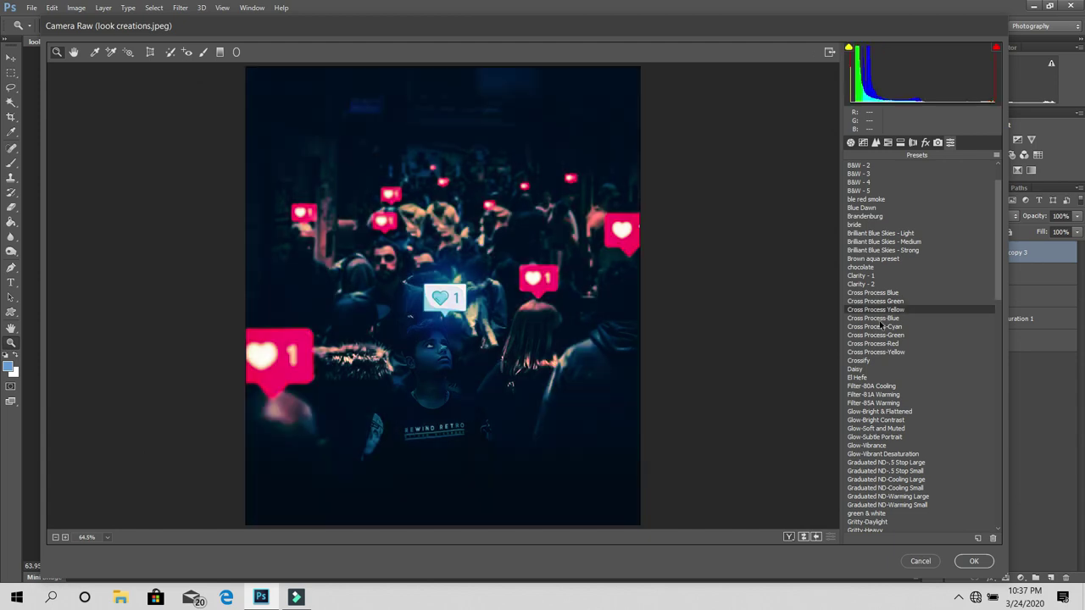
left_click(862, 370)
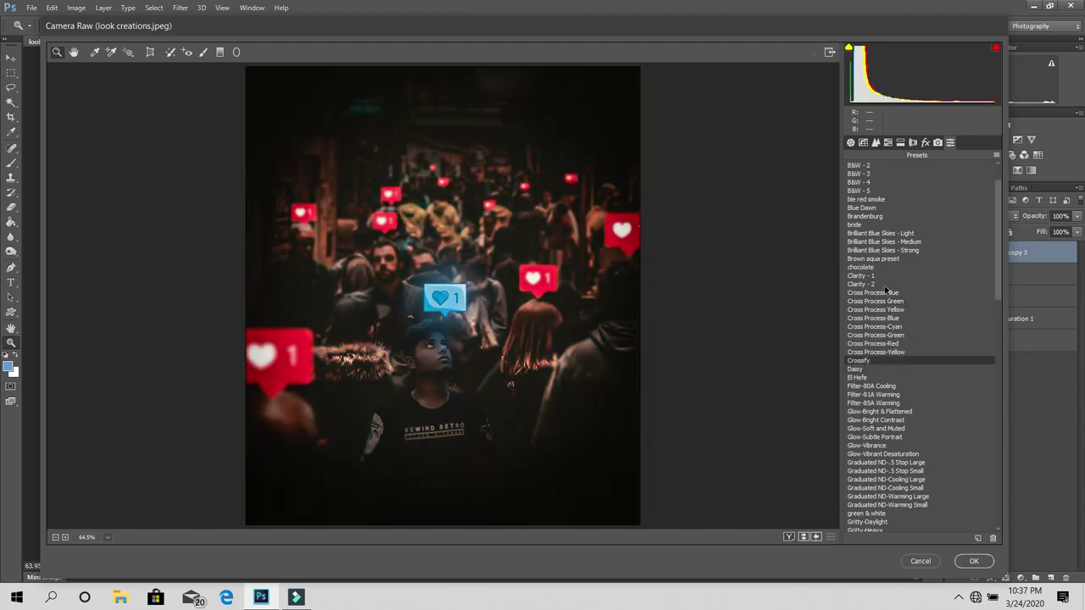
scroll(871, 366, "down", 5)
scroll(848, 509, "down", 5)
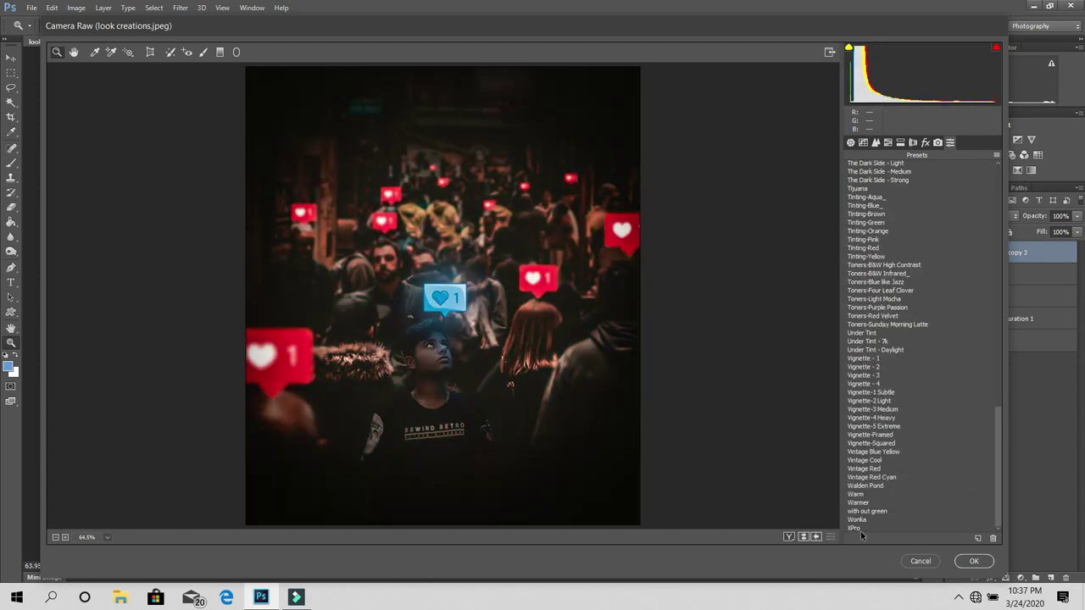
left_click(861, 522)
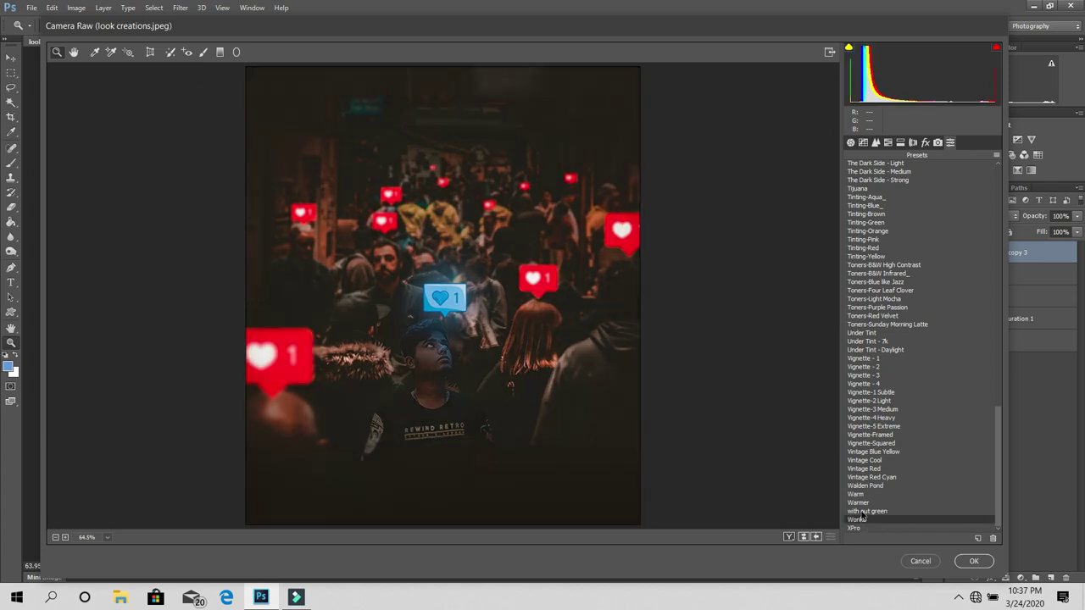
left_click(861, 504)
left_click(862, 496)
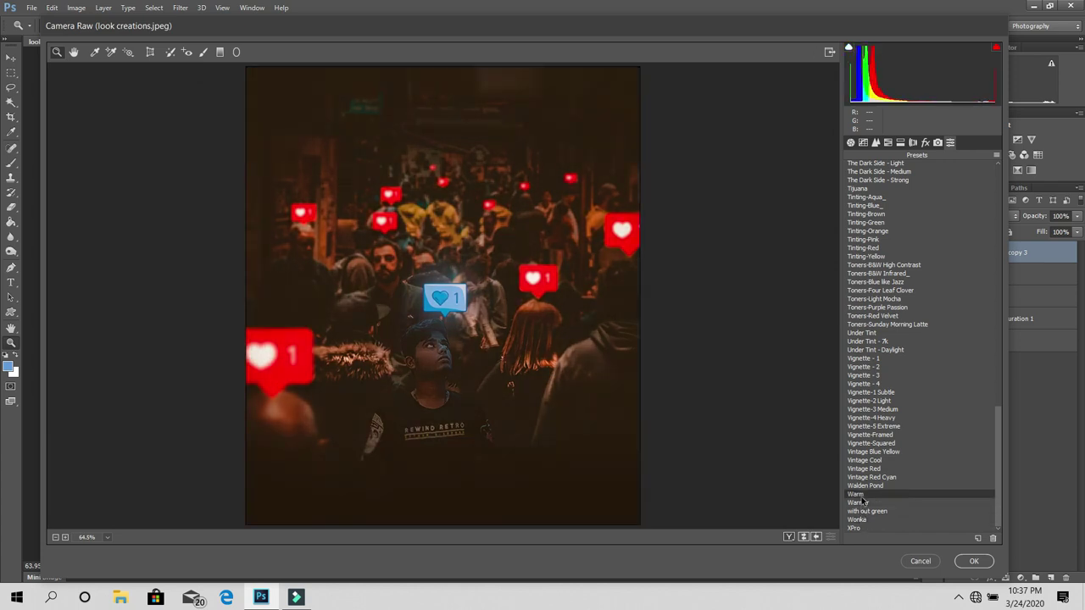
Preview the 'with out green' and Vignette-Squared presets, then cancel Camera Raw unchanged
left_click(856, 512)
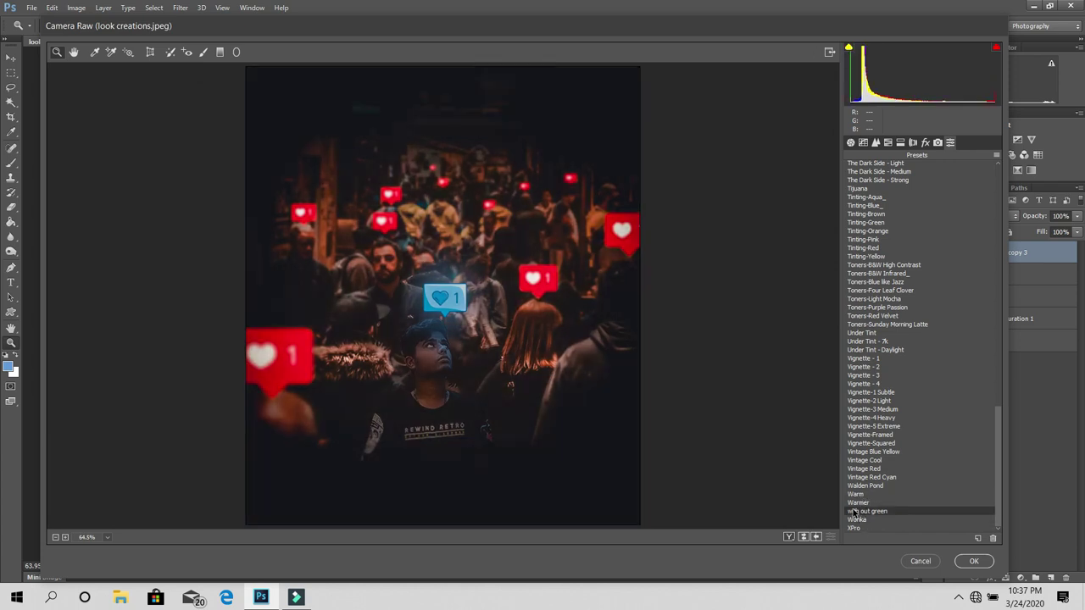
left_click(861, 496)
left_click(860, 469)
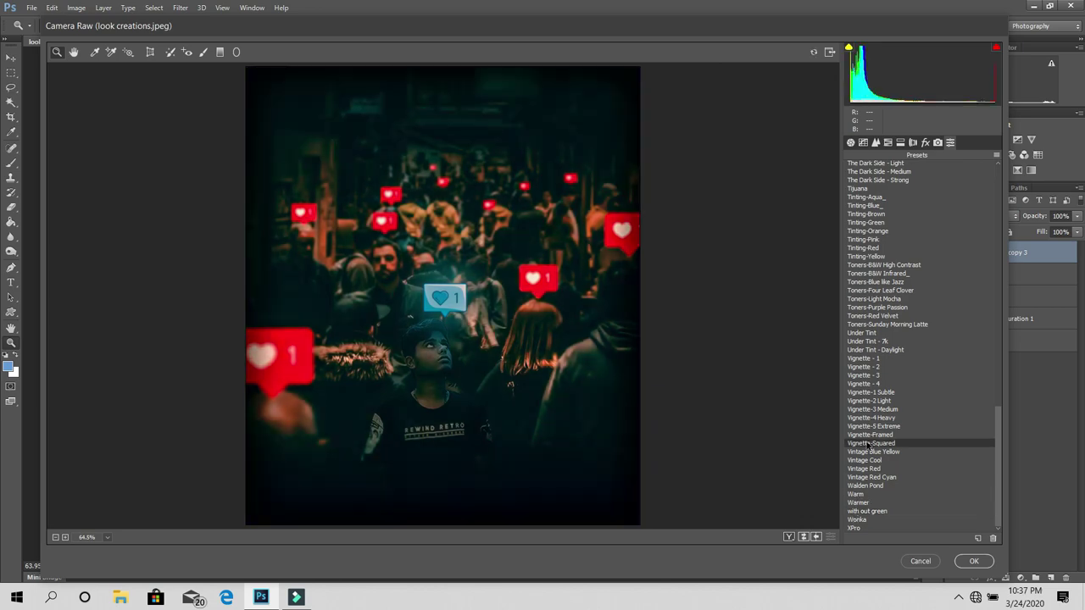
scroll(898, 325, "up", 5)
scroll(898, 324, "up", 3)
scroll(950, 364, "up", 10)
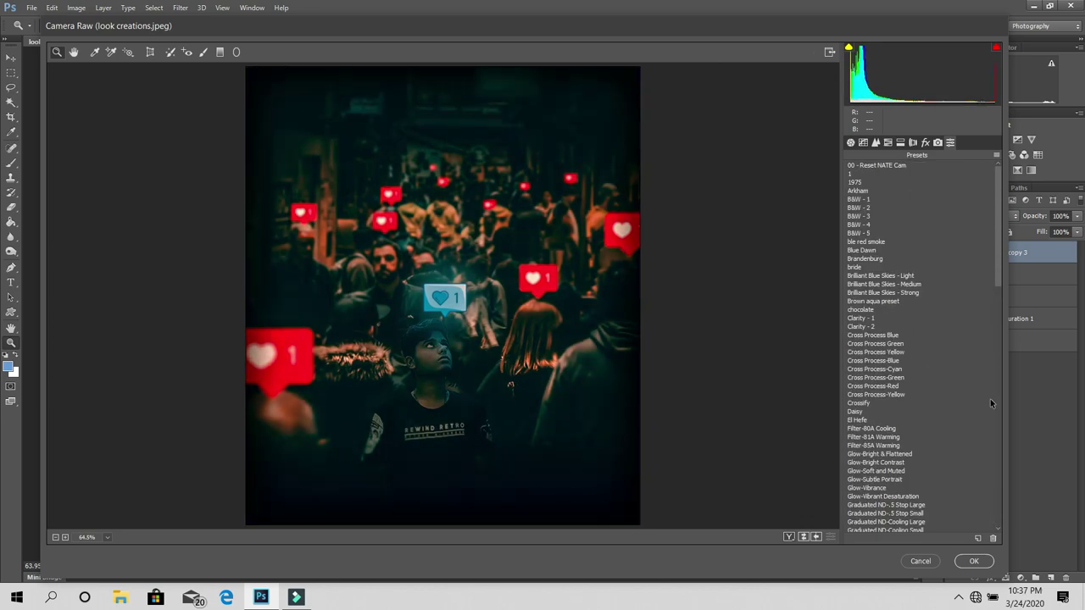
left_click(929, 560)
left_click(202, 8)
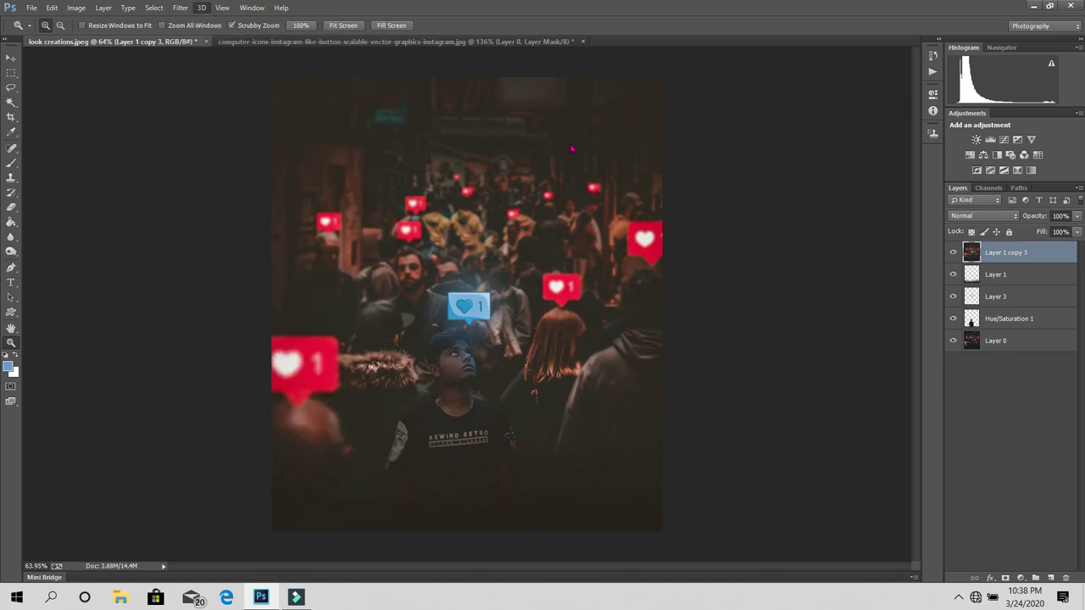
Place the Untitled-122 logo from the logo folder into the image as an embedded file
left_click_drag(537, 379, 517, 379)
left_click(31, 8)
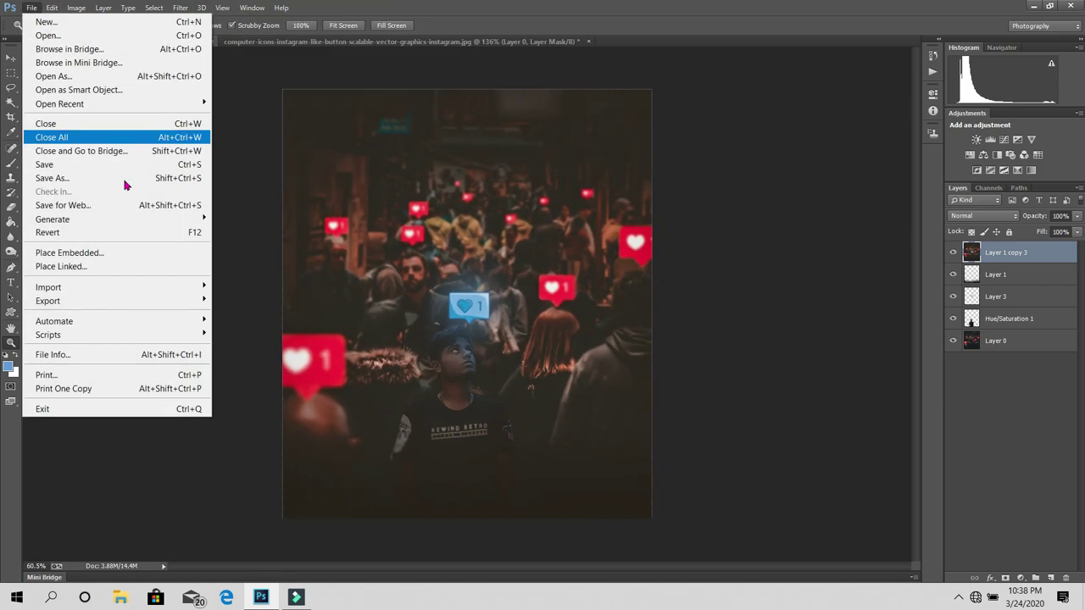
left_click(138, 252)
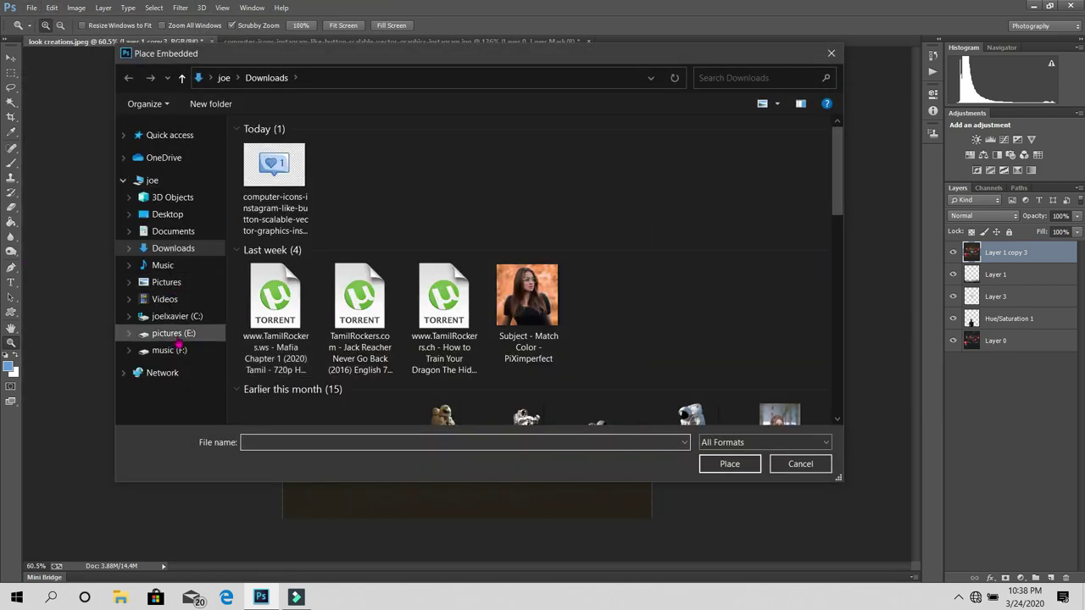
left_click(173, 333)
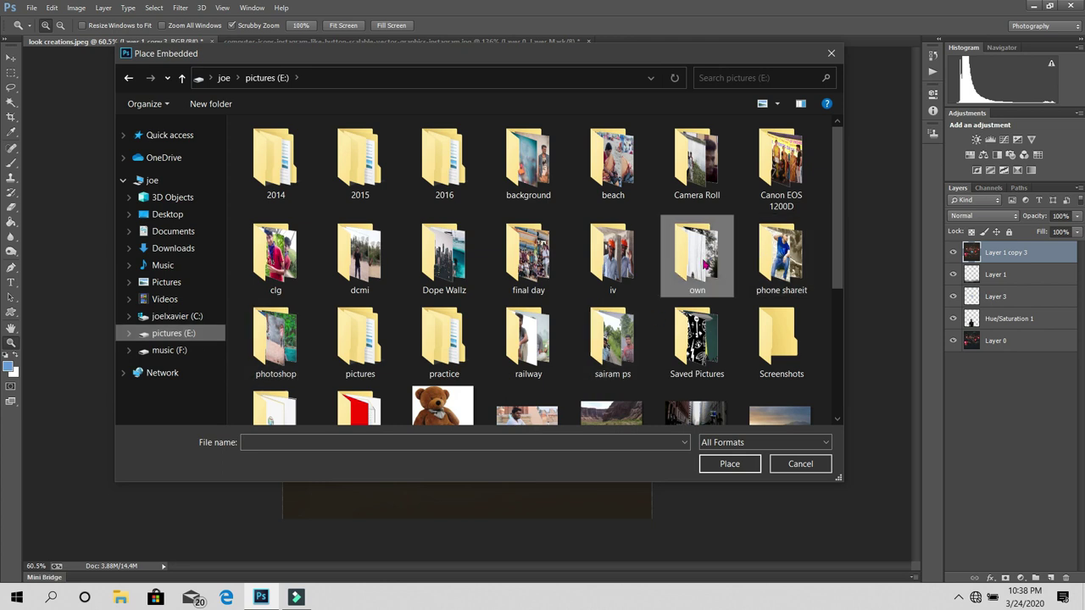
double_click(705, 265)
double_click(351, 161)
left_click(582, 247)
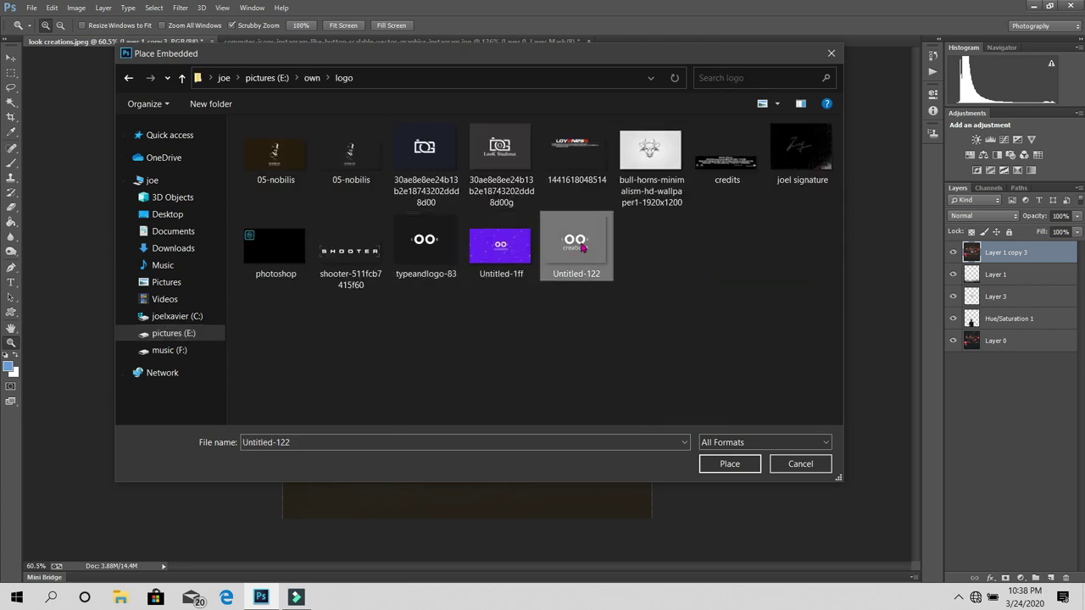
double_click(582, 247)
Shrink the creations logo and position it in the image's top-right corner
left_click_drag(530, 322, 631, 446)
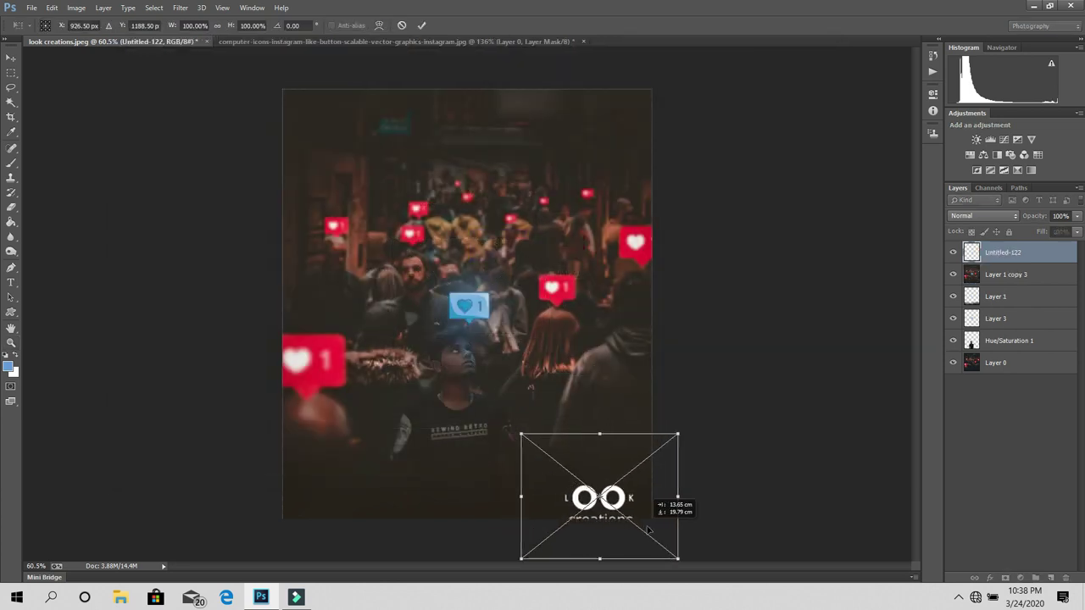
mouse_move(437, 219)
left_mouse_down()
mouse_move(424, 144)
mouse_move(392, 166)
mouse_move(346, 120)
left_mouse_up()
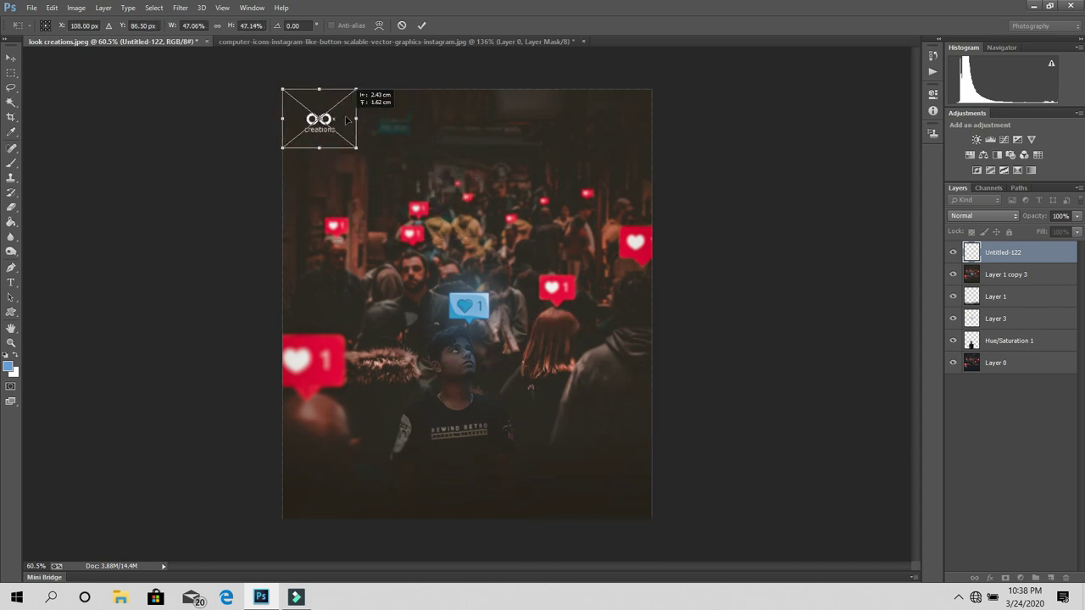
left_click(421, 25)
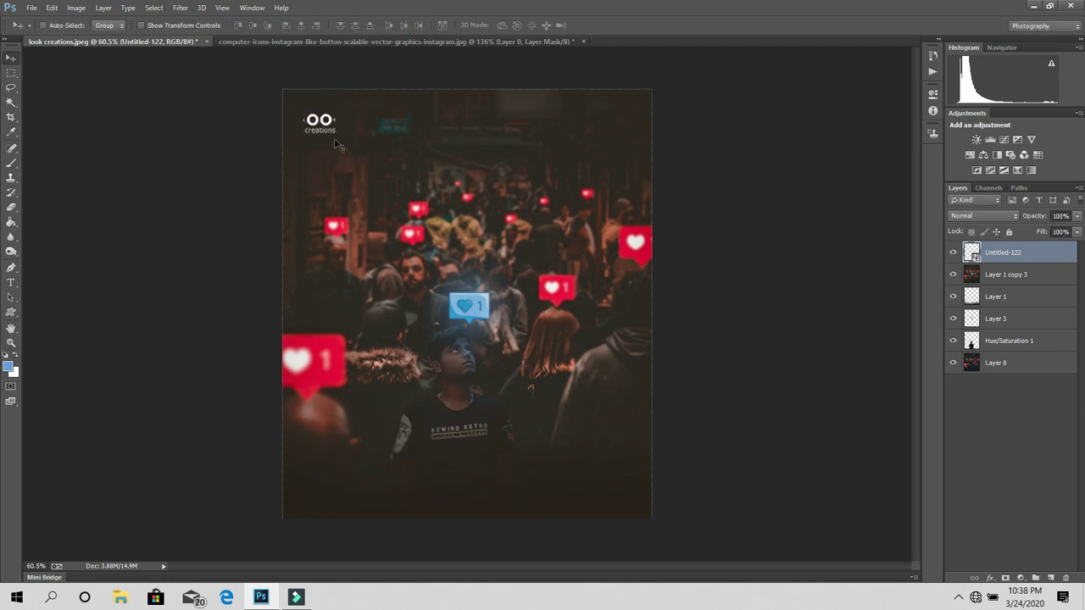
mouse_move(315, 119)
left_mouse_down()
mouse_move(296, 105)
mouse_move(612, 123)
mouse_move(619, 113)
left_mouse_up()
key("z")
key("v")
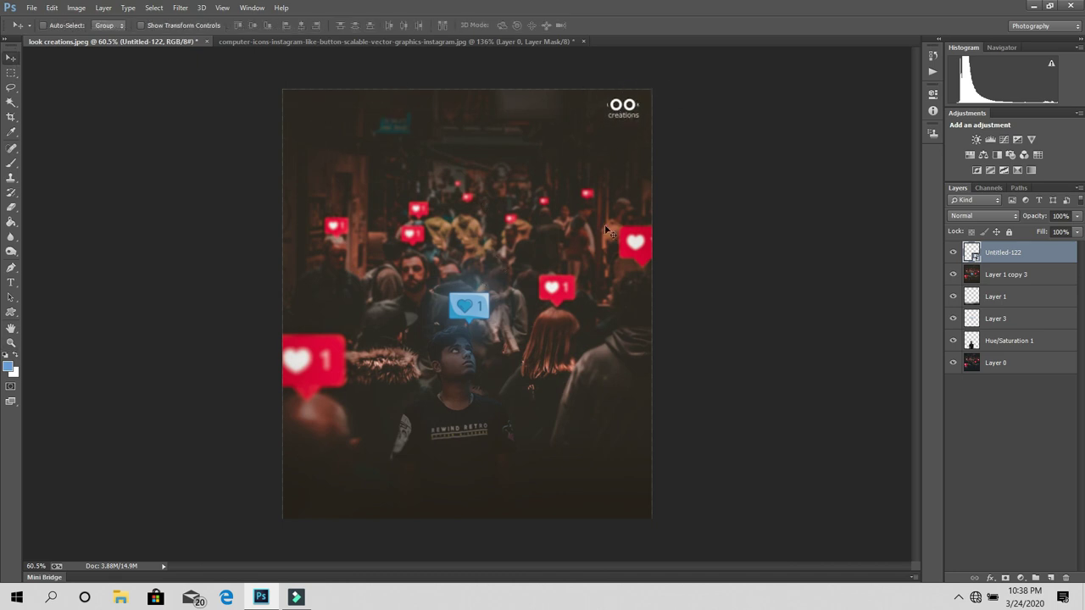
key("z")
left_click_drag(543, 238, 477, 242)
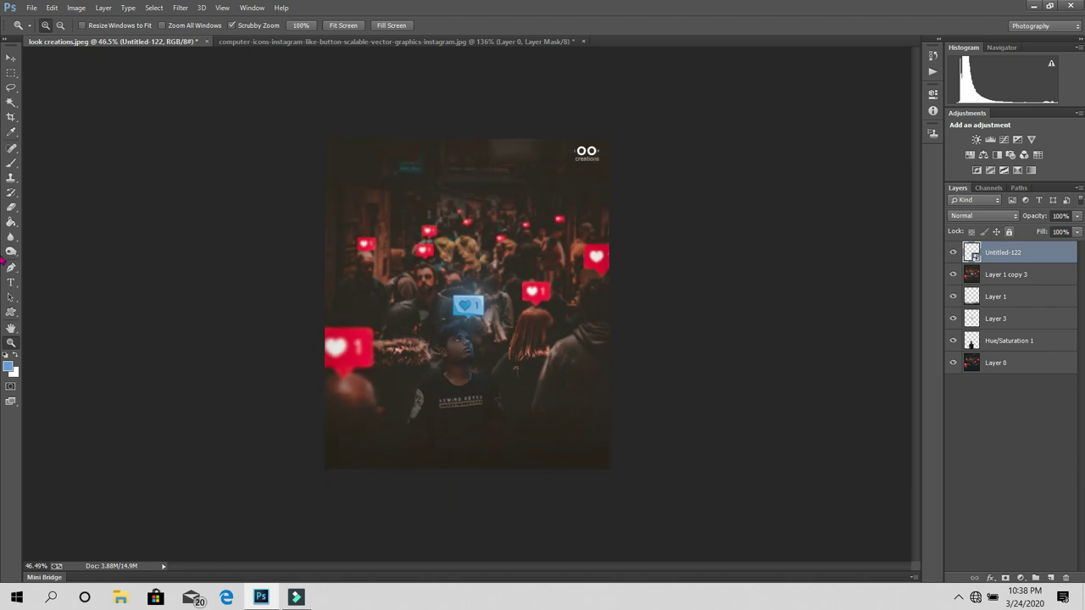
Merge the logo layer with Layer 1 copy 3 into one Untitled-122 layer
left_click(1002, 277, "ctrl")
right_click(1002, 276)
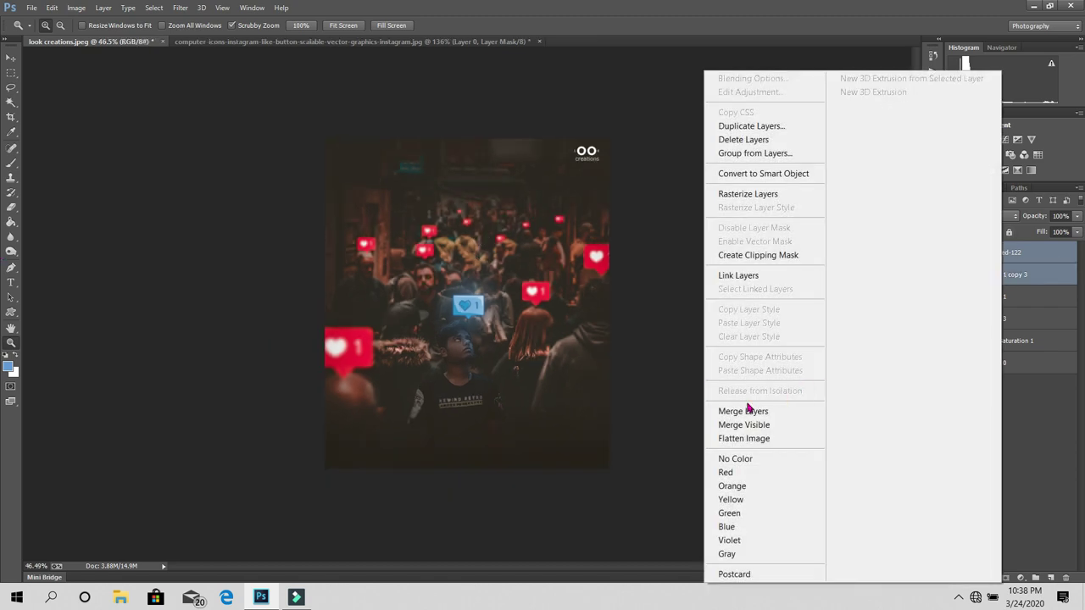
left_click(746, 410)
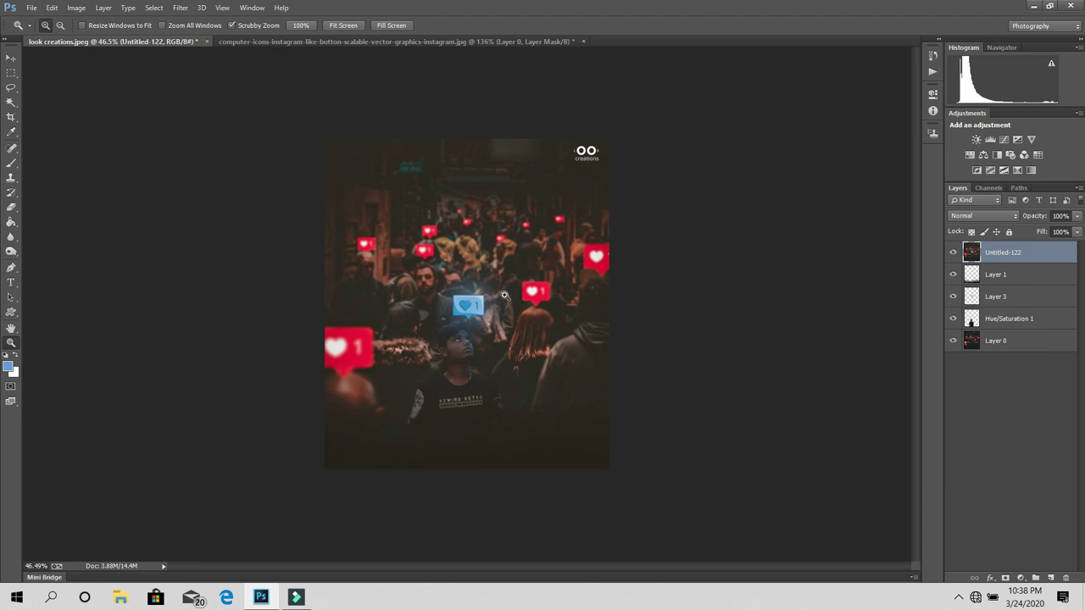
Hide and reshow the merged layer to compare the composite with and without it
left_click_drag(506, 295, 523, 303)
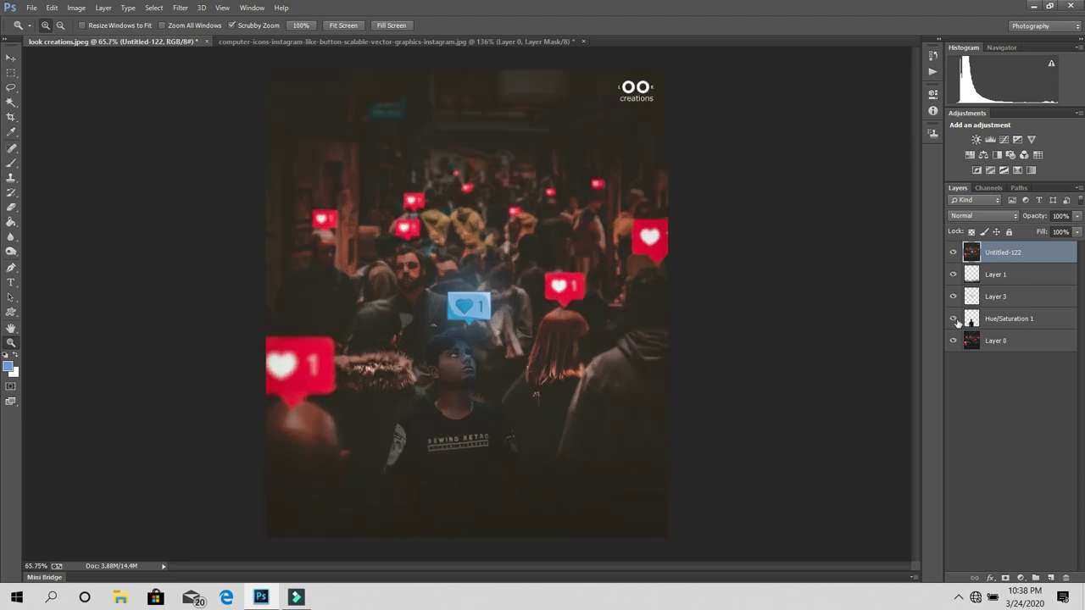
left_click(952, 252)
left_click(953, 252)
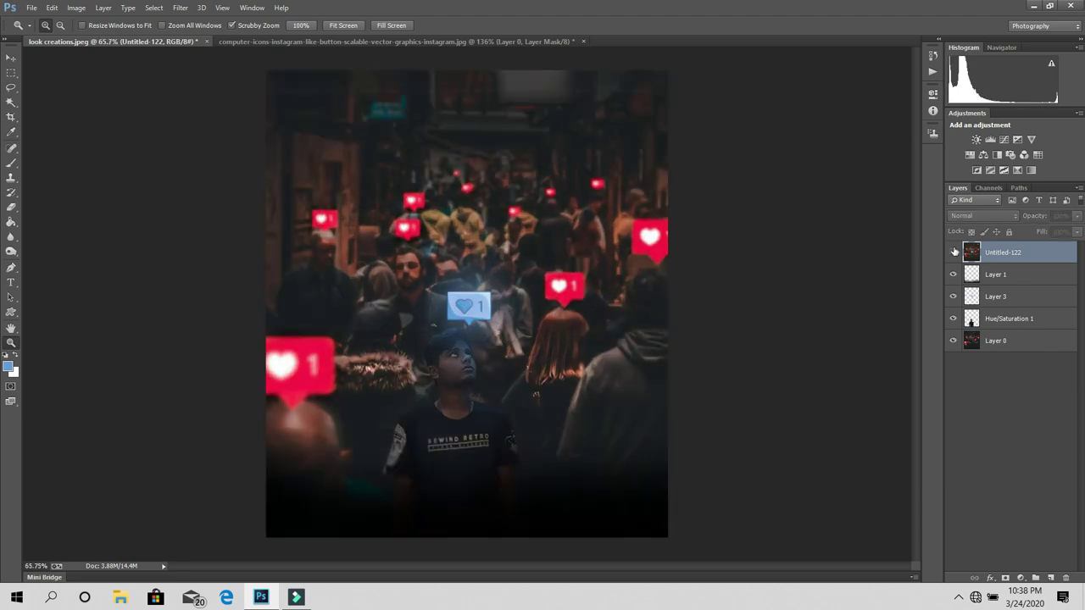
left_click_drag(500, 306, 476, 292)
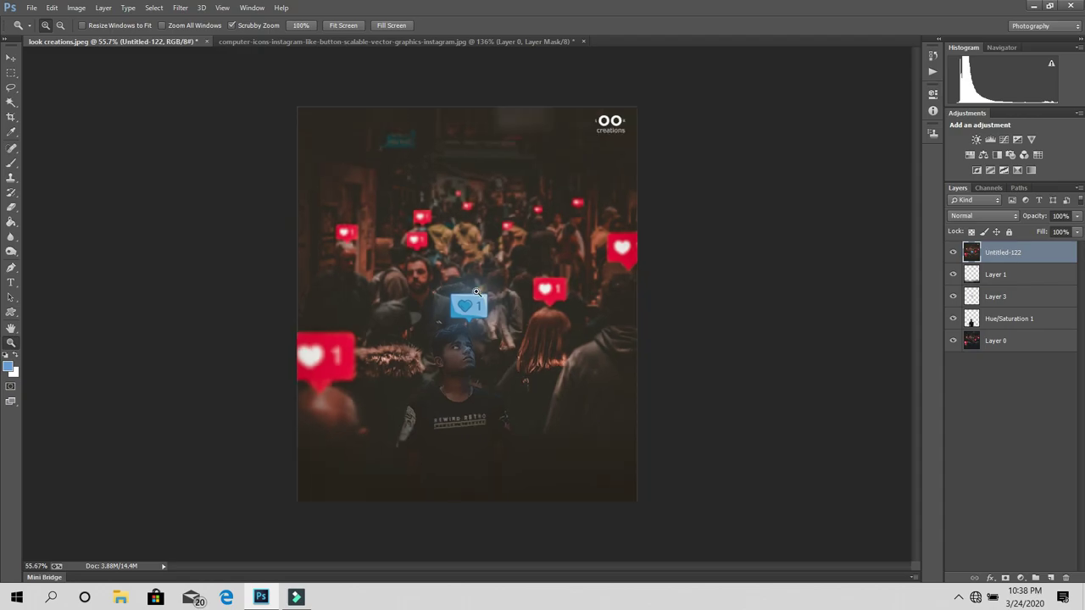